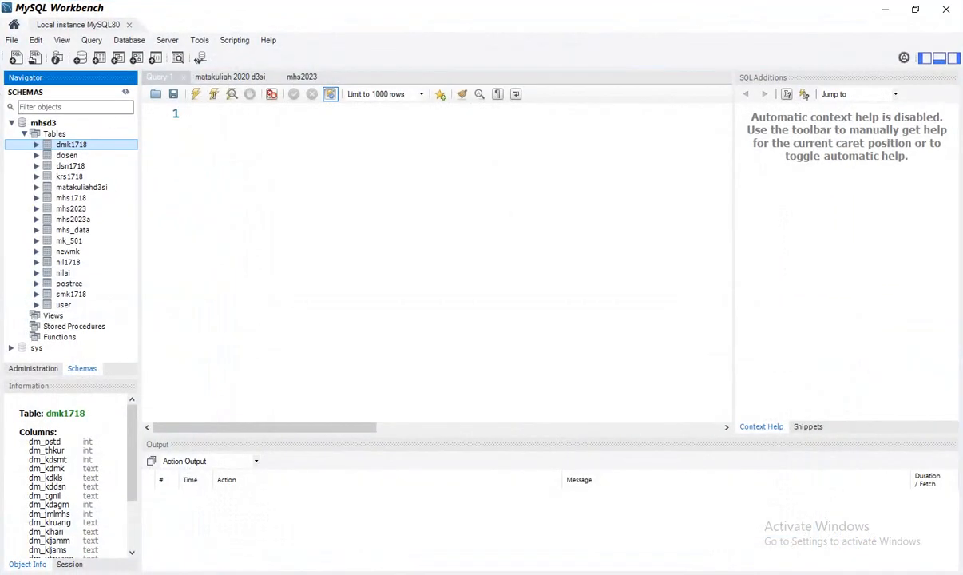
Minimize MySQL Workbench and switch to the XAMPP Control Panel over the Delphi form
{"action": "left_click", "coordinate": [886, 11]}
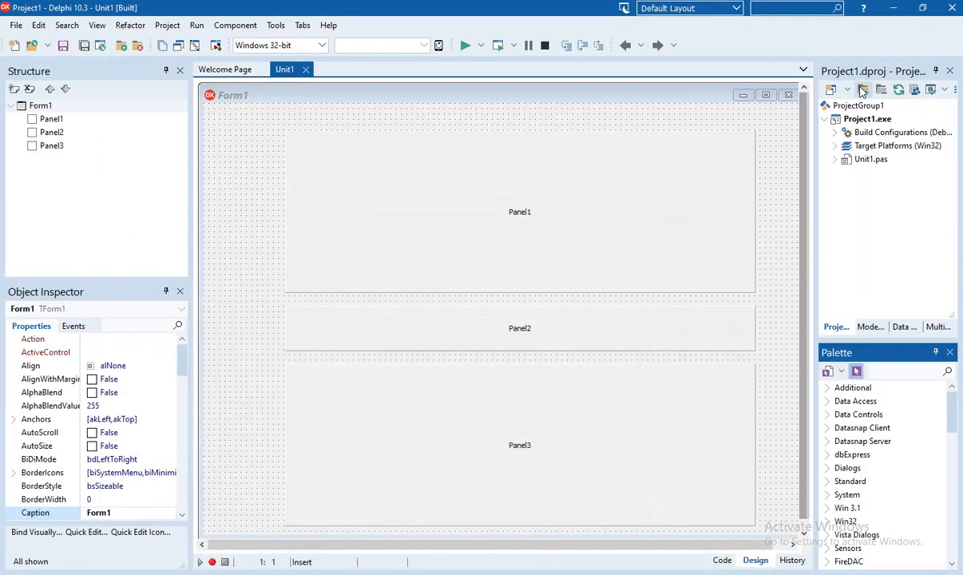
{"action": "key", "text": "alt+Tab"}
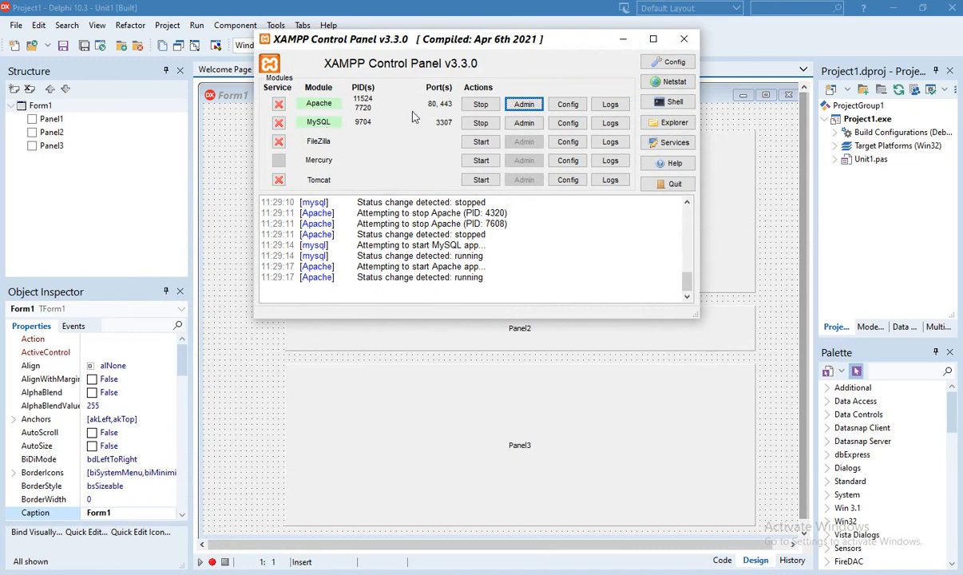
Open MySQL's my.ini from XAMPP, confirm port=3307, and minimize Notepad
{"action": "left_click_drag", "start_coordinate": [563, 41], "coordinate": [564, 65]}
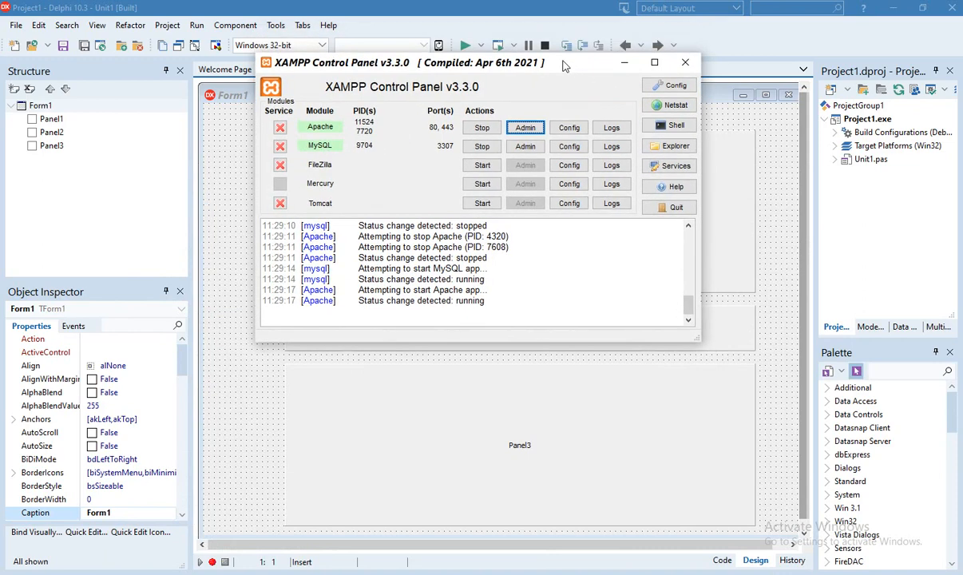
{"action": "left_click", "coordinate": [574, 151]}
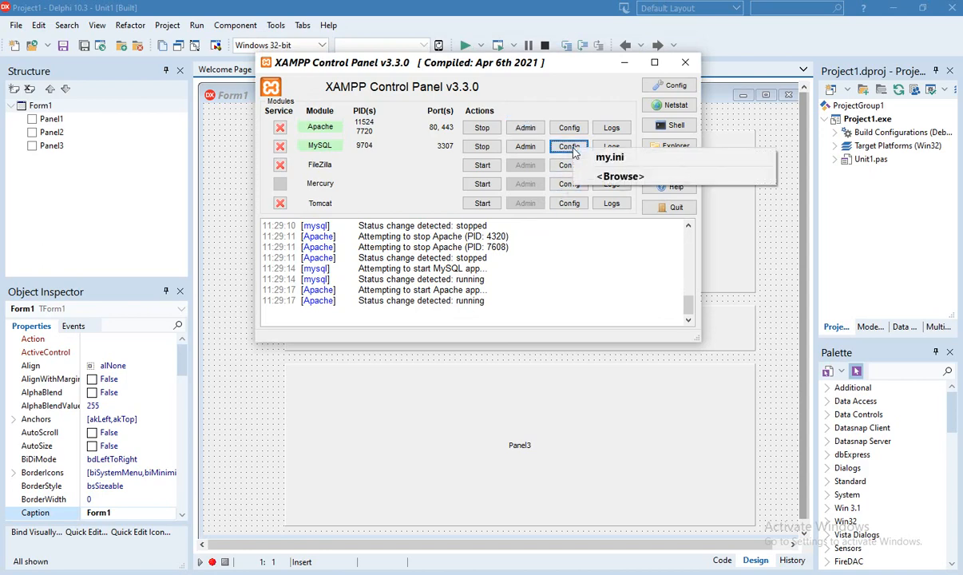
{"action": "left_click", "coordinate": [577, 158]}
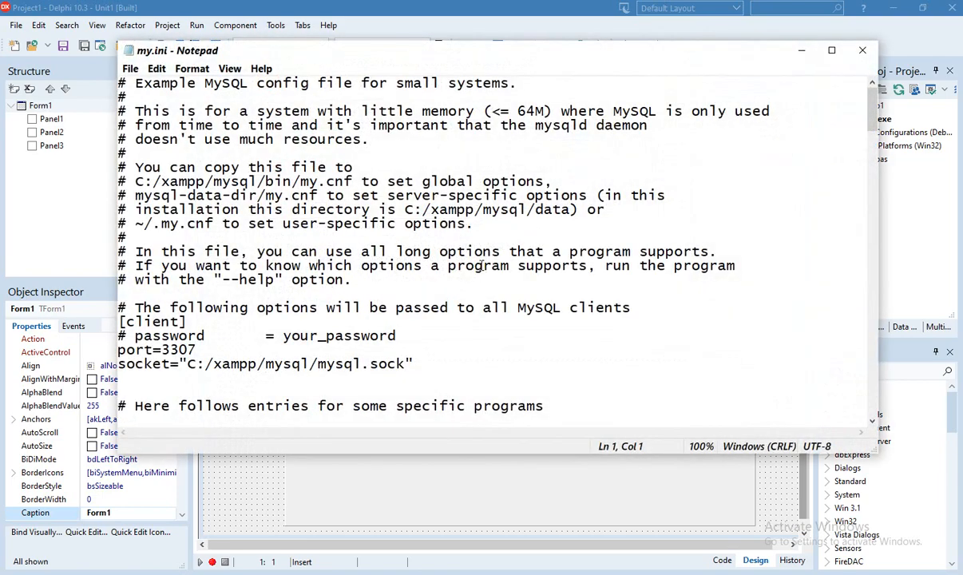
{"action": "left_click_drag", "start_coordinate": [161, 350], "coordinate": [197, 350]}
{"action": "scroll", "coordinate": [198, 352], "scroll_direction": "down", "scroll_amount": 3}
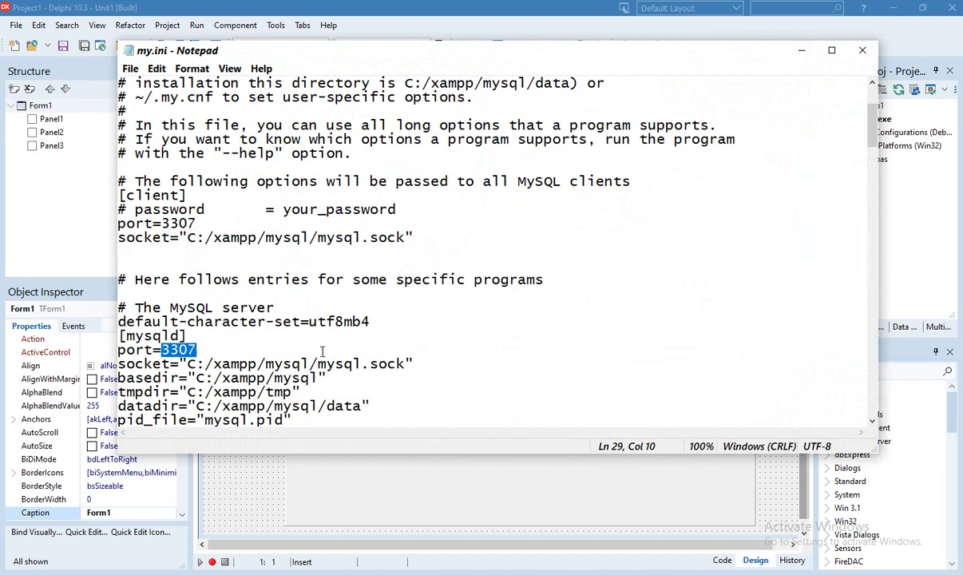
{"action": "left_click", "coordinate": [802, 51]}
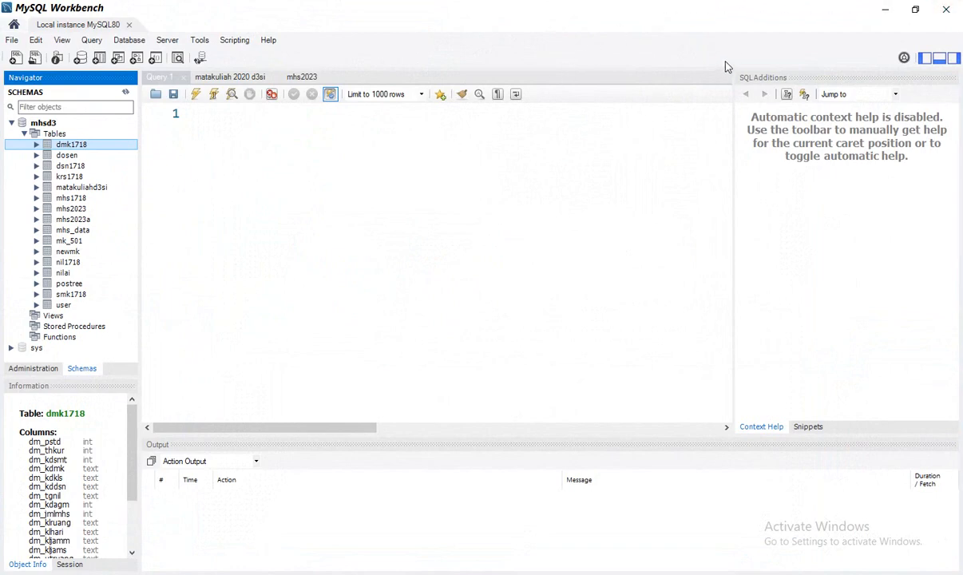
{"action": "left_click", "coordinate": [887, 13]}
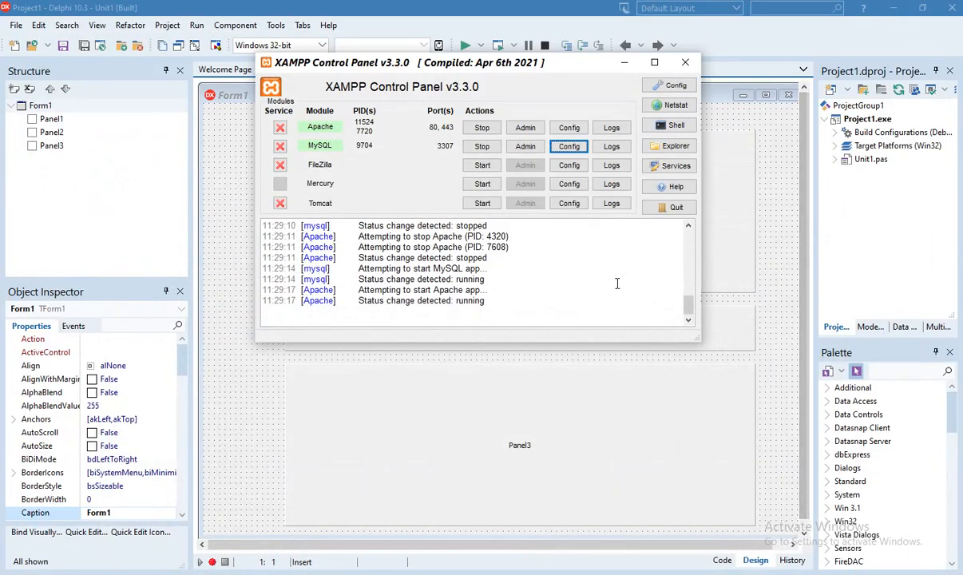
{"action": "left_click", "coordinate": [570, 133]}
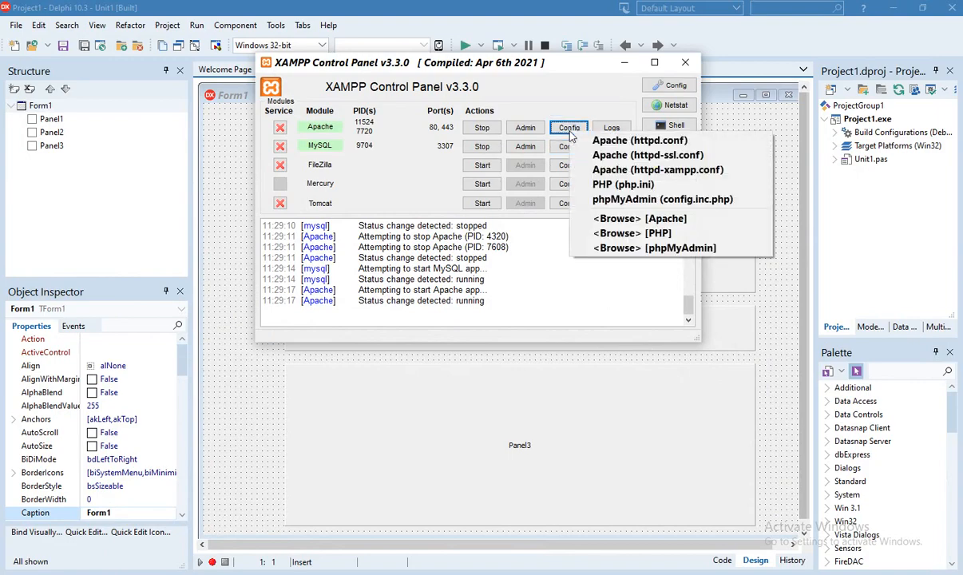
{"action": "left_click", "coordinate": [639, 198]}
{"action": "scroll", "coordinate": [507, 261], "scroll_direction": "down", "scroll_amount": 2}
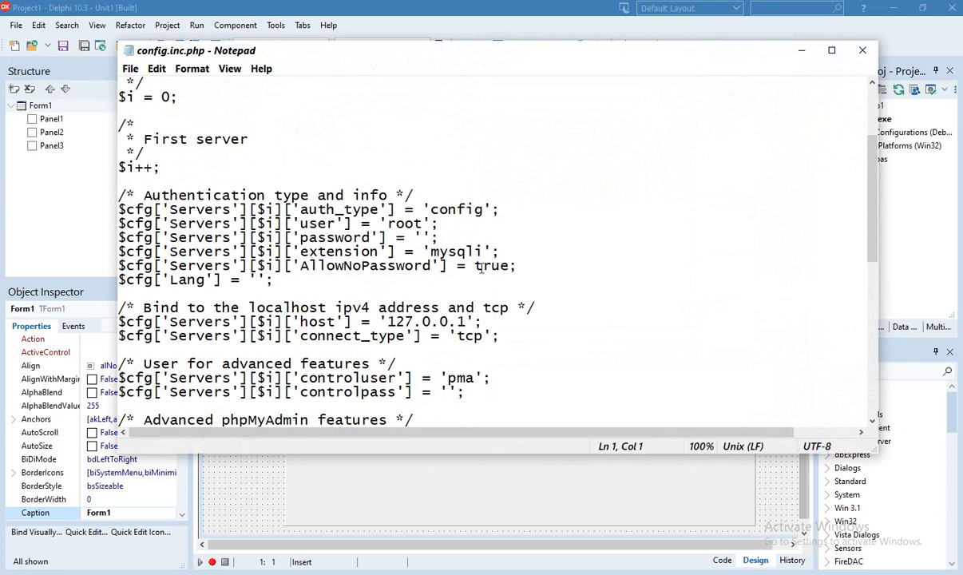
{"action": "scroll", "coordinate": [454, 252], "scroll_direction": "down", "scroll_amount": 5}
{"action": "scroll", "coordinate": [481, 268], "scroll_direction": "down", "scroll_amount": 5}
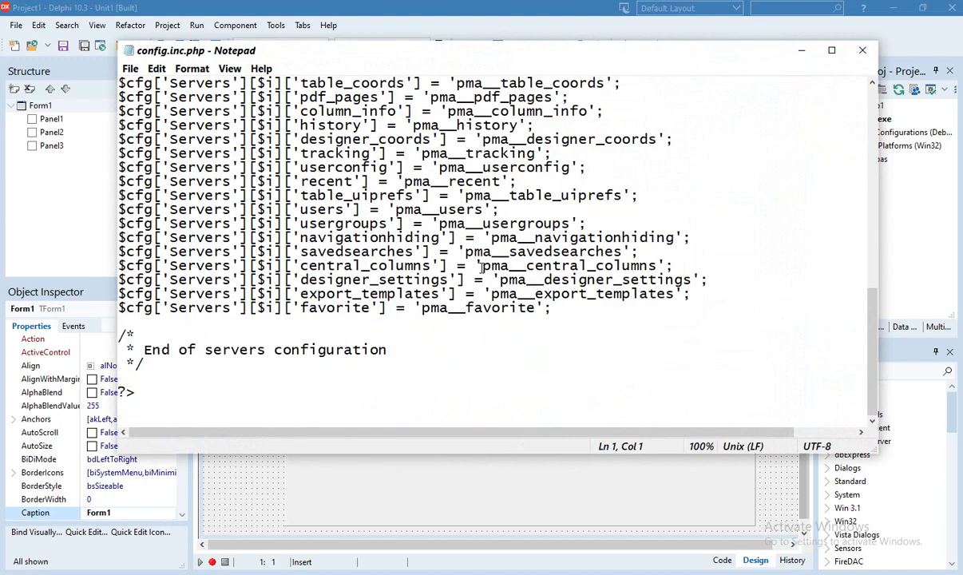
{"action": "scroll", "coordinate": [482, 268], "scroll_direction": "up", "scroll_amount": 3}
{"action": "scroll", "coordinate": [482, 268], "scroll_direction": "up", "scroll_amount": 6}
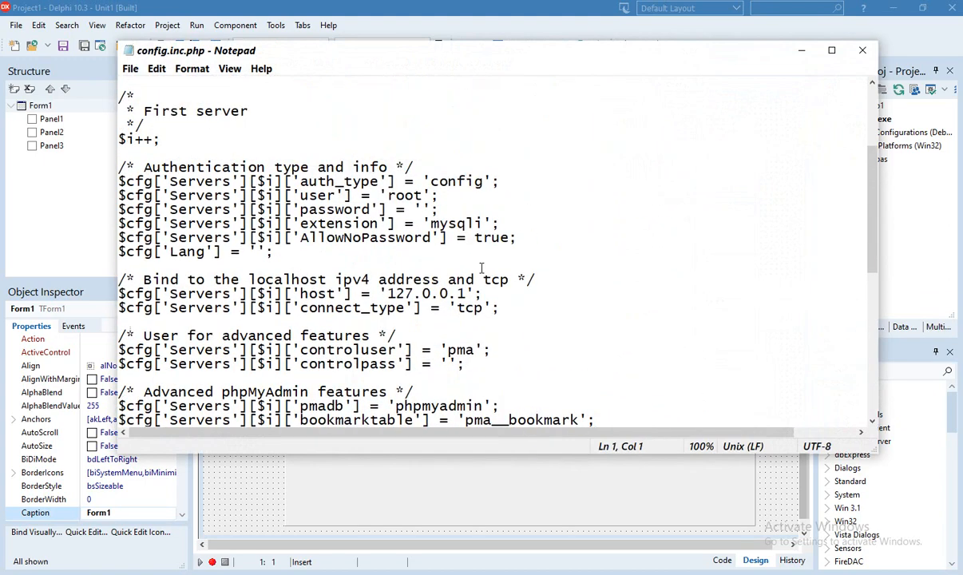
{"action": "scroll", "coordinate": [482, 269], "scroll_direction": "up", "scroll_amount": 4}
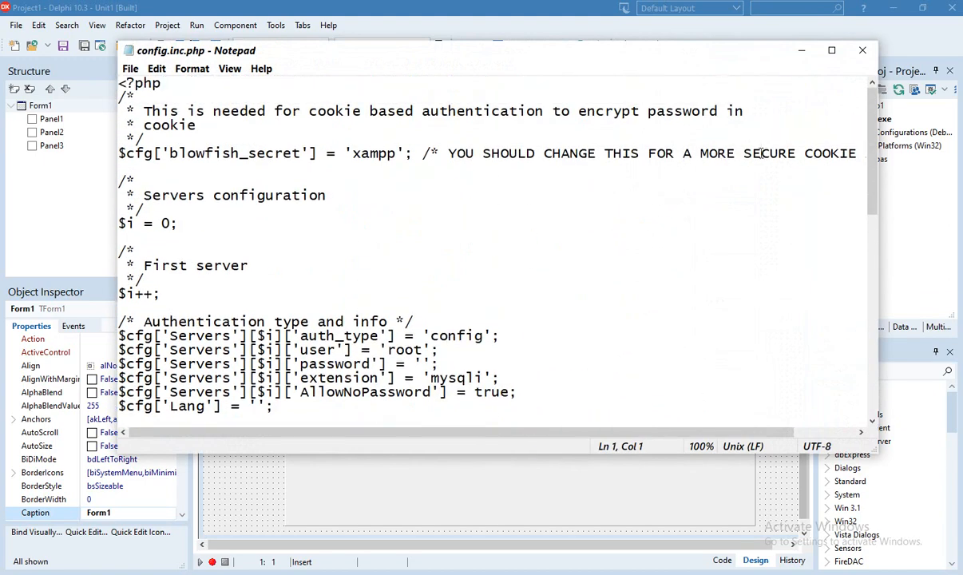
{"action": "left_click", "coordinate": [863, 50]}
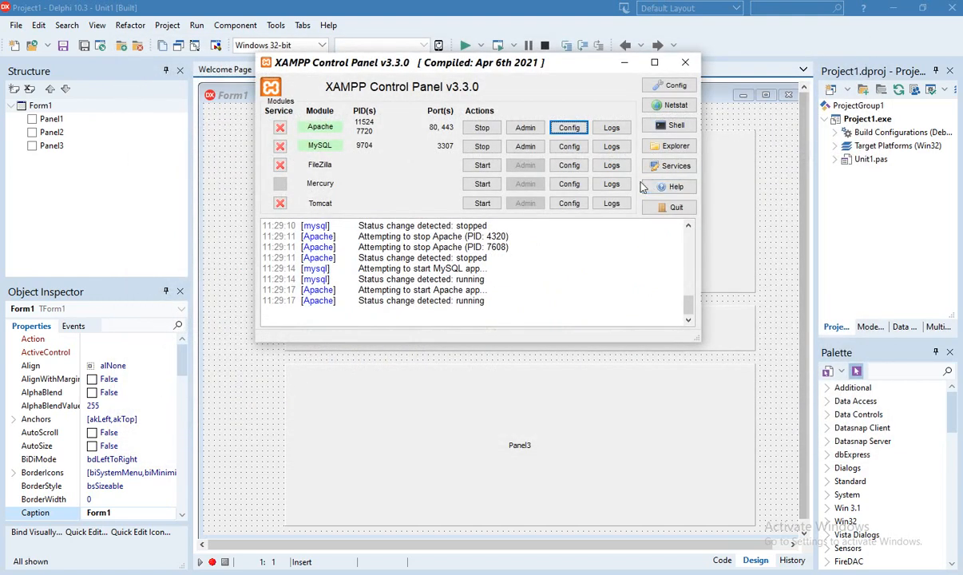
{"action": "left_click", "coordinate": [568, 128]}
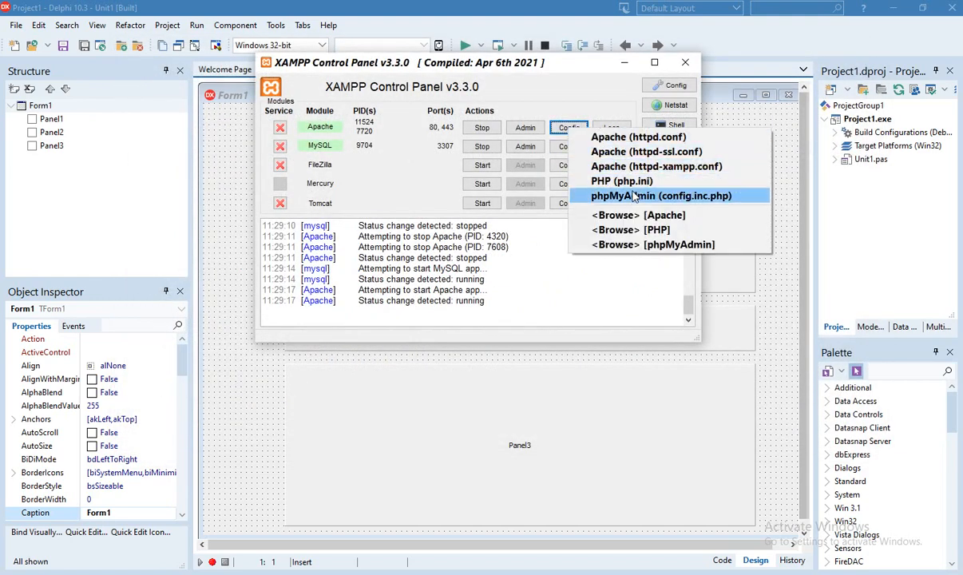
{"action": "left_click", "coordinate": [631, 152]}
{"action": "scroll", "coordinate": [461, 211], "scroll_direction": "down", "scroll_amount": 6}
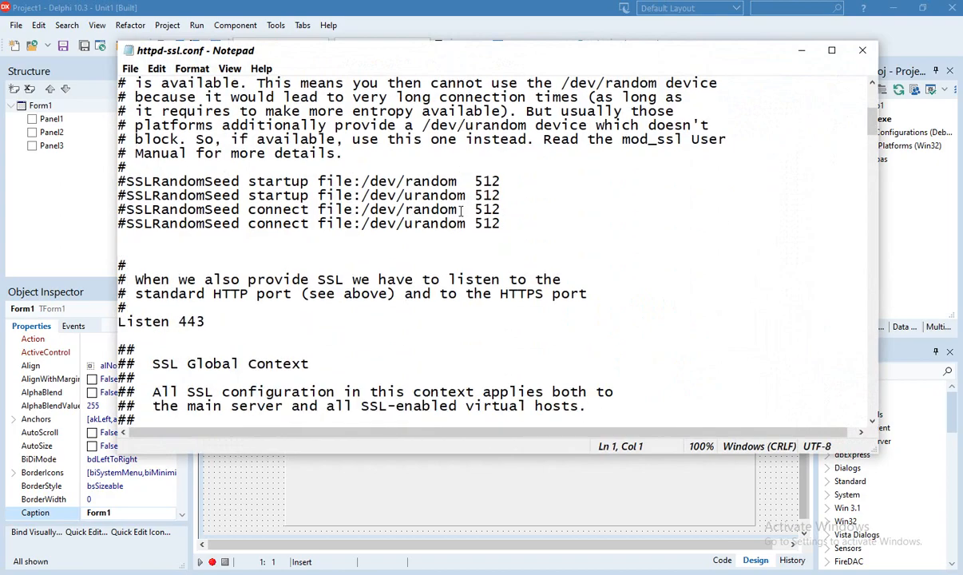
{"action": "scroll", "coordinate": [461, 211], "scroll_direction": "down", "scroll_amount": 20}
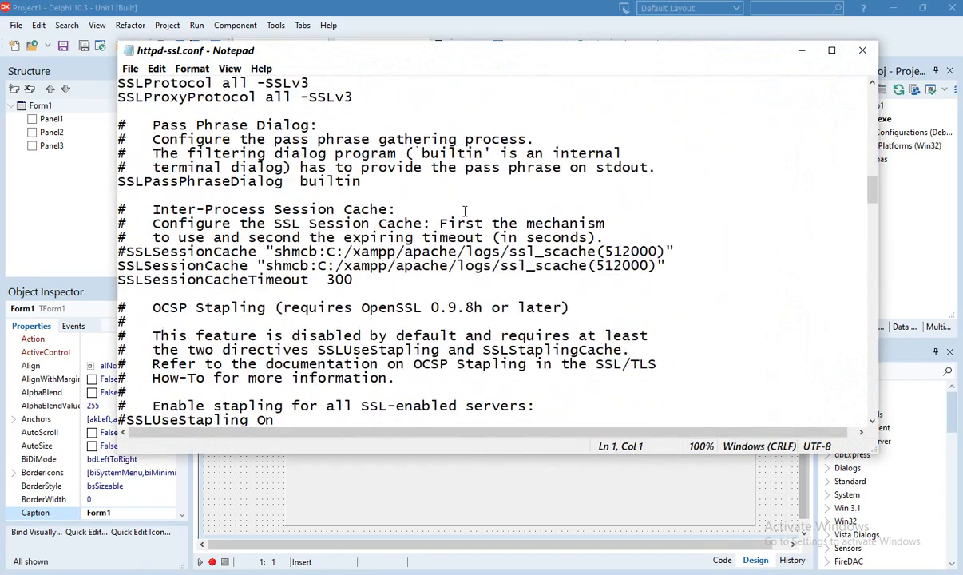
{"action": "scroll", "coordinate": [464, 211], "scroll_direction": "down", "scroll_amount": 7}
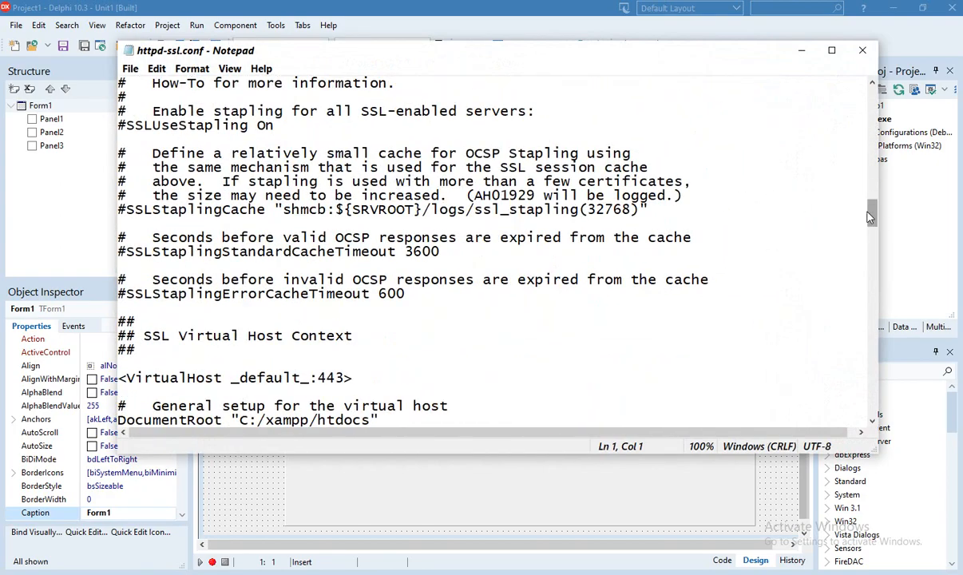
{"action": "left_click_drag", "start_coordinate": [871, 217], "coordinate": [879, 415]}
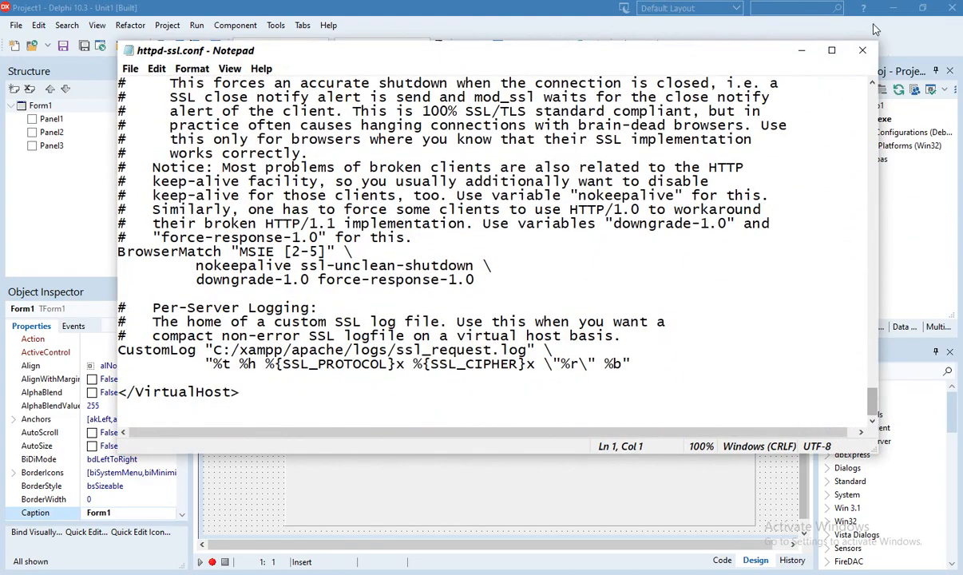
{"action": "left_click", "coordinate": [804, 50]}
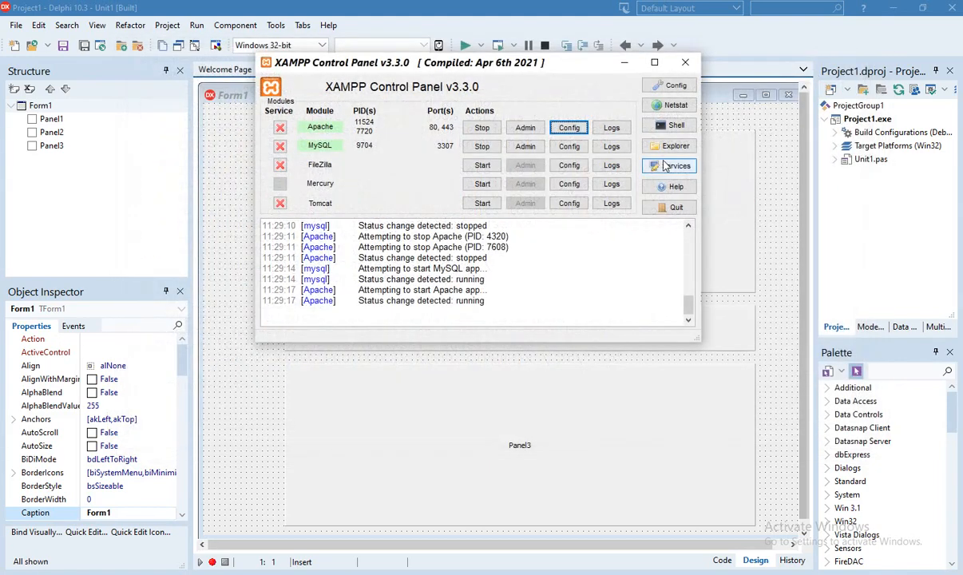
{"action": "left_click", "coordinate": [574, 128]}
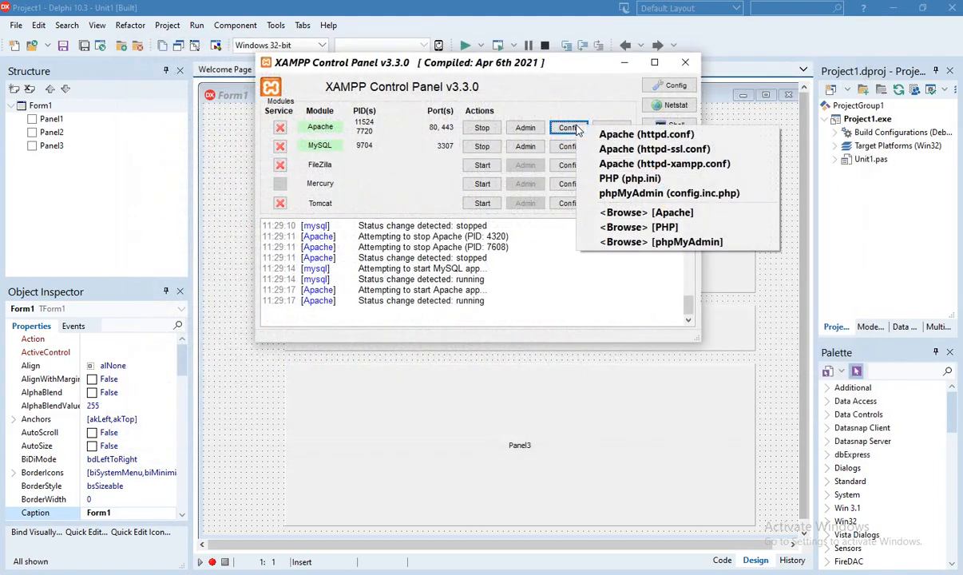
{"action": "left_click", "coordinate": [642, 165]}
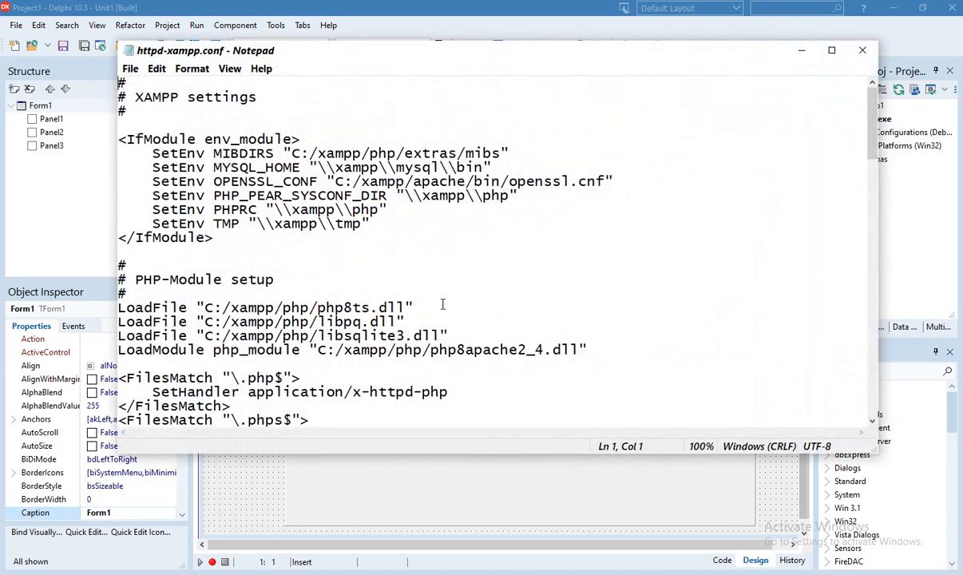
{"action": "scroll", "coordinate": [370, 236], "scroll_direction": "down", "scroll_amount": 8}
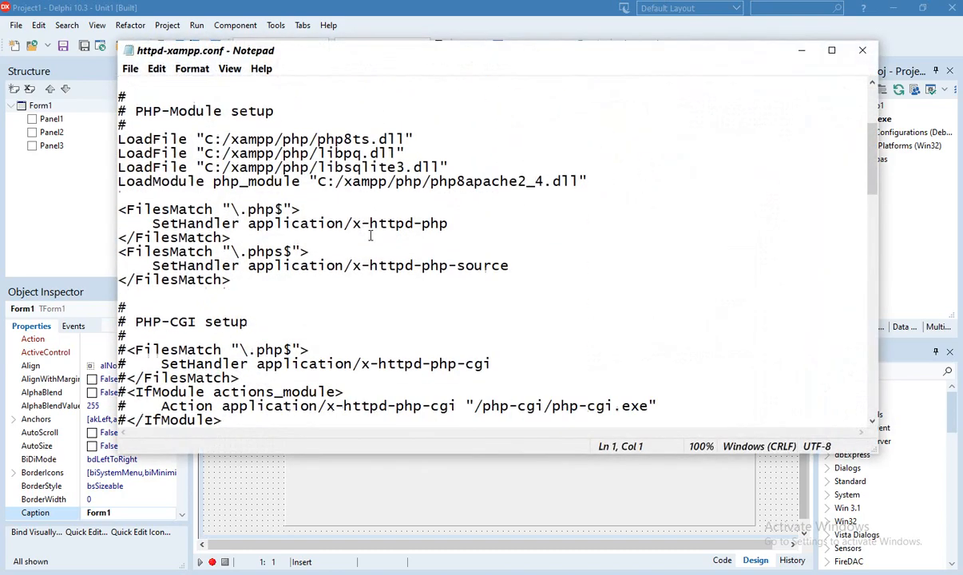
{"action": "scroll", "coordinate": [370, 236], "scroll_direction": "down", "scroll_amount": 3}
{"action": "scroll", "coordinate": [370, 236], "scroll_direction": "down", "scroll_amount": 15}
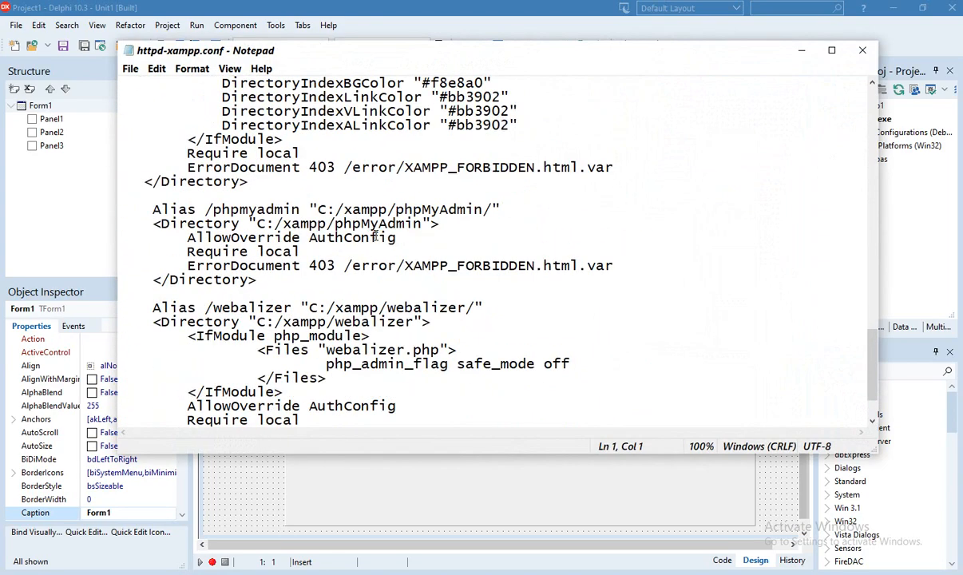
{"action": "scroll", "coordinate": [358, 222], "scroll_direction": "down", "scroll_amount": 2}
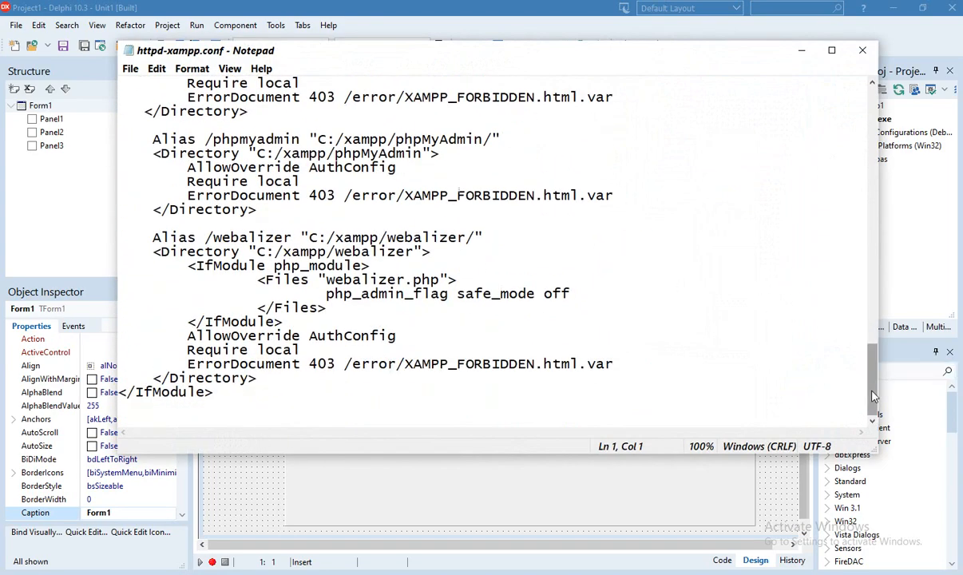
{"action": "left_click_drag", "start_coordinate": [875, 393], "coordinate": [871, 110]}
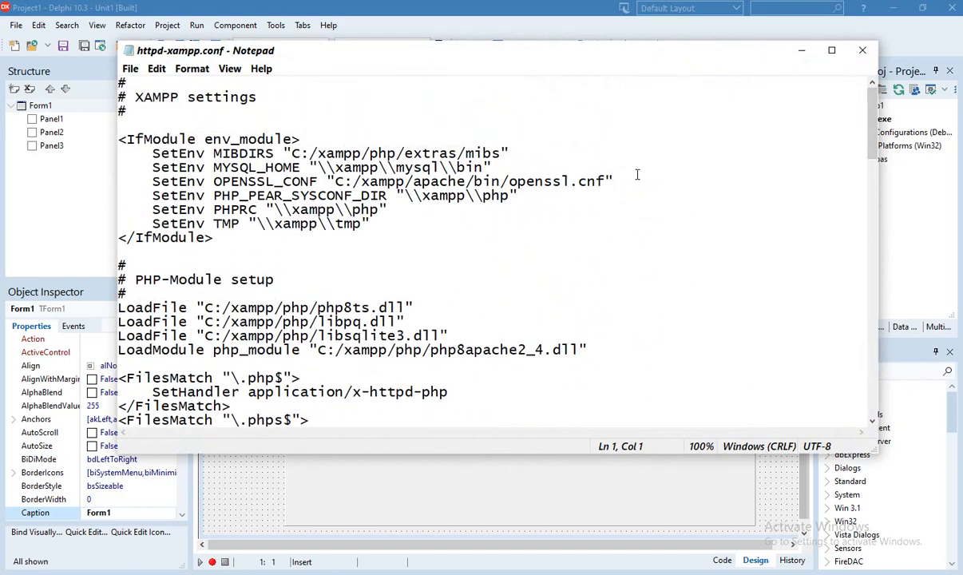
{"action": "left_click", "coordinate": [866, 52]}
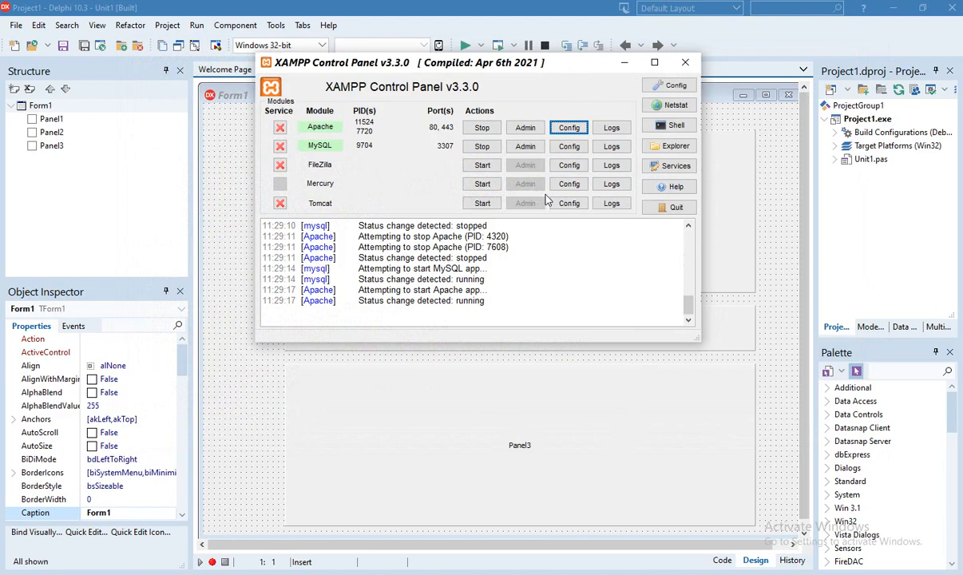
Open phpMyAdmin, browse the 56 course rows of test's mk table, then minimize Chrome
{"action": "left_click", "coordinate": [527, 131]}
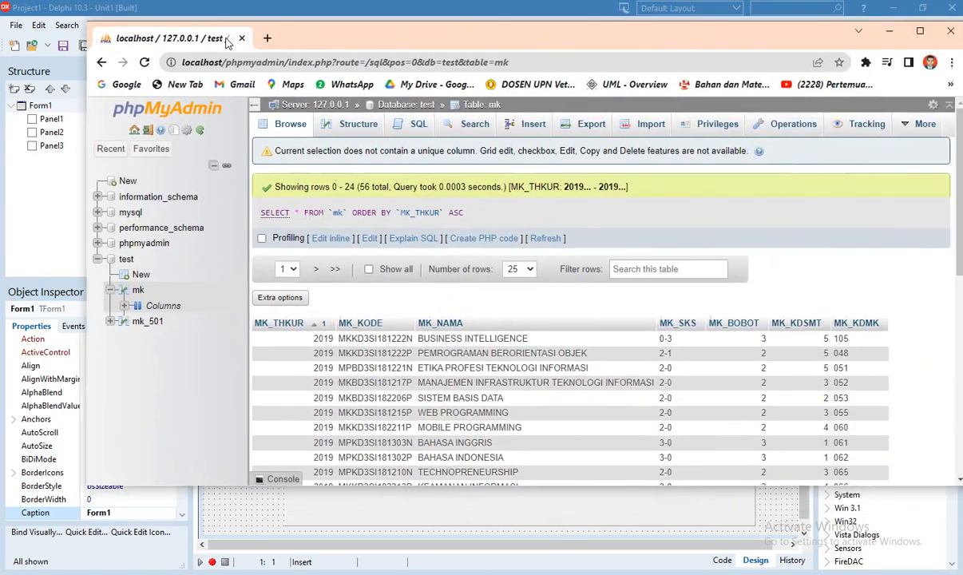
{"action": "scroll", "coordinate": [292, 218], "scroll_direction": "down", "scroll_amount": 3}
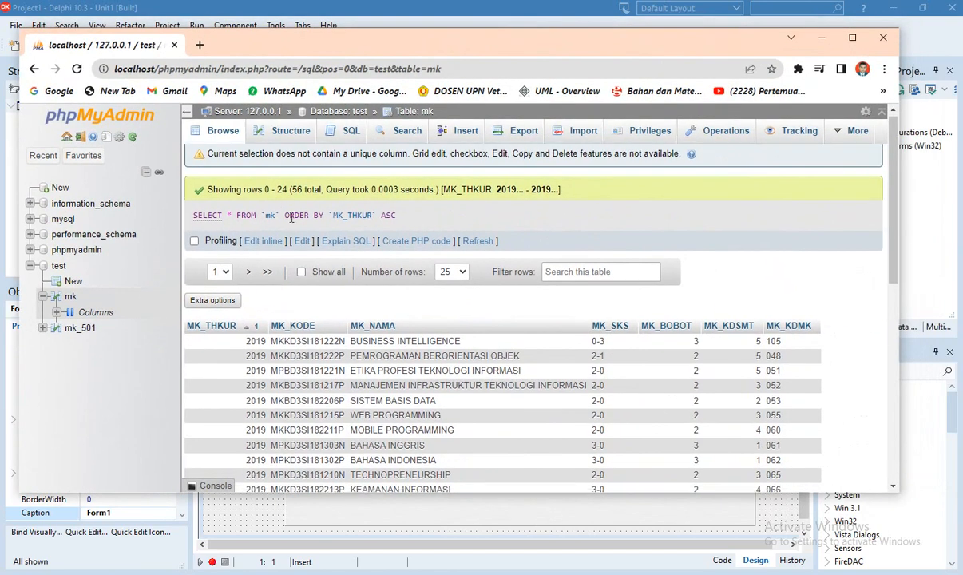
{"action": "scroll", "coordinate": [292, 218], "scroll_direction": "up", "scroll_amount": 3}
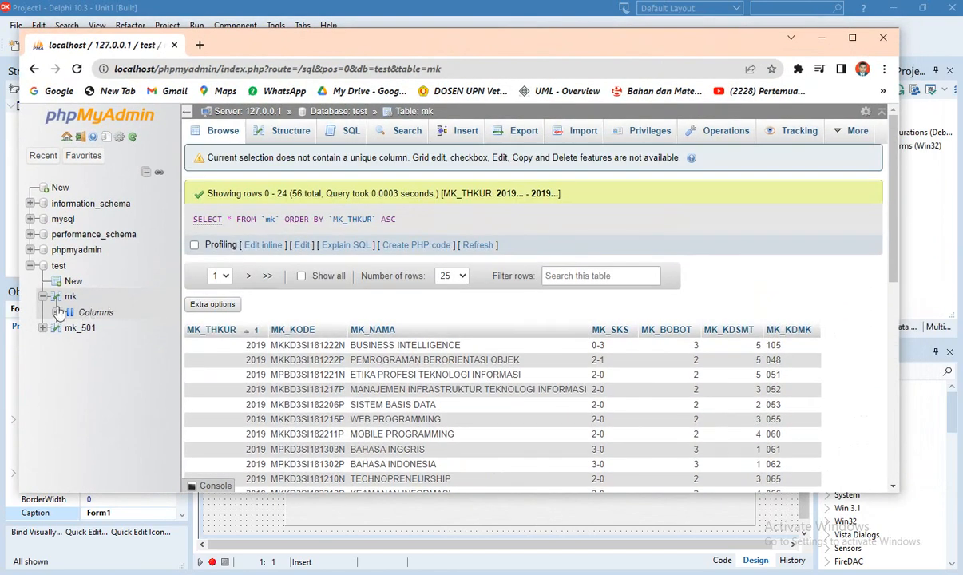
{"action": "left_click", "coordinate": [58, 267]}
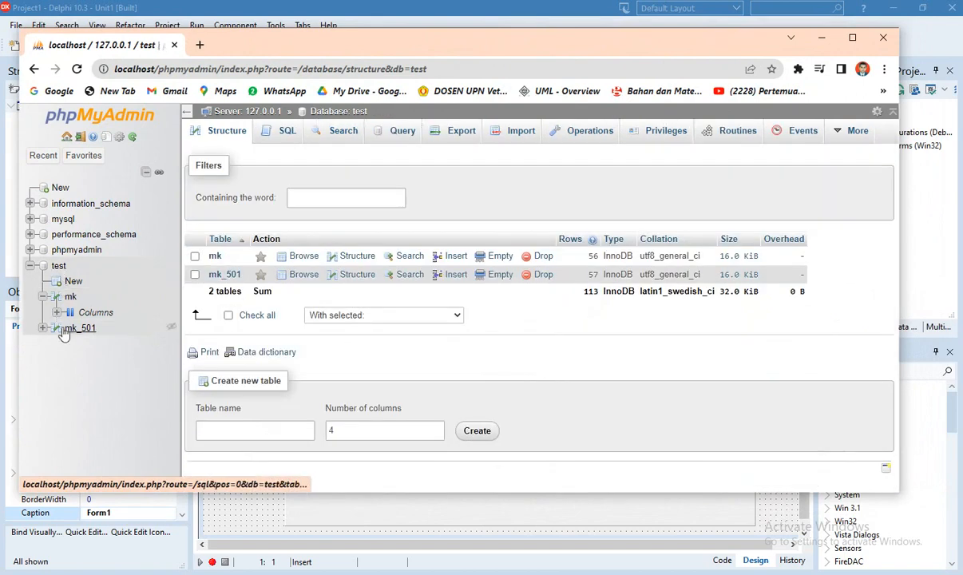
{"action": "left_click", "coordinate": [71, 298]}
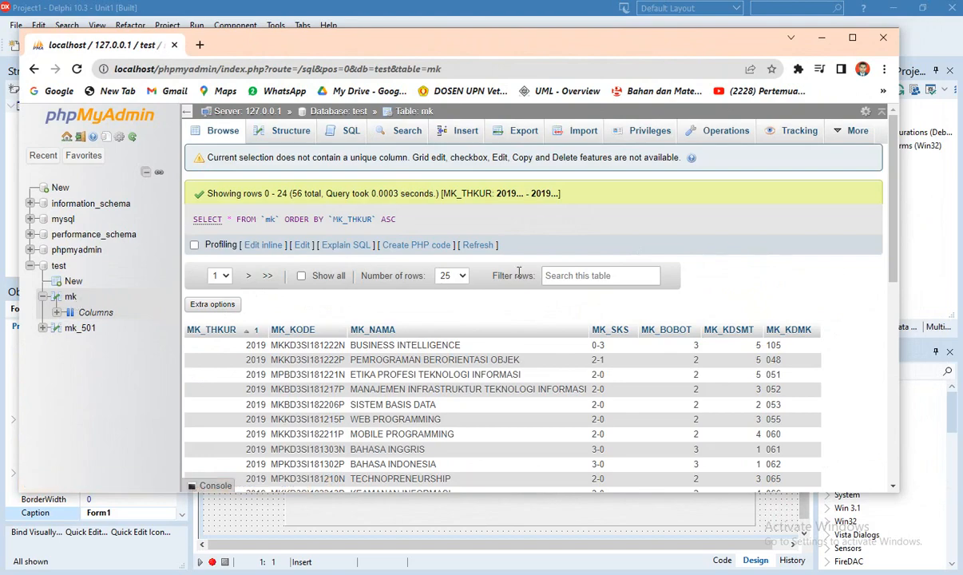
{"action": "scroll", "coordinate": [490, 280], "scroll_direction": "down", "scroll_amount": 5}
{"action": "scroll", "coordinate": [520, 305], "scroll_direction": "up", "scroll_amount": 6}
{"action": "left_click", "coordinate": [822, 37]}
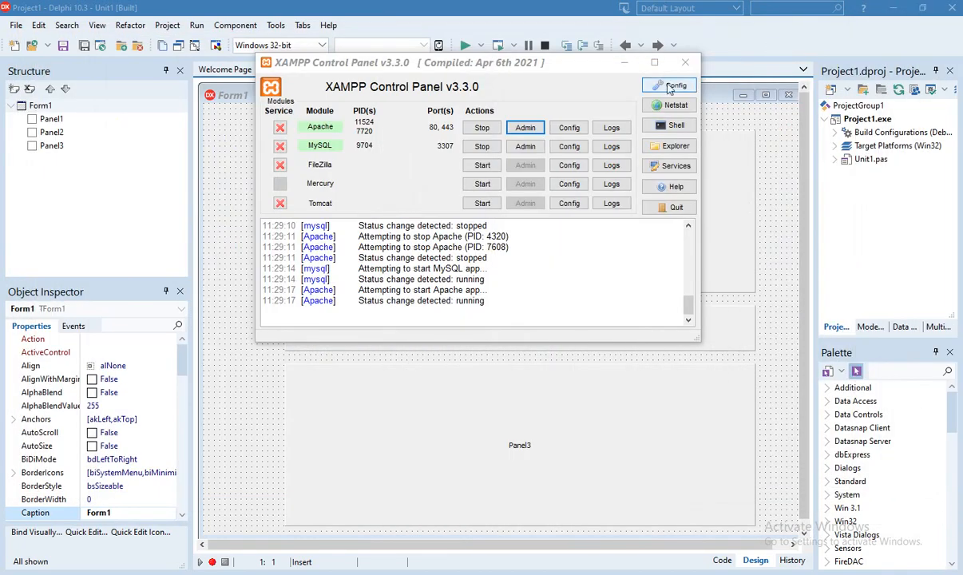
Move XAMPP aside and drag the Connector/ODBC 8.0.32 download page over Delphi
{"action": "left_click_drag", "start_coordinate": [548, 69], "coordinate": [962, 128]}
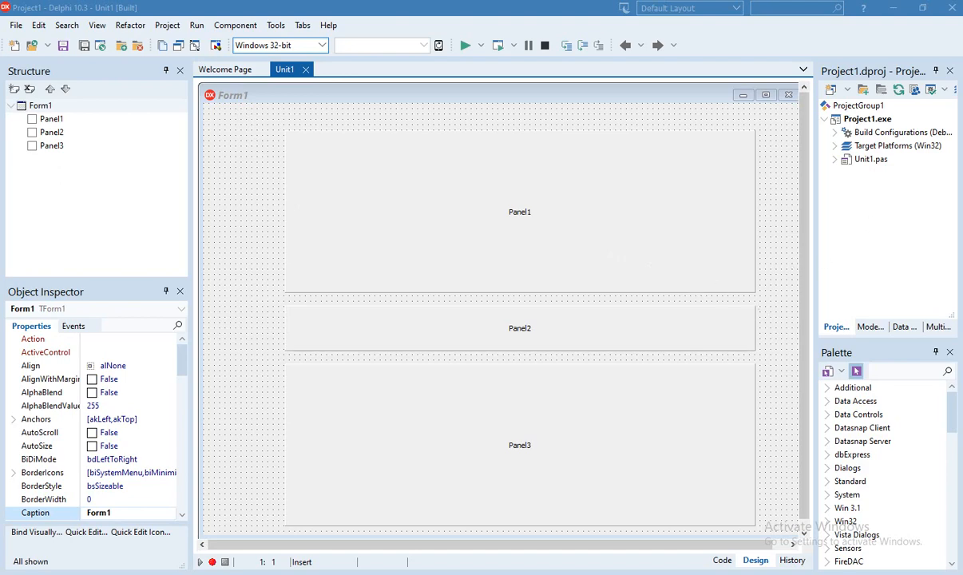
{"action": "left_click_drag", "start_coordinate": [962, 48], "coordinate": [172, 79]}
{"action": "scroll", "coordinate": [186, 370], "scroll_direction": "up", "scroll_amount": 7}
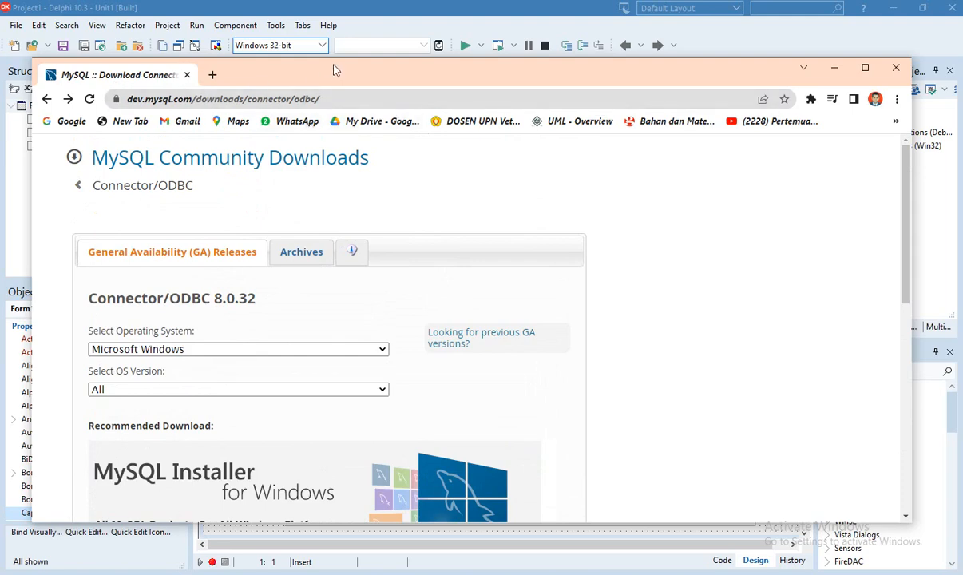
Download the Windows (x86, 32-bit) MSI Installer of Connector/ODBC 8.0.32 without logging in
{"action": "left_click_drag", "start_coordinate": [312, 69], "coordinate": [358, 50]}
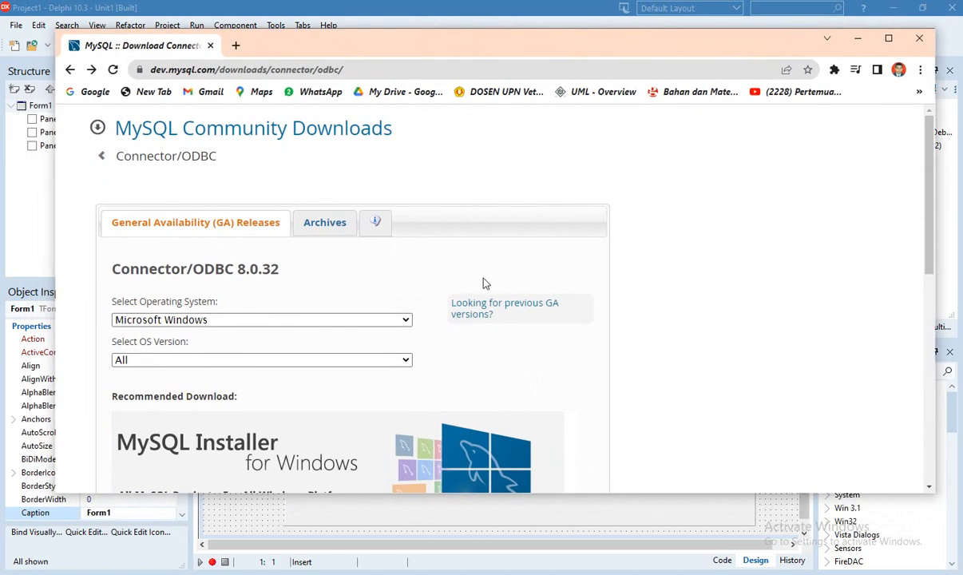
{"action": "scroll", "coordinate": [486, 285], "scroll_direction": "down", "scroll_amount": 3}
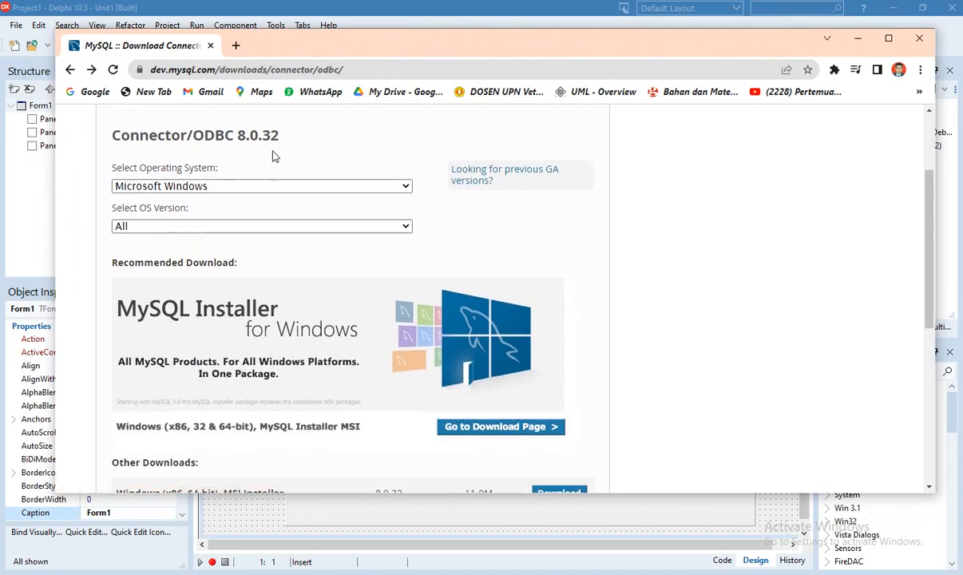
{"action": "scroll", "coordinate": [493, 279], "scroll_direction": "down", "scroll_amount": 3}
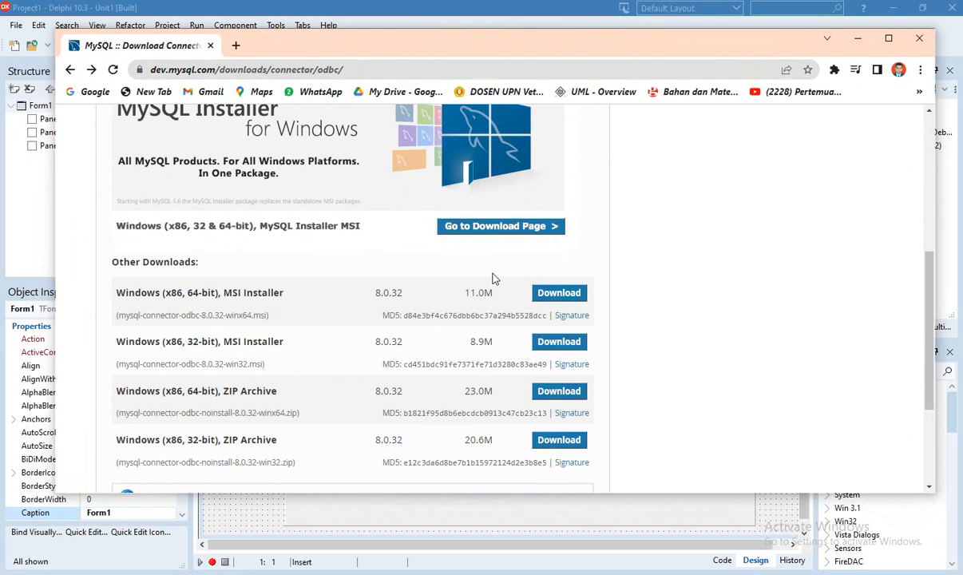
{"action": "scroll", "coordinate": [493, 279], "scroll_direction": "down", "scroll_amount": 1}
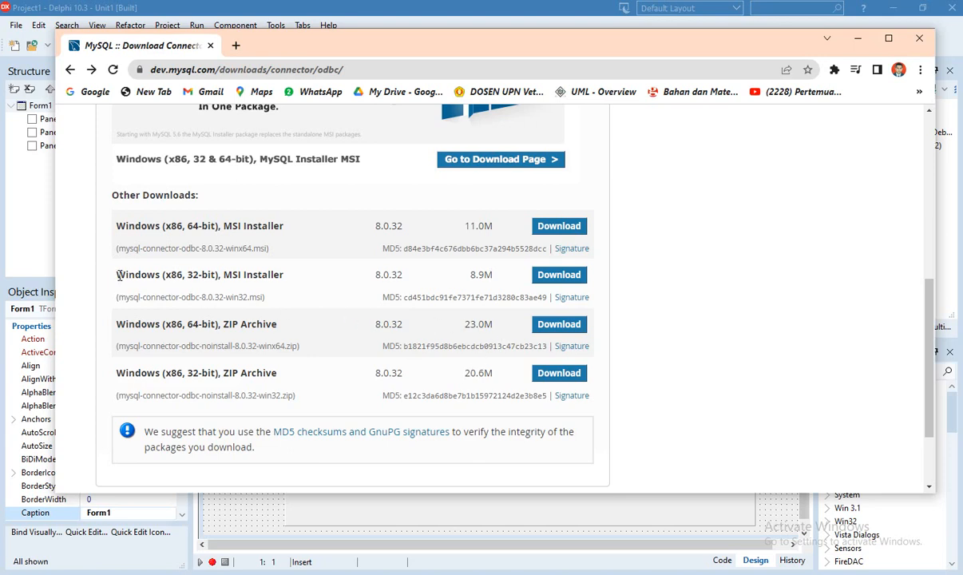
{"action": "left_click_drag", "start_coordinate": [119, 275], "coordinate": [305, 275]}
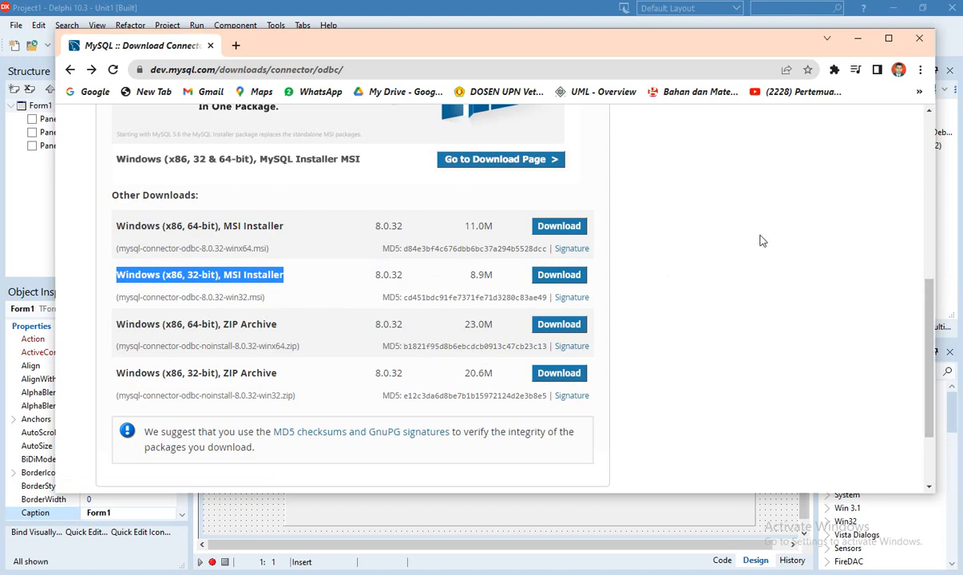
{"action": "scroll", "coordinate": [761, 238], "scroll_direction": "down", "scroll_amount": 2}
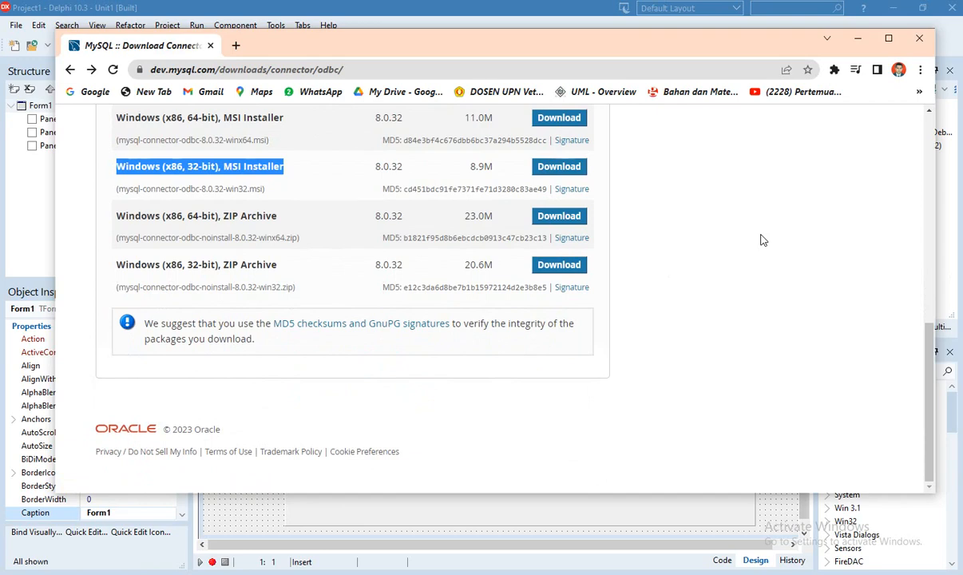
{"action": "scroll", "coordinate": [761, 239], "scroll_direction": "up", "scroll_amount": 1}
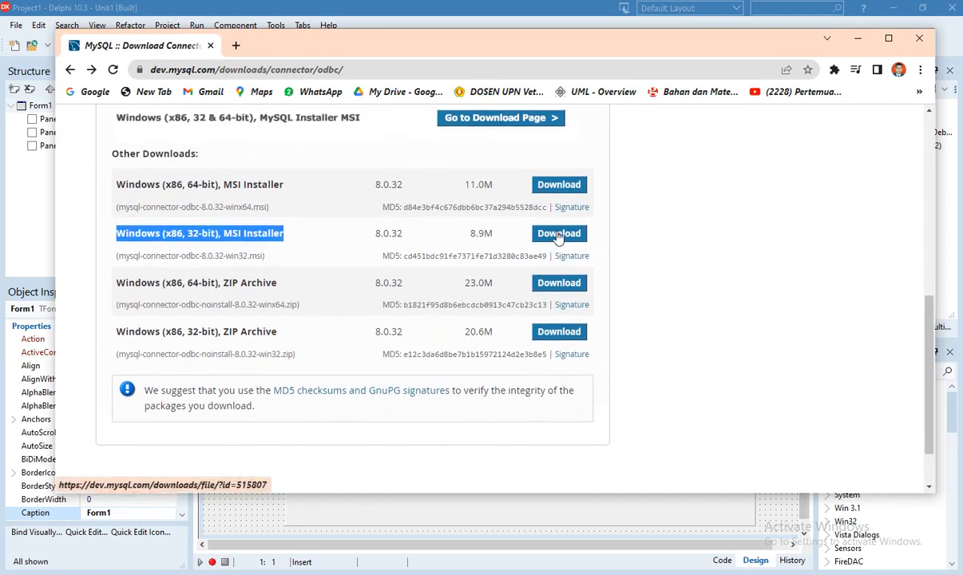
{"action": "left_click", "coordinate": [558, 233]}
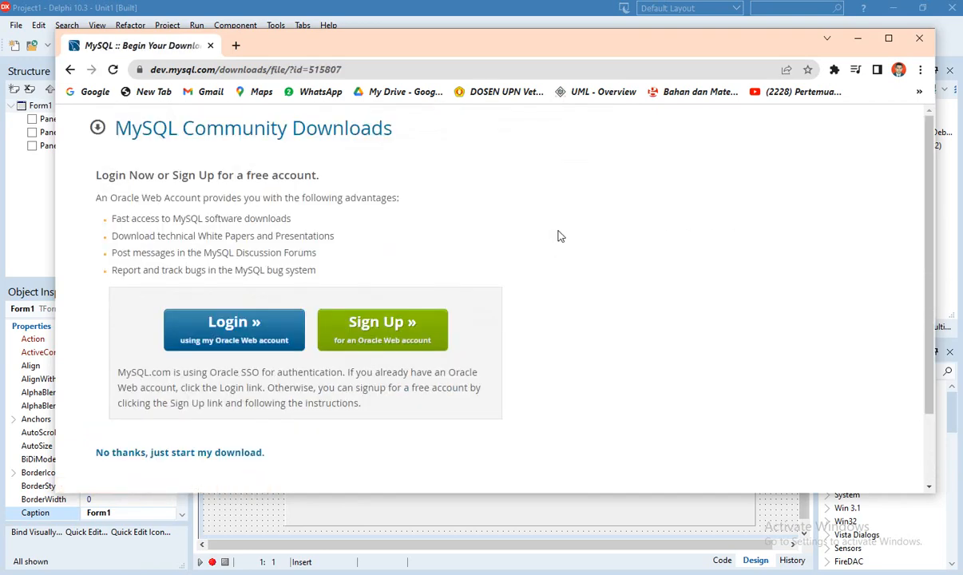
{"action": "scroll", "coordinate": [556, 272], "scroll_direction": "down", "scroll_amount": 1}
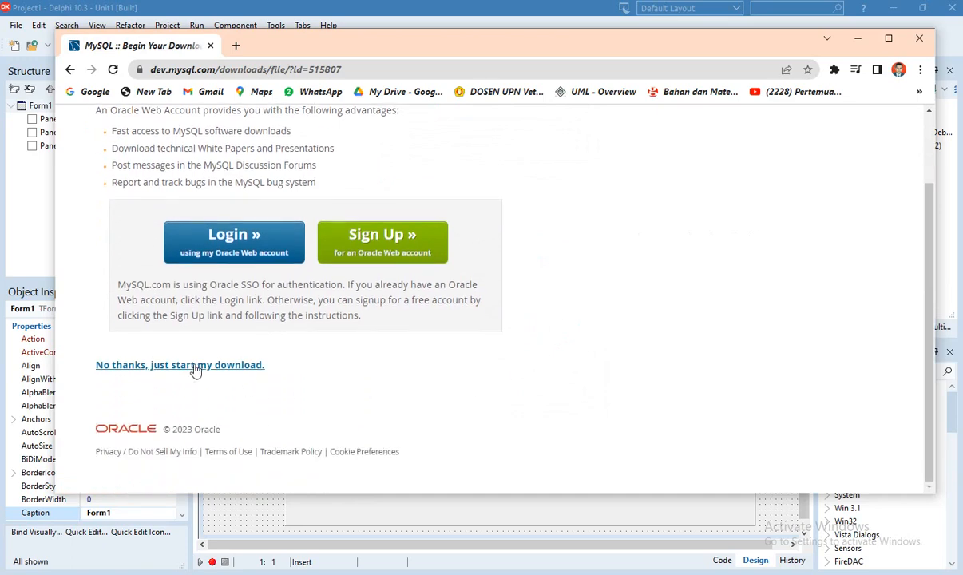
{"action": "left_click", "coordinate": [192, 366]}
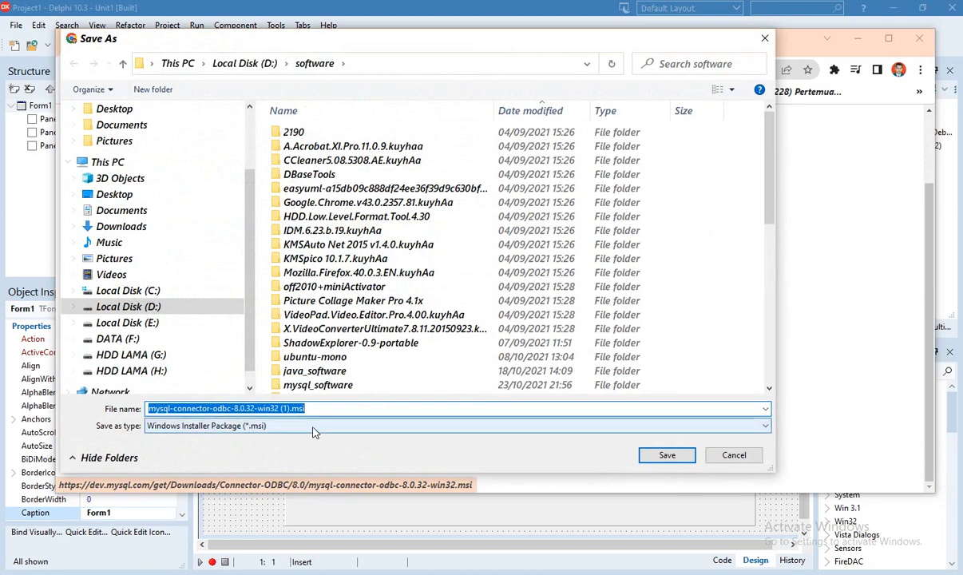
Save mysql-connector-odbc-8.0.32-win32 (1).msi into D:\software
{"action": "left_click", "coordinate": [323, 412]}
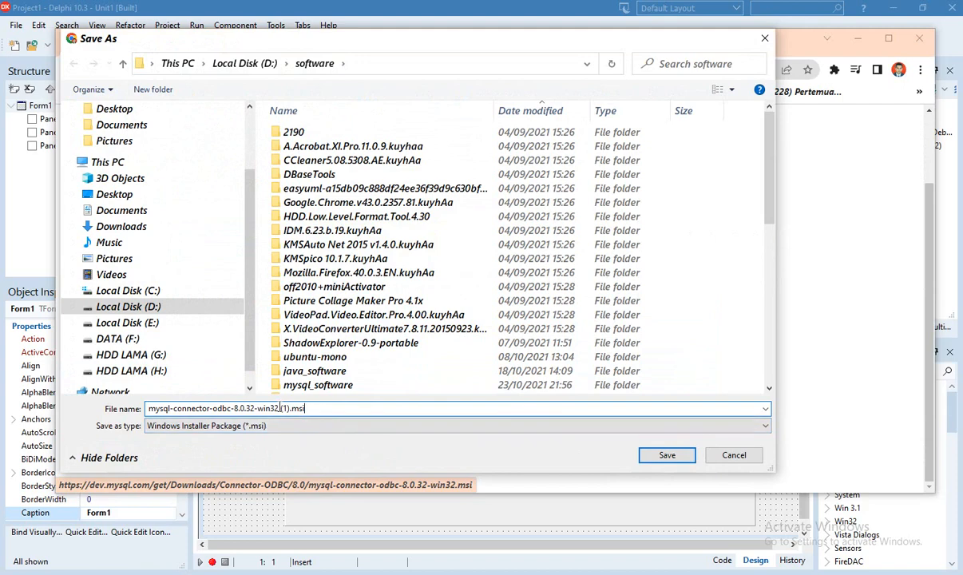
{"action": "scroll", "coordinate": [409, 274], "scroll_direction": "down", "scroll_amount": 1}
{"action": "scroll", "coordinate": [409, 274], "scroll_direction": "down", "scroll_amount": 2}
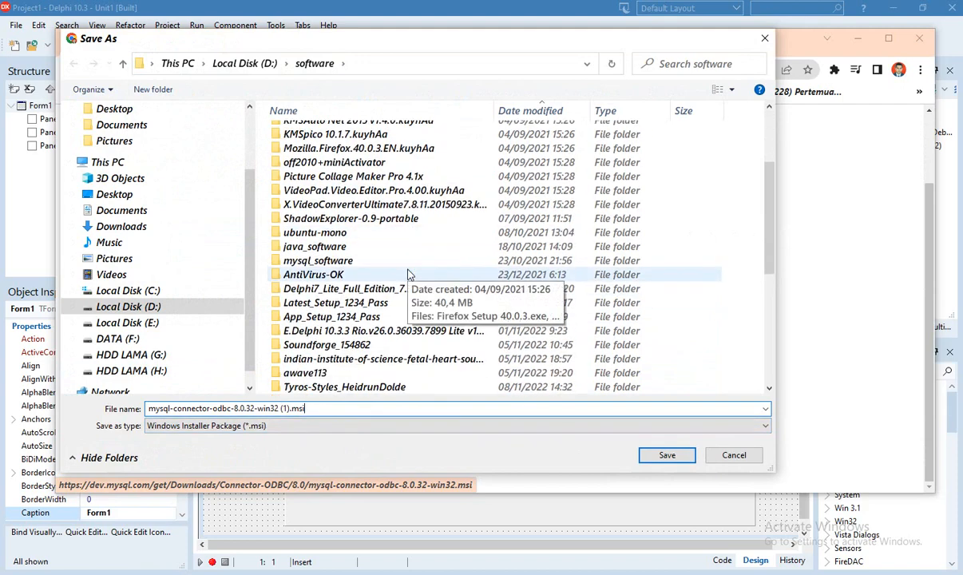
{"action": "scroll", "coordinate": [409, 274], "scroll_direction": "down", "scroll_amount": 6}
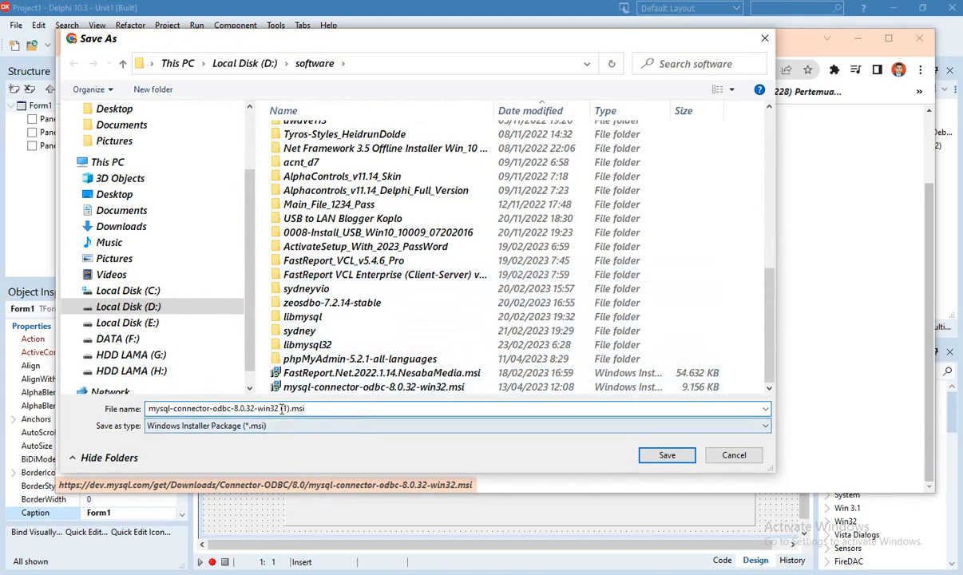
{"action": "left_click", "coordinate": [667, 455]}
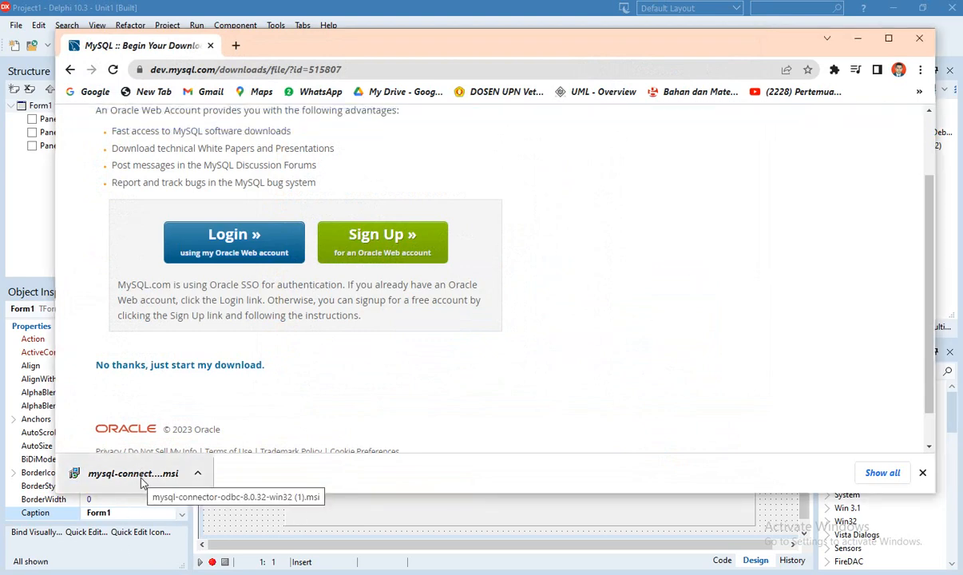
Run the downloaded Connector/ODBC installer, cancel it without changes, and close Chrome
{"action": "left_click", "coordinate": [142, 479]}
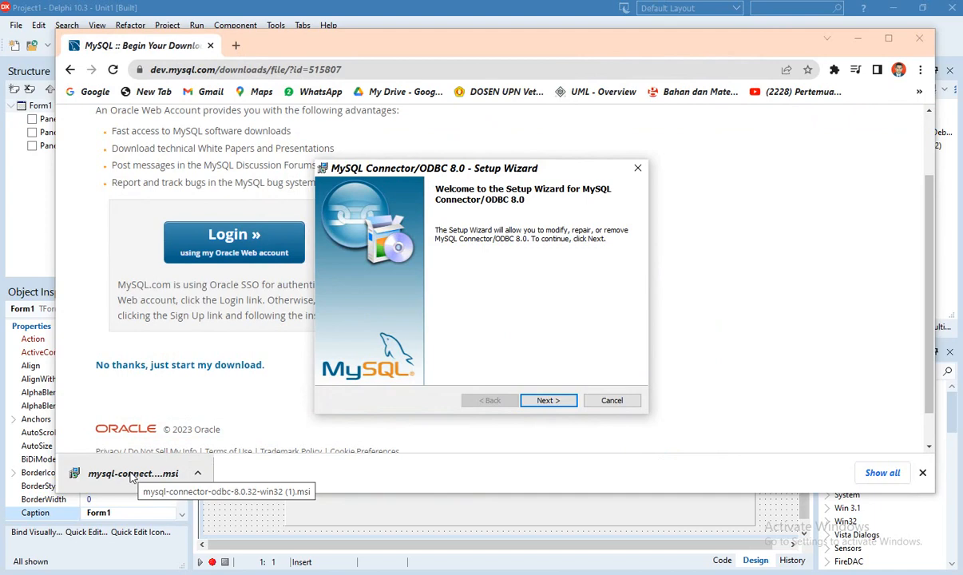
{"action": "left_click", "coordinate": [548, 401]}
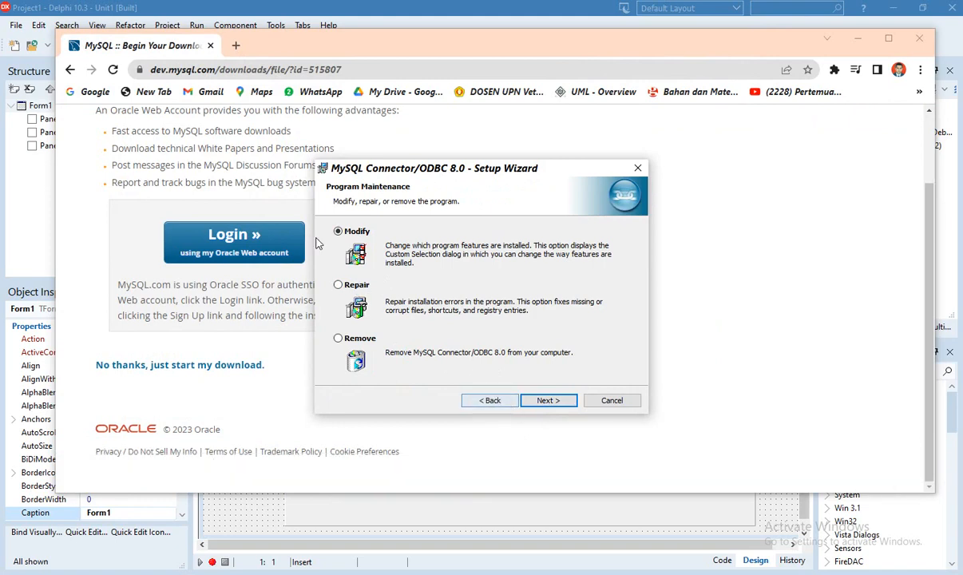
{"action": "left_click", "coordinate": [614, 402]}
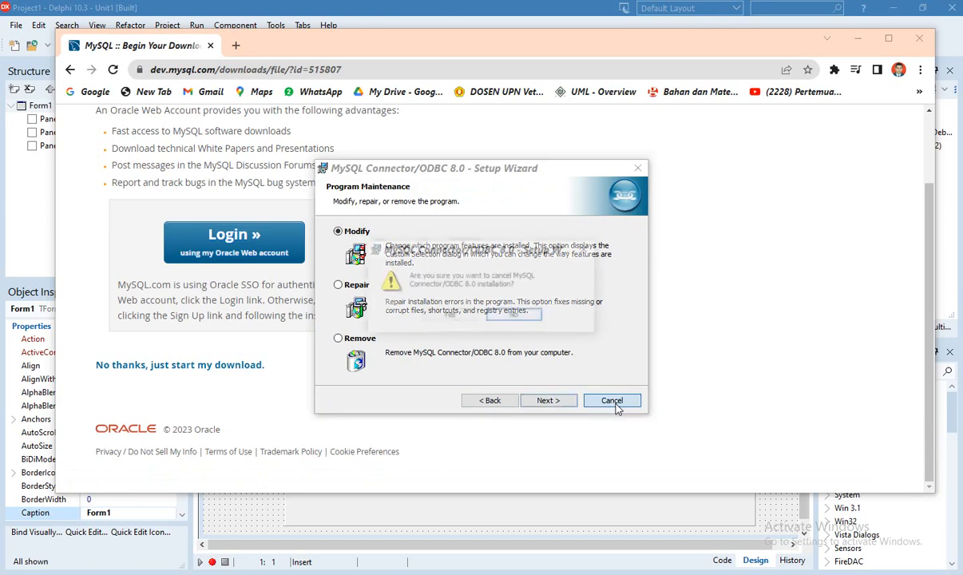
{"action": "left_click", "coordinate": [448, 315]}
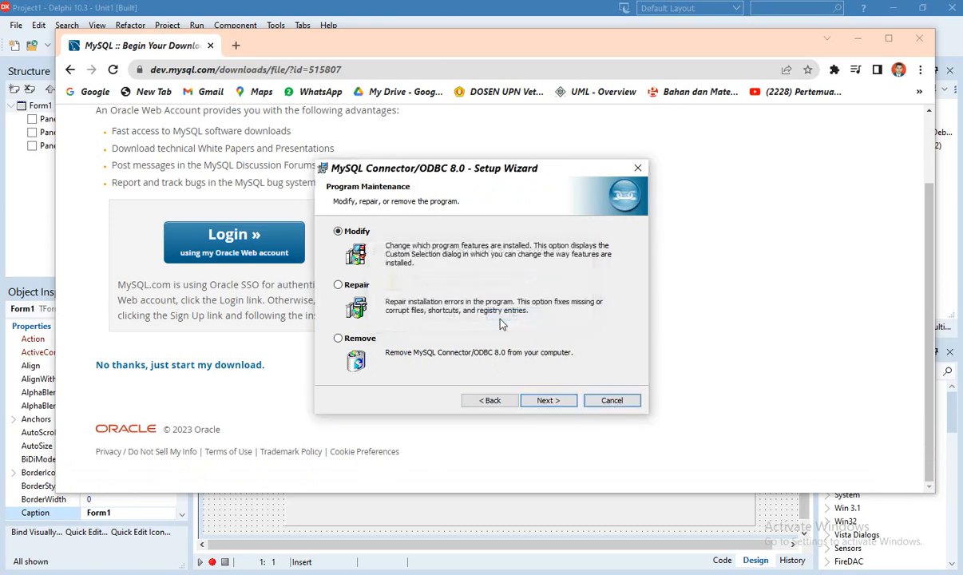
{"action": "left_click", "coordinate": [490, 401]}
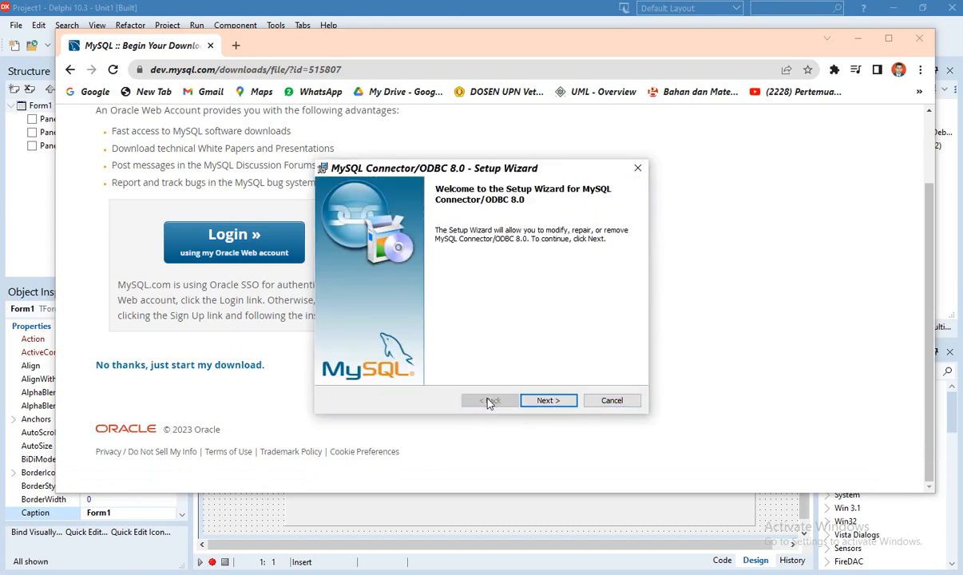
{"action": "left_click", "coordinate": [612, 400]}
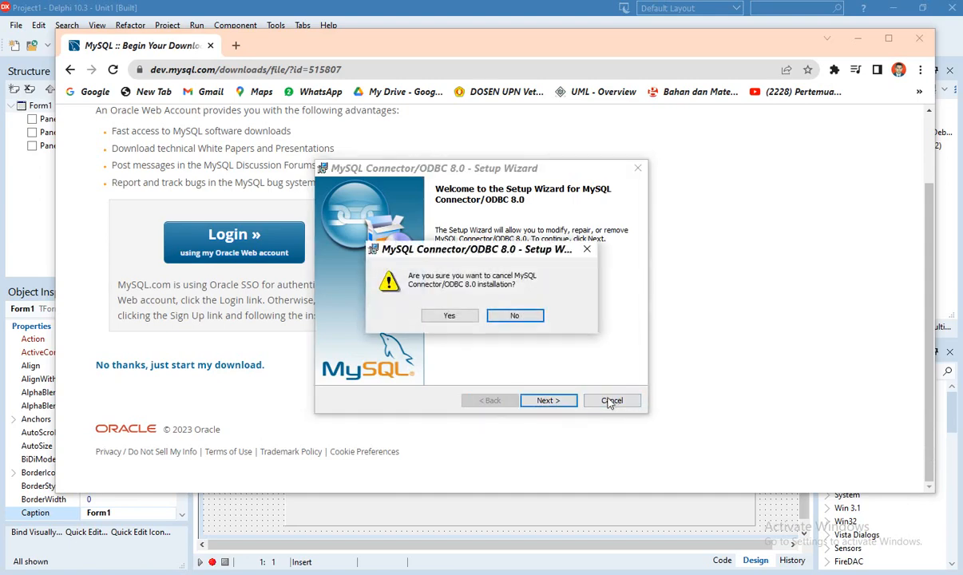
{"action": "left_click", "coordinate": [447, 314]}
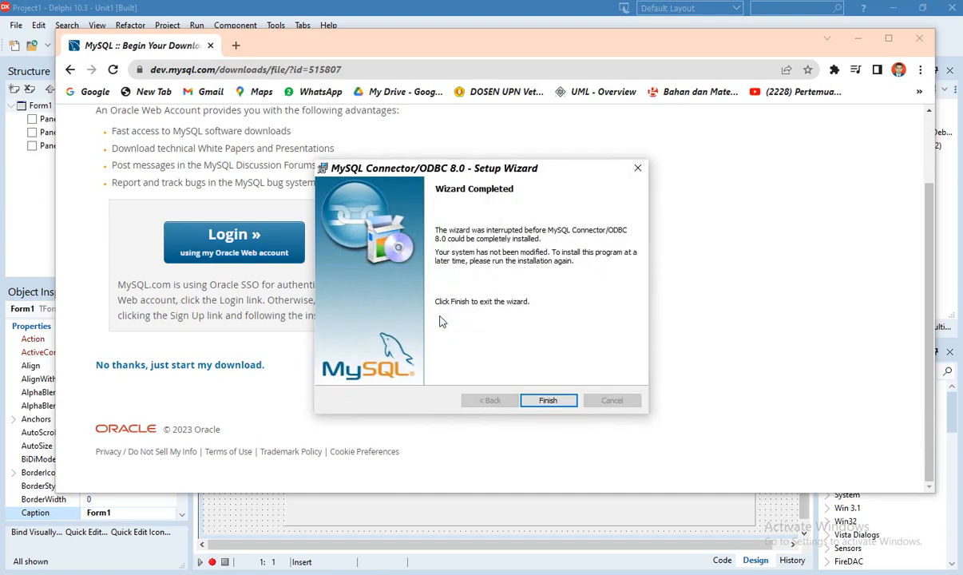
{"action": "left_click", "coordinate": [530, 397]}
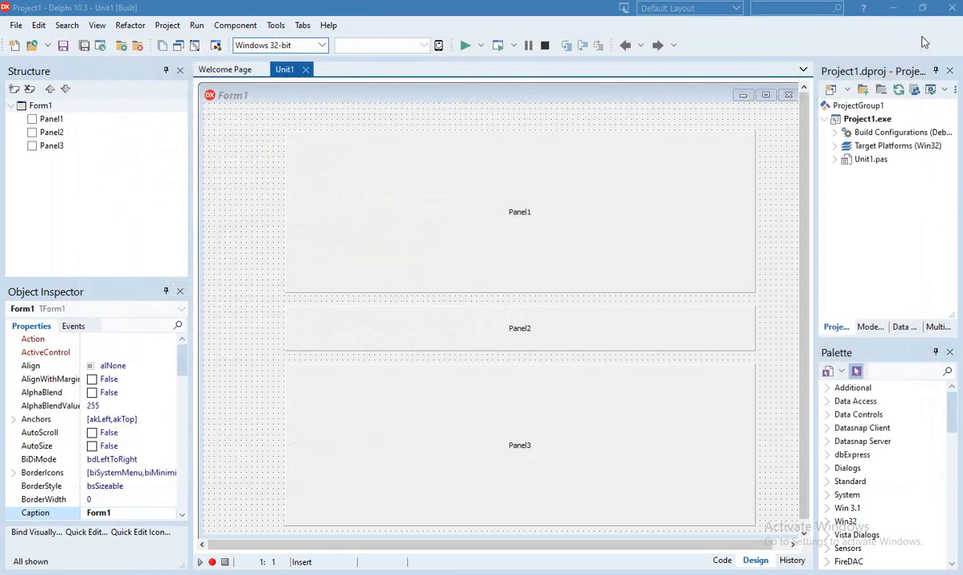
{"action": "left_click", "coordinate": [923, 40]}
Search 'odbc' to open the 32-bit ODBC Data Source Administrator and review its user DSNs
{"action": "key", "text": "super+s"}
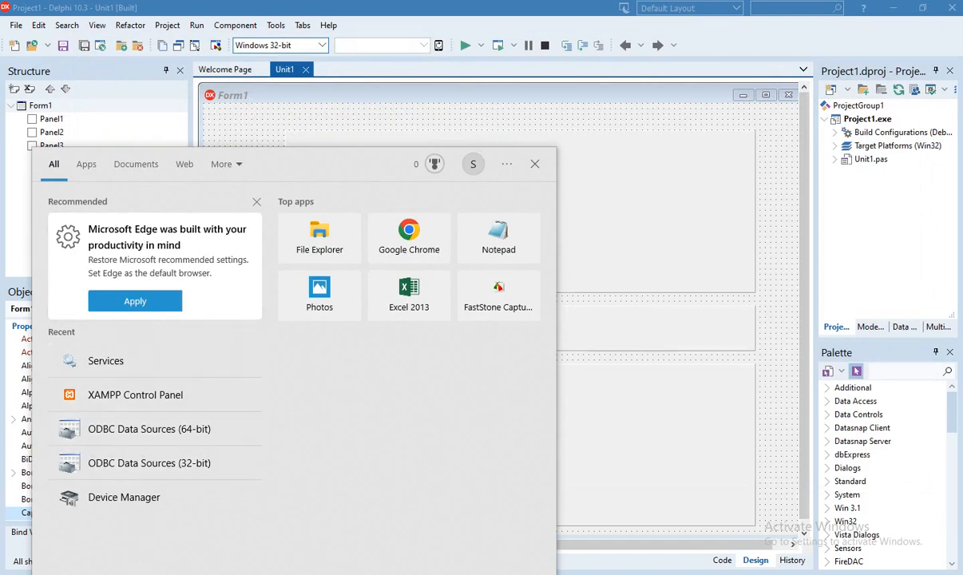
{"action": "type", "text": "odbc"}
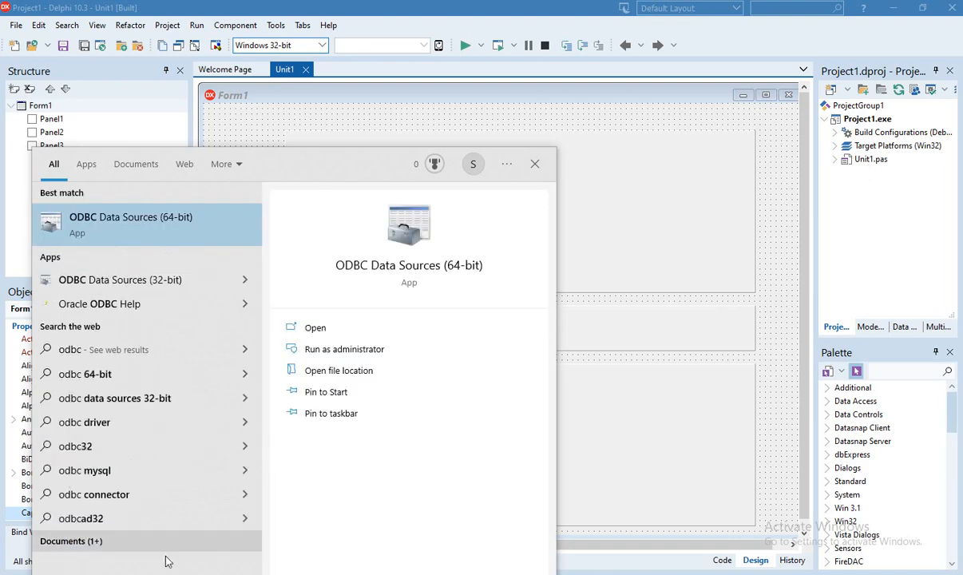
{"action": "left_click", "coordinate": [125, 288]}
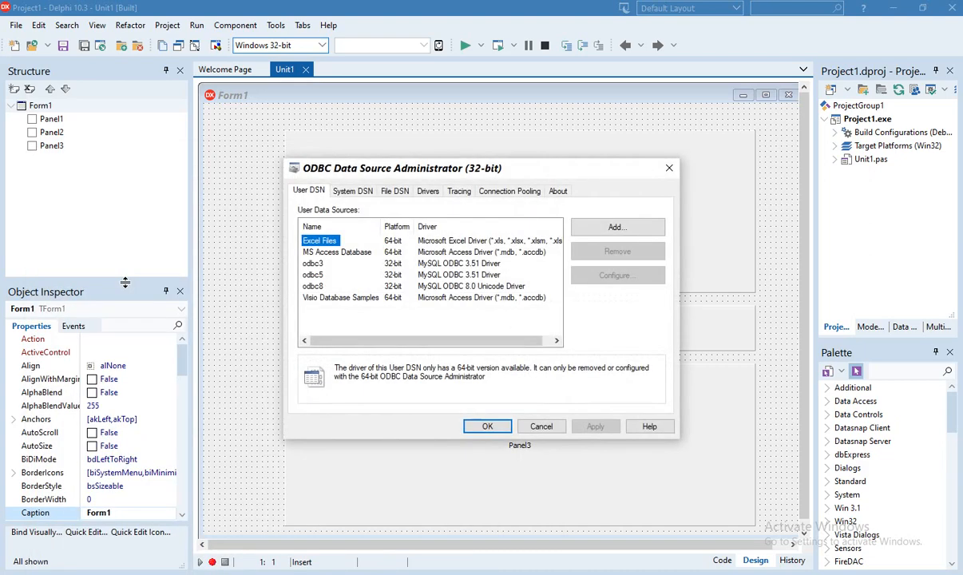
{"action": "left_click", "coordinate": [312, 286]}
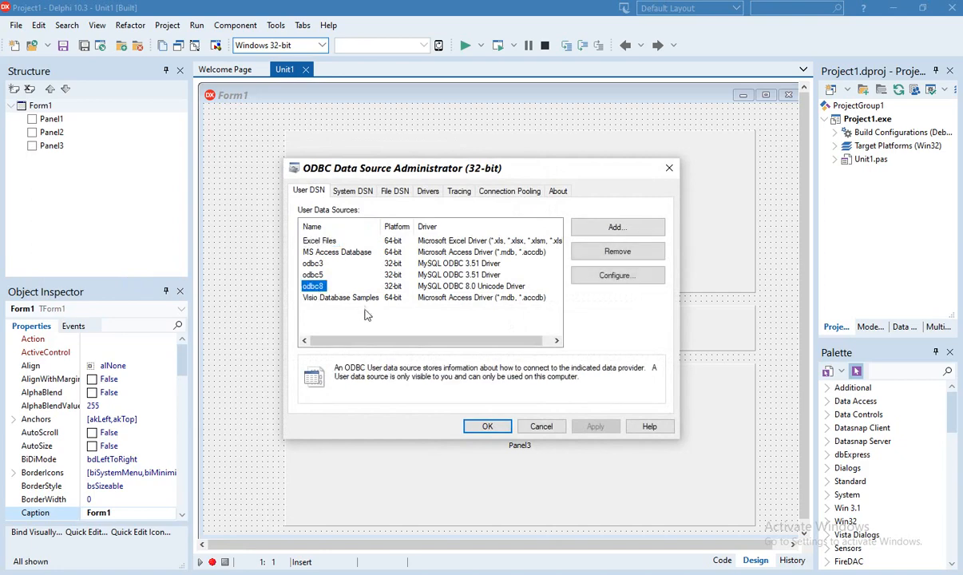
{"action": "left_click", "coordinate": [314, 242]}
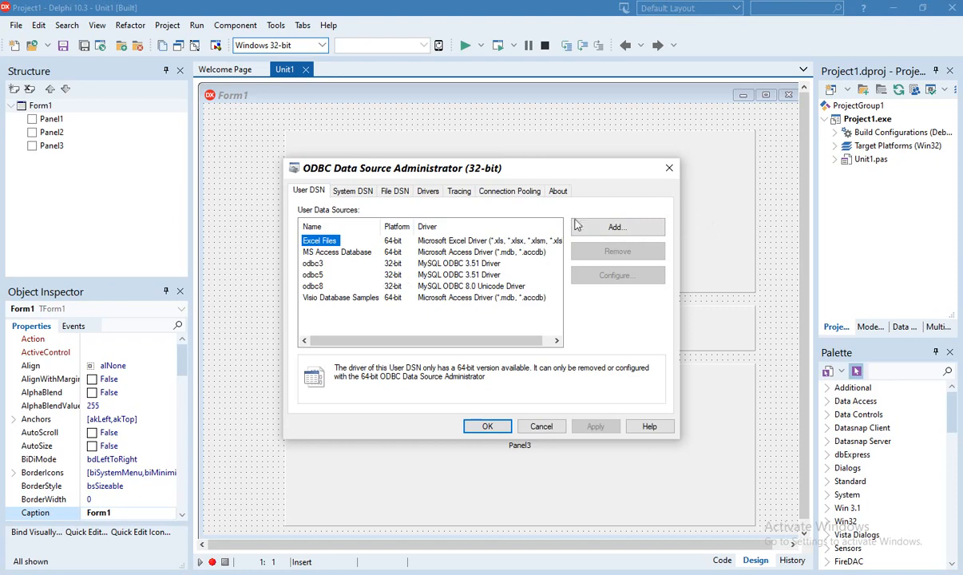
Add a new user DSN based on the MySQL ODBC 8.0 ANSI Driver
{"action": "left_click", "coordinate": [614, 228]}
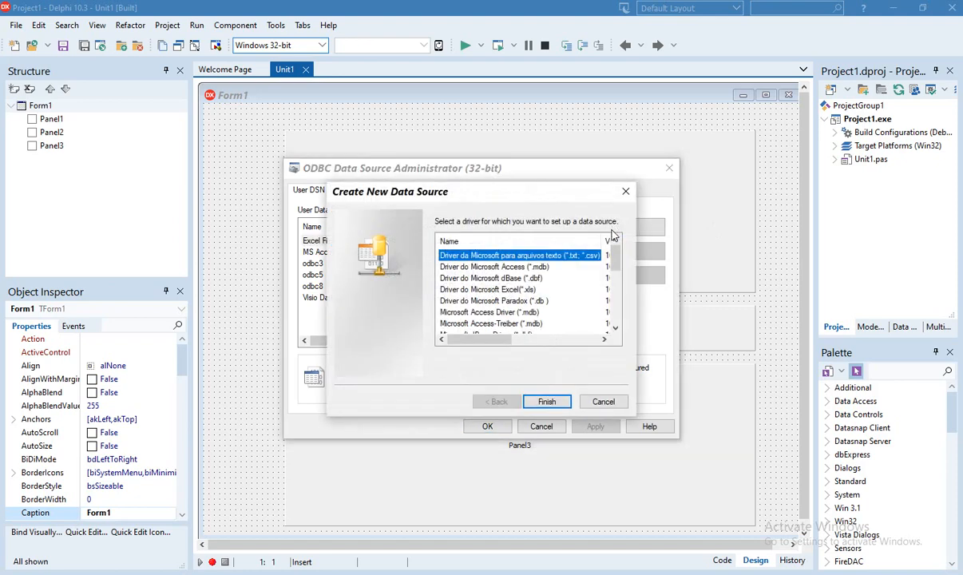
{"action": "scroll", "coordinate": [603, 246], "scroll_direction": "down", "scroll_amount": 5}
{"action": "scroll", "coordinate": [601, 246], "scroll_direction": "up", "scroll_amount": 5}
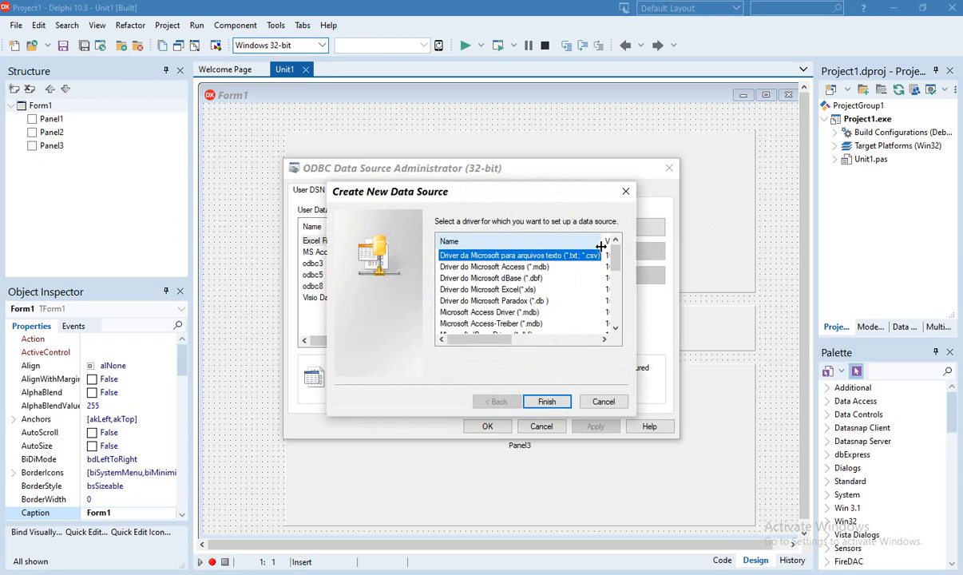
{"action": "scroll", "coordinate": [601, 246], "scroll_direction": "down", "scroll_amount": 1}
{"action": "scroll", "coordinate": [601, 246], "scroll_direction": "down", "scroll_amount": 2}
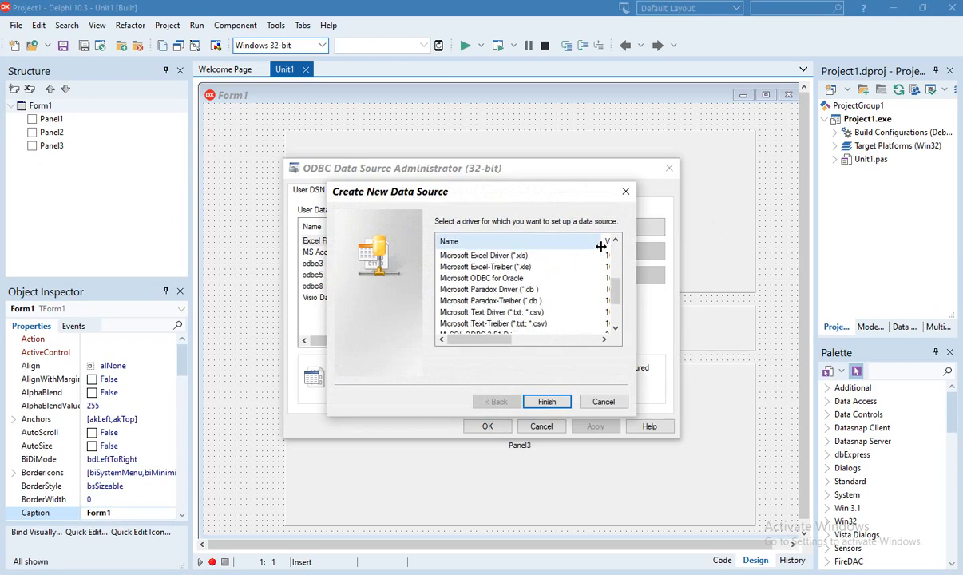
{"action": "scroll", "coordinate": [600, 246], "scroll_direction": "up", "scroll_amount": 2}
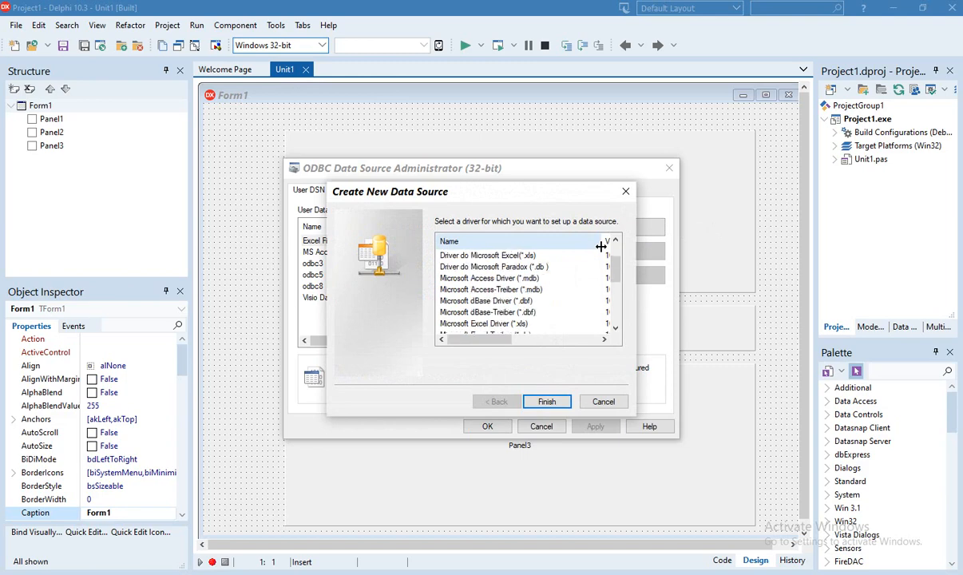
{"action": "scroll", "coordinate": [601, 246], "scroll_direction": "up", "scroll_amount": 2}
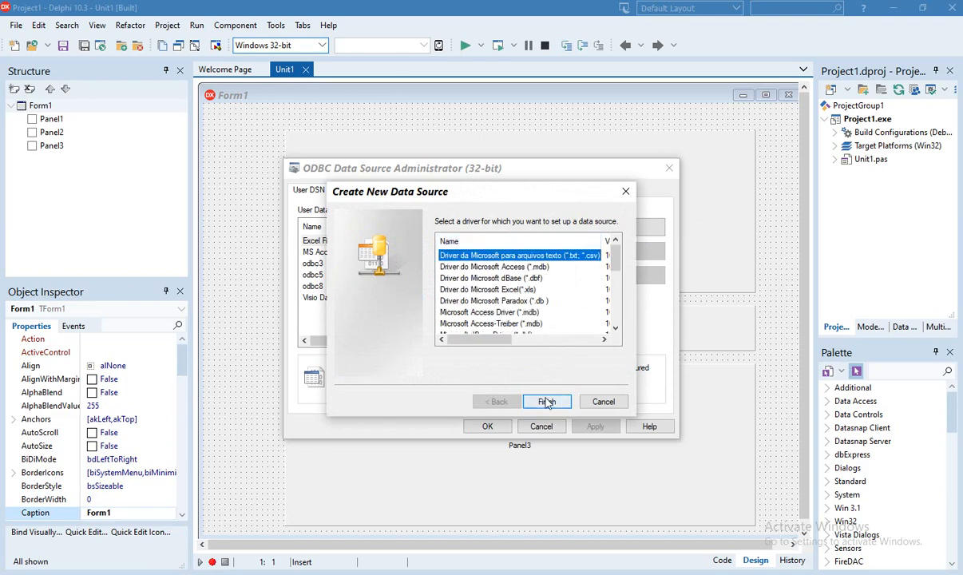
{"action": "scroll", "coordinate": [546, 334], "scroll_direction": "down", "scroll_amount": 1}
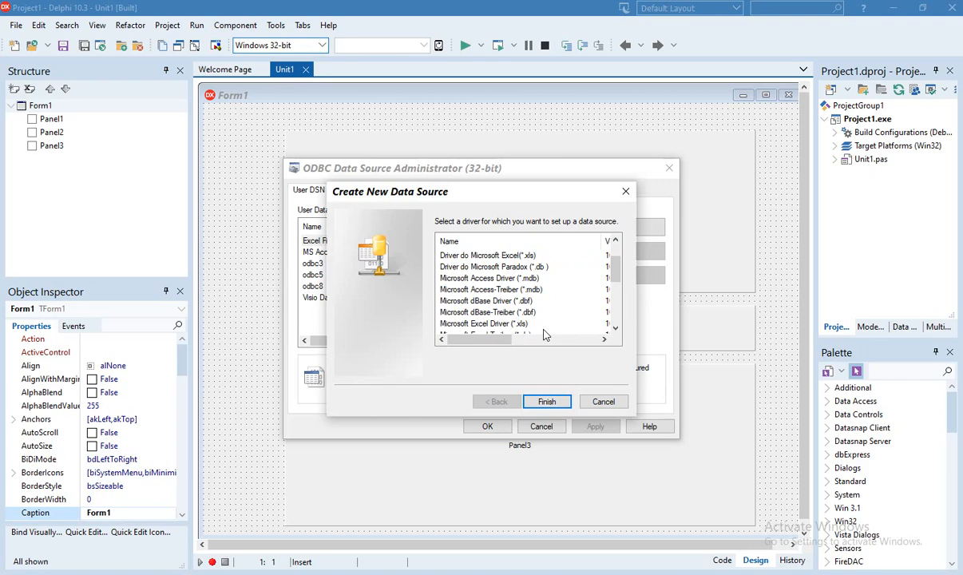
{"action": "scroll", "coordinate": [545, 334], "scroll_direction": "down", "scroll_amount": 2}
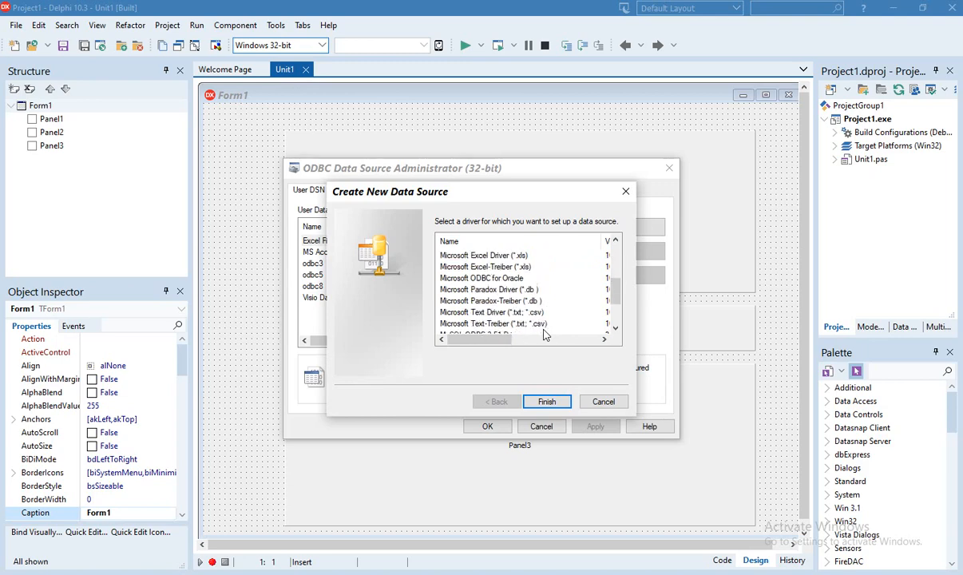
{"action": "scroll", "coordinate": [545, 334], "scroll_direction": "down", "scroll_amount": 2}
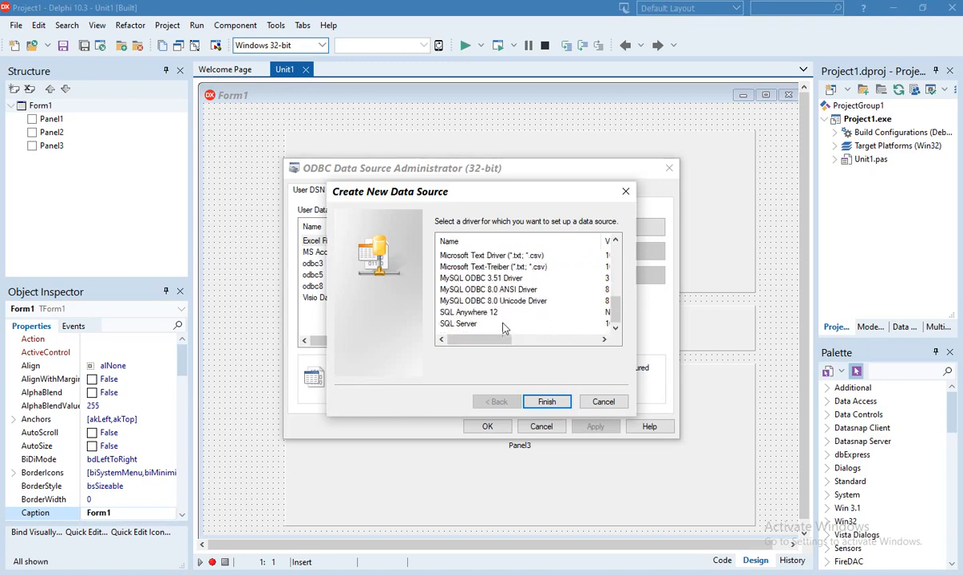
{"action": "left_click", "coordinate": [494, 291]}
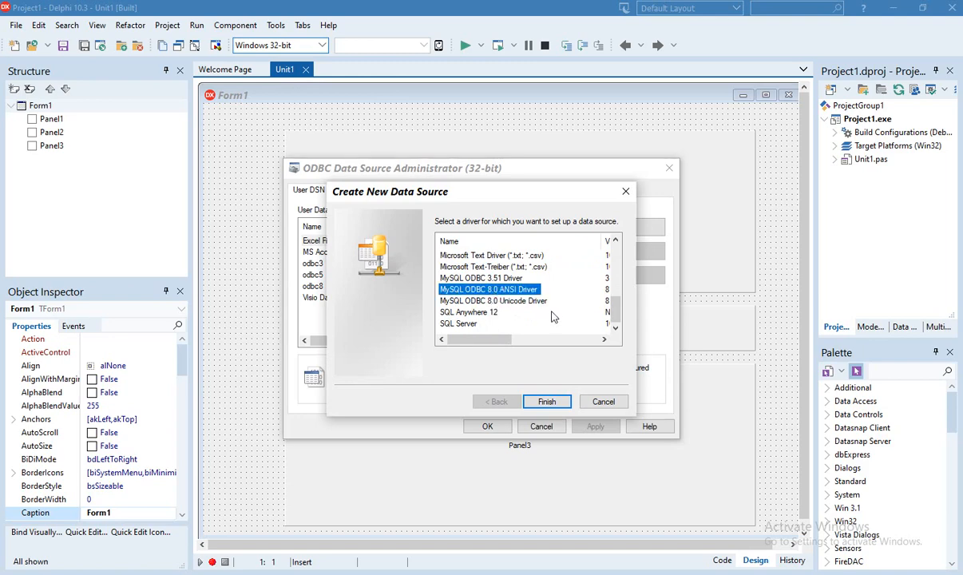
{"action": "left_click", "coordinate": [475, 278]}
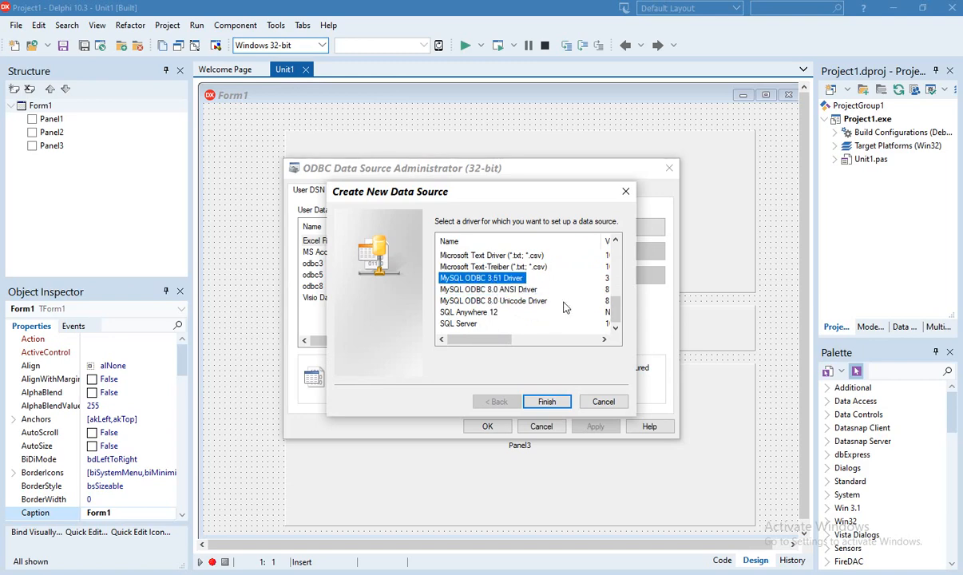
{"action": "left_click", "coordinate": [503, 291]}
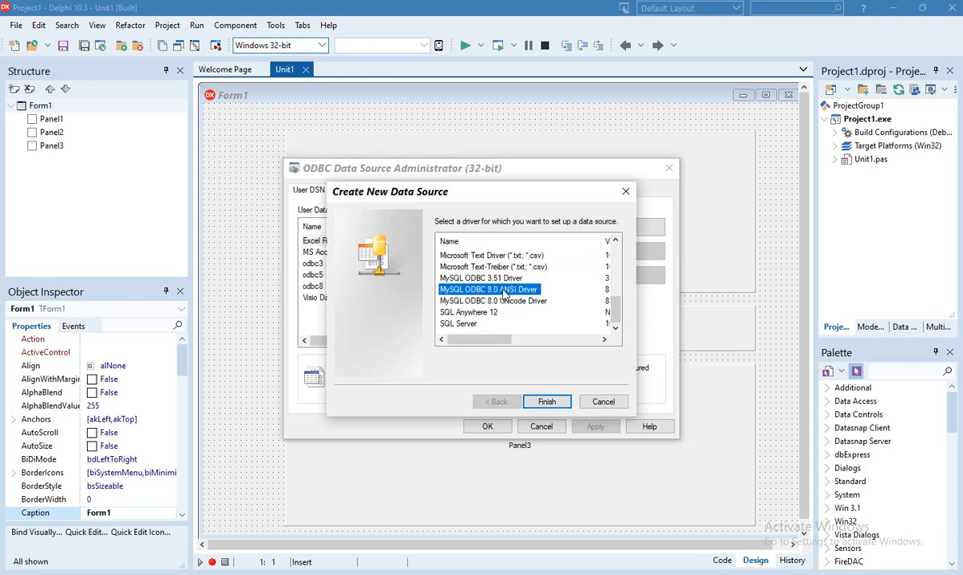
{"action": "left_click", "coordinate": [549, 401]}
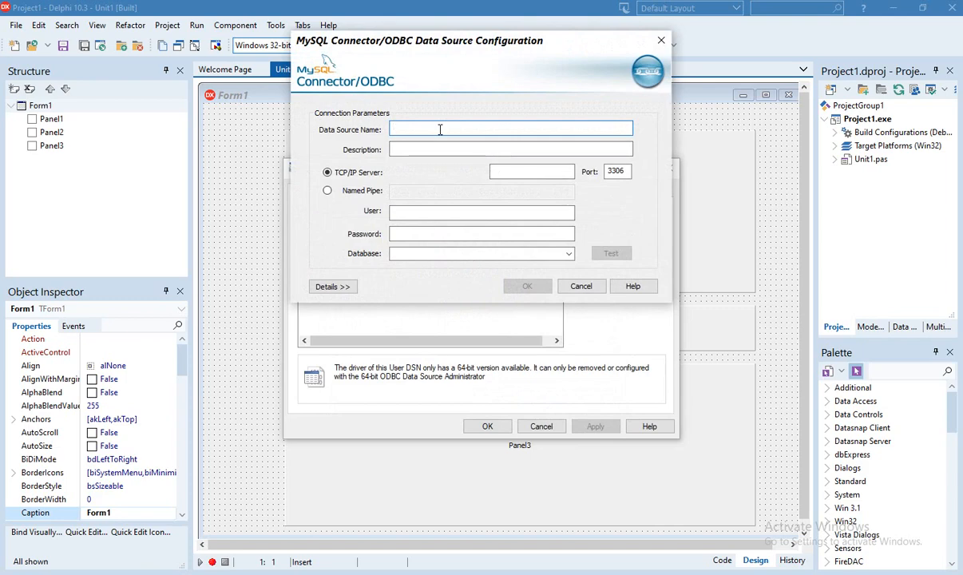
Name the data source odbc_8 with TCP/IP server localhost
{"action": "type", "text": "odbc"}
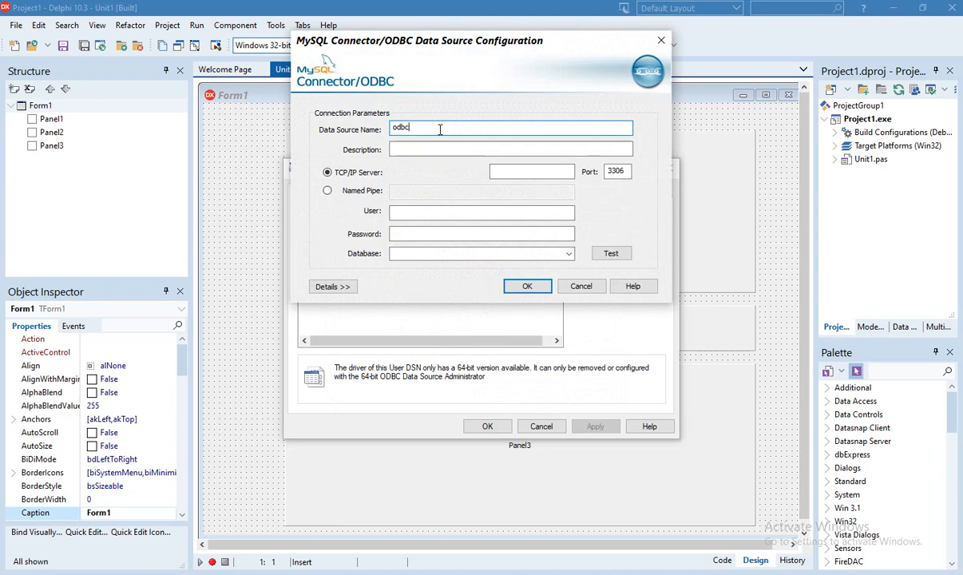
{"action": "type", "text": "8"}
{"action": "key", "text": "BackSpace"}
{"action": "type", "text": "_8"}
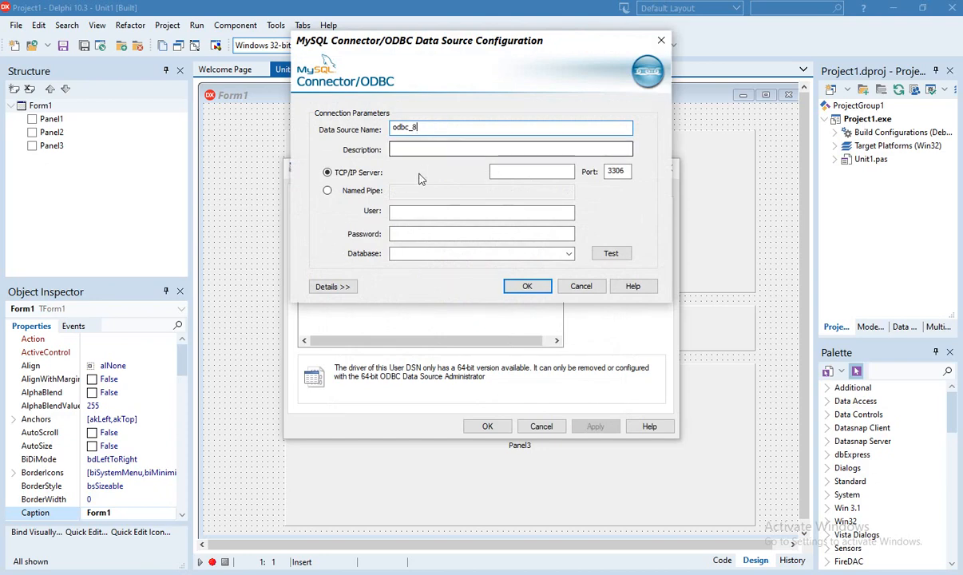
{"action": "left_click", "coordinate": [514, 172]}
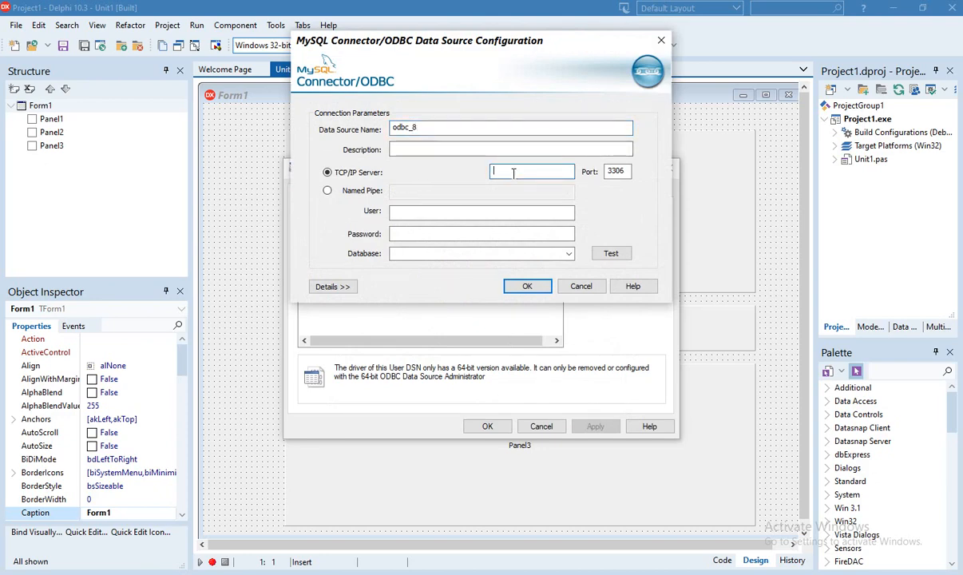
{"action": "type", "text": "localho"}
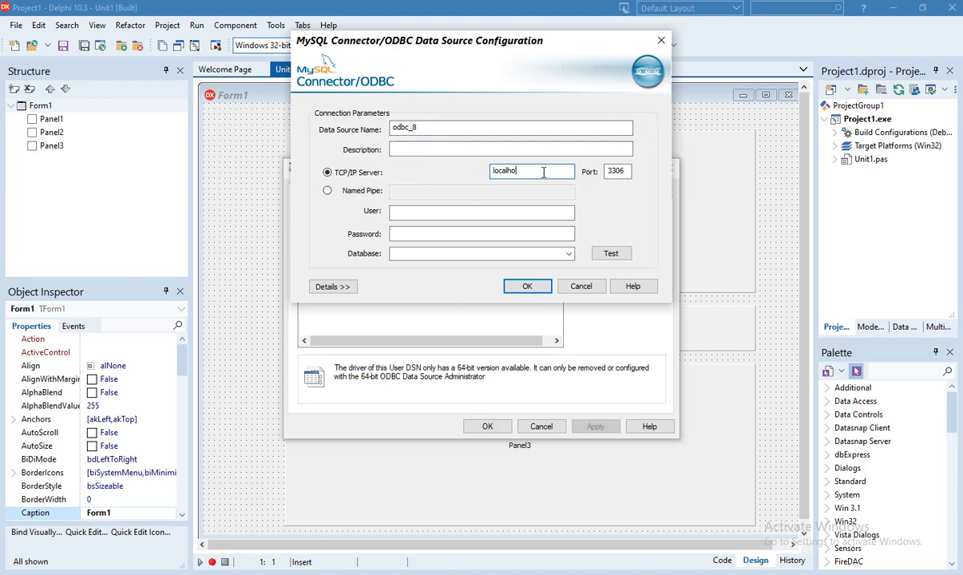
{"action": "type", "text": "st"}
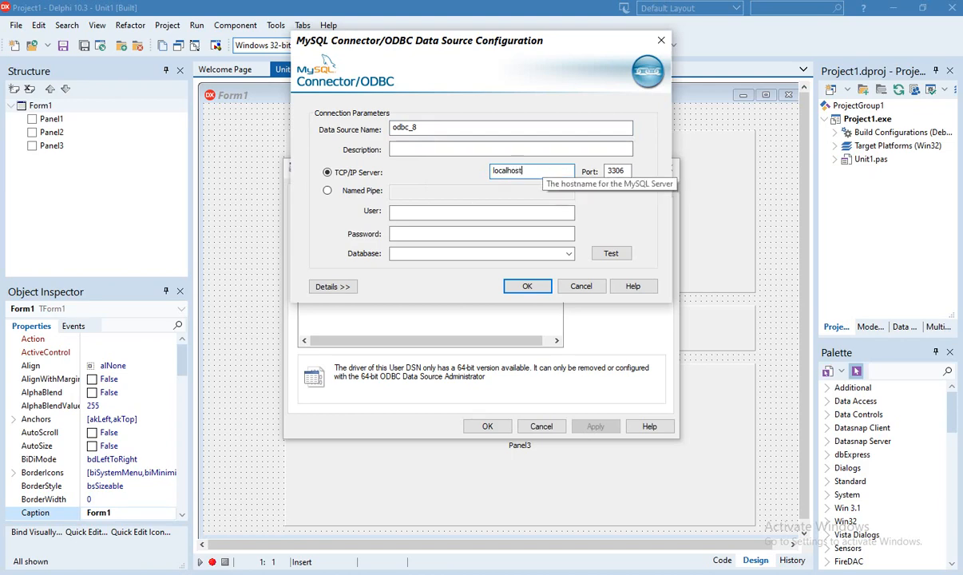
Change the port to 3307, enter user root, and select database test
{"action": "left_click", "coordinate": [625, 172]}
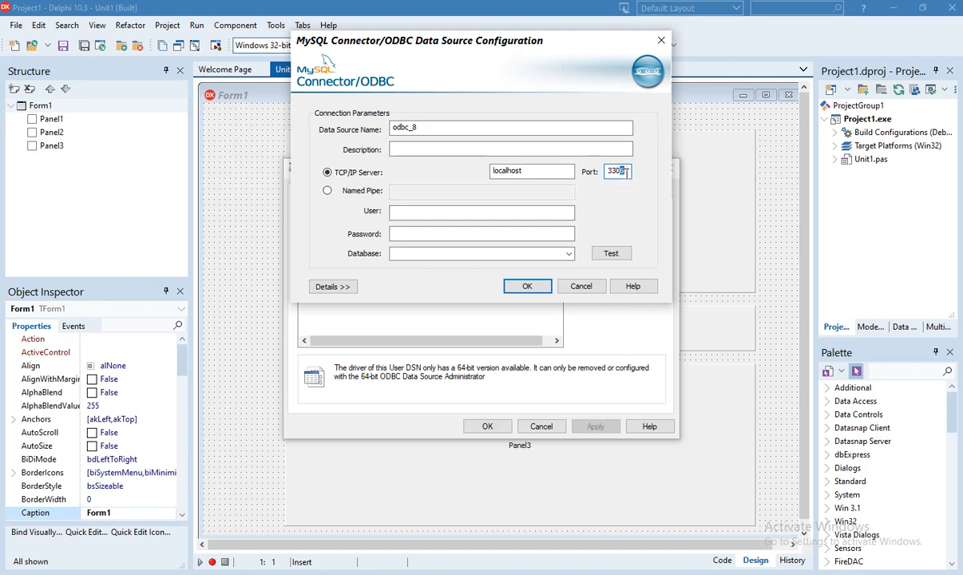
{"action": "left_click_drag", "start_coordinate": [620, 173], "coordinate": [639, 179]}
{"action": "type", "text": "7"}
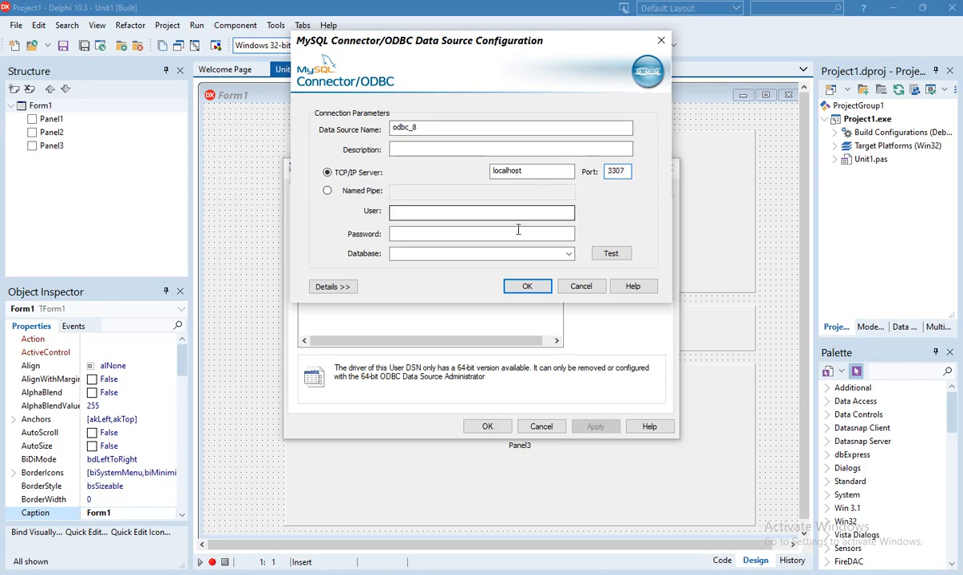
{"action": "left_click", "coordinate": [437, 212]}
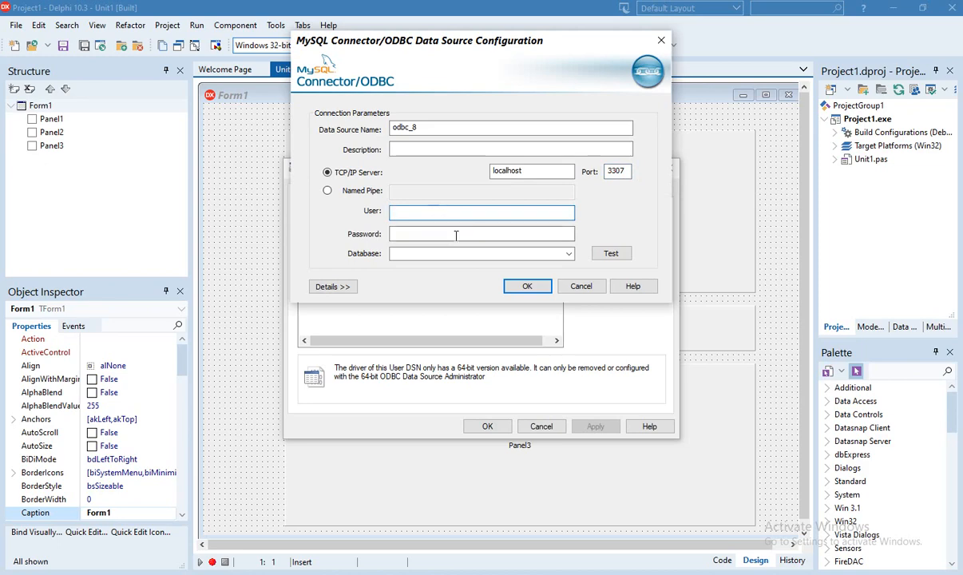
{"action": "type", "text": "root"}
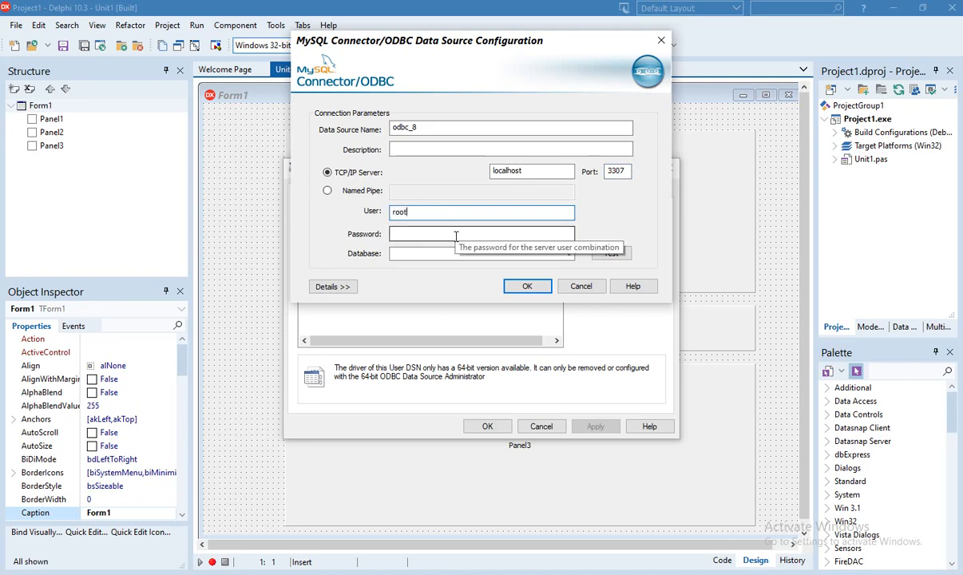
{"action": "left_click", "coordinate": [456, 234]}
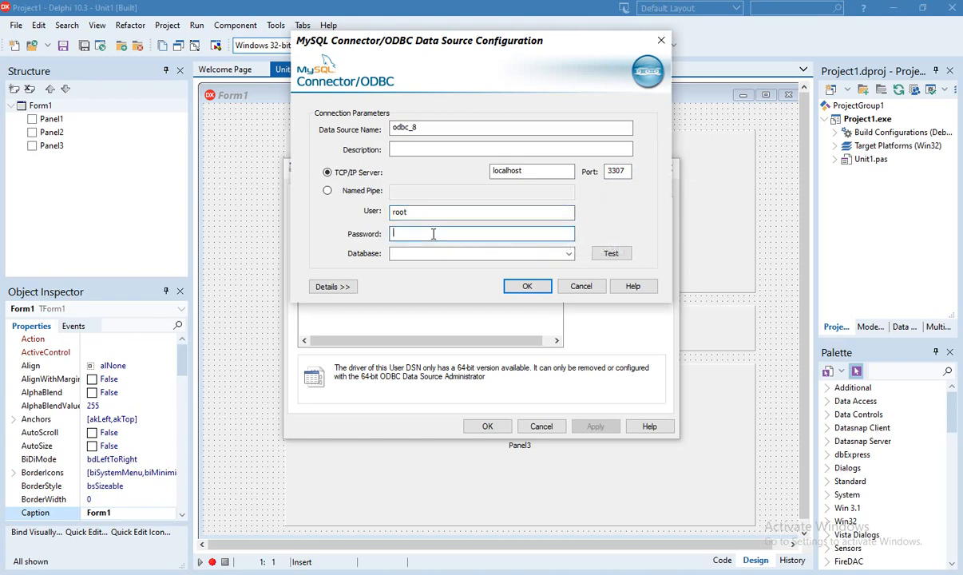
{"action": "left_click", "coordinate": [470, 252]}
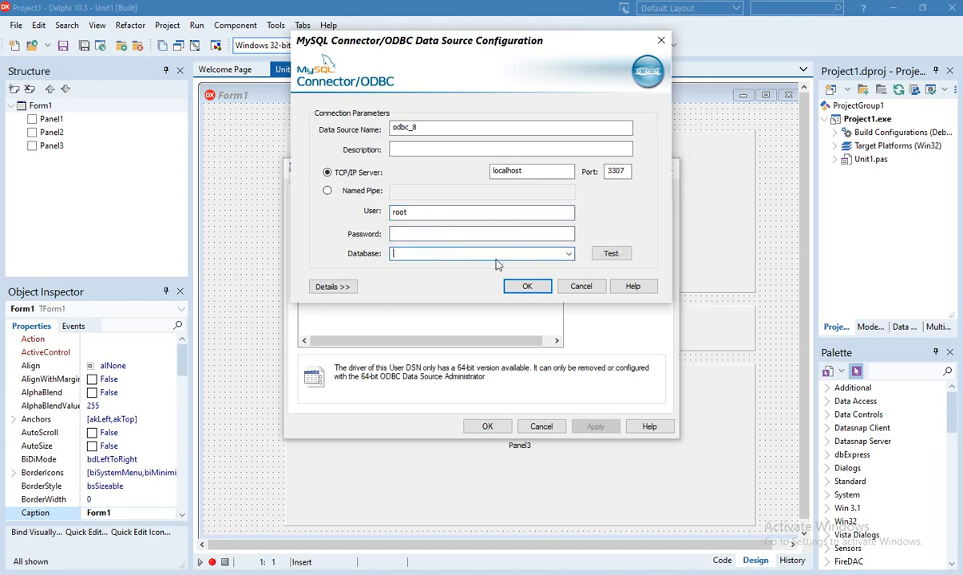
{"action": "left_click", "coordinate": [569, 254]}
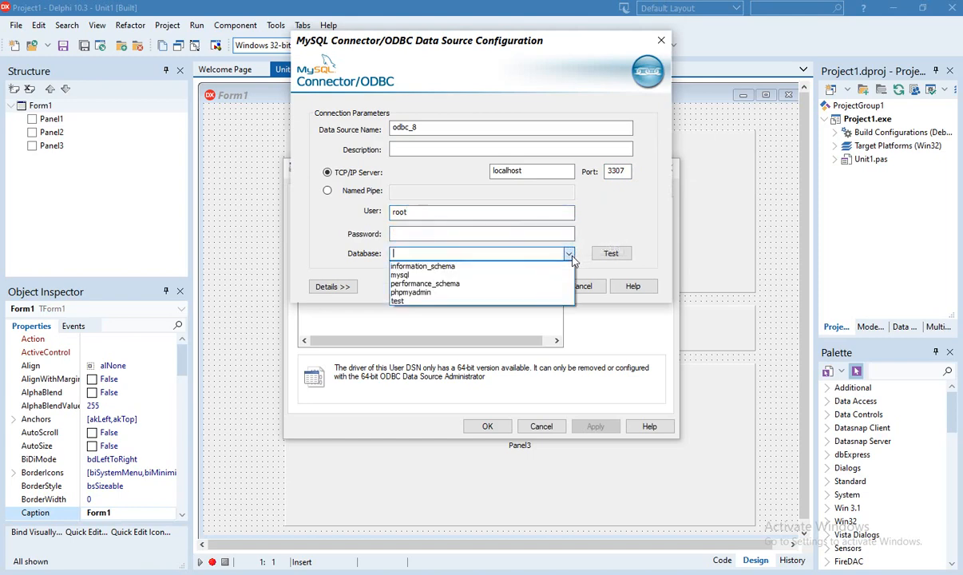
{"action": "left_click", "coordinate": [480, 302]}
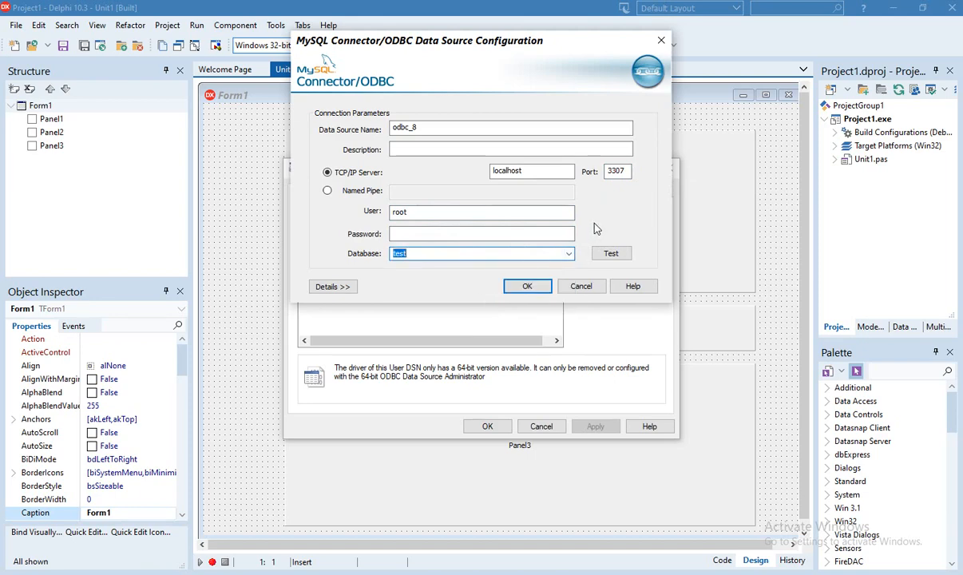
{"action": "left_click", "coordinate": [660, 573]}
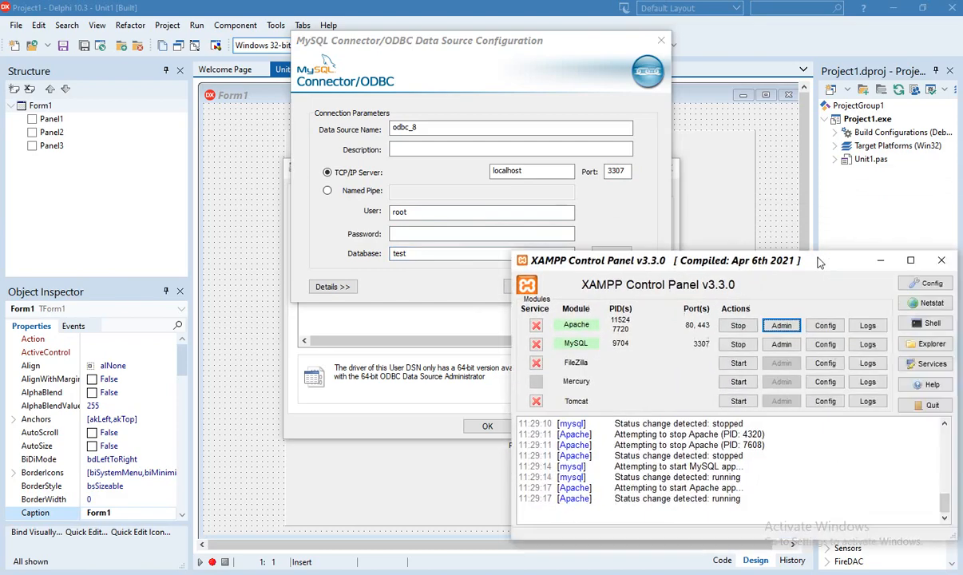
{"action": "left_click_drag", "start_coordinate": [821, 255], "coordinate": [786, 286]}
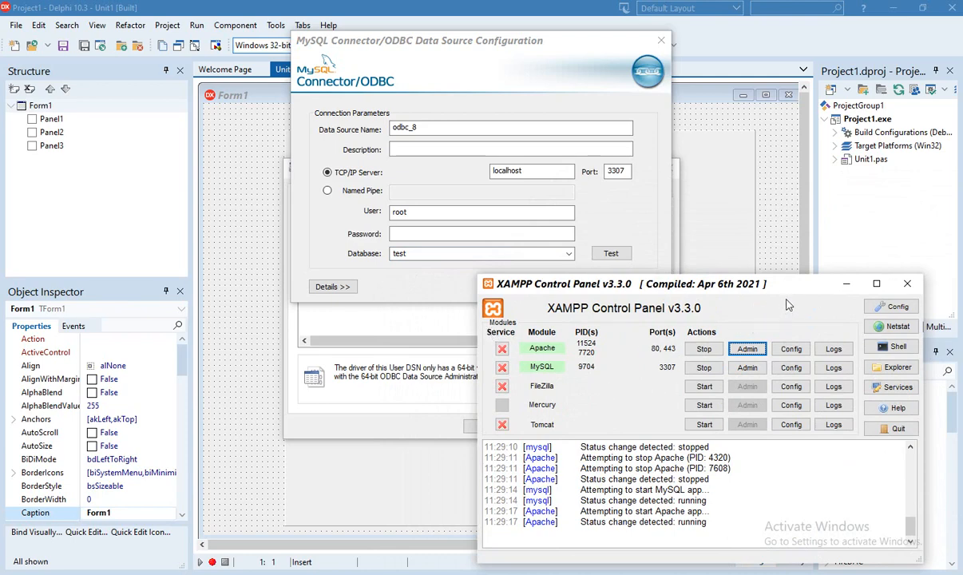
{"action": "left_click", "coordinate": [847, 284]}
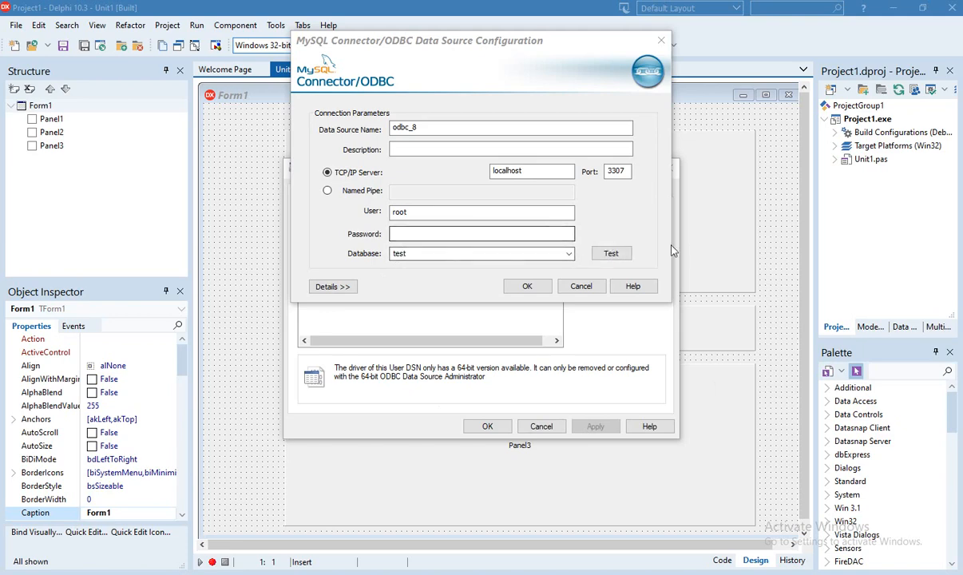
Test the odbc_8 connection successfully, then save and confirm the data source settings
{"action": "left_click", "coordinate": [611, 253]}
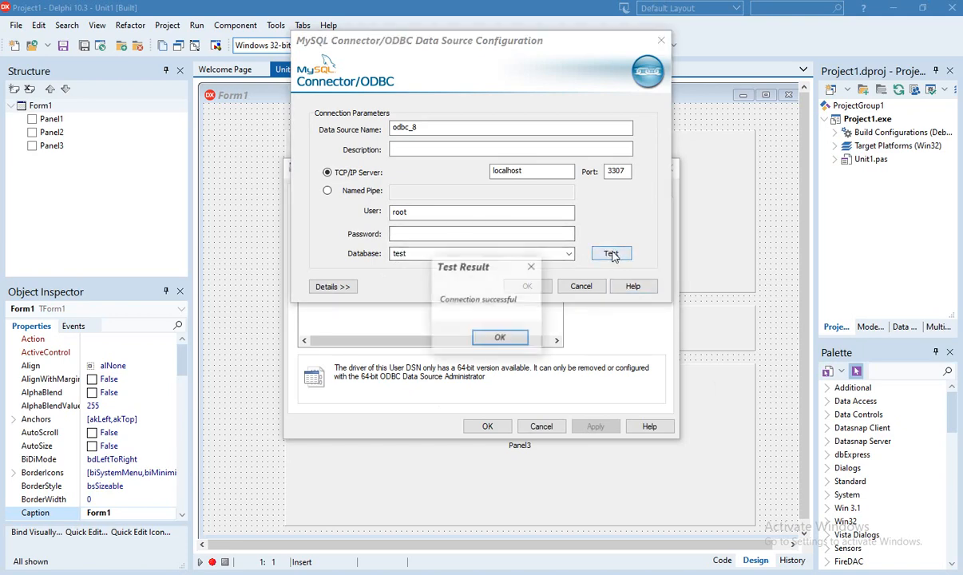
{"action": "left_click", "coordinate": [500, 339]}
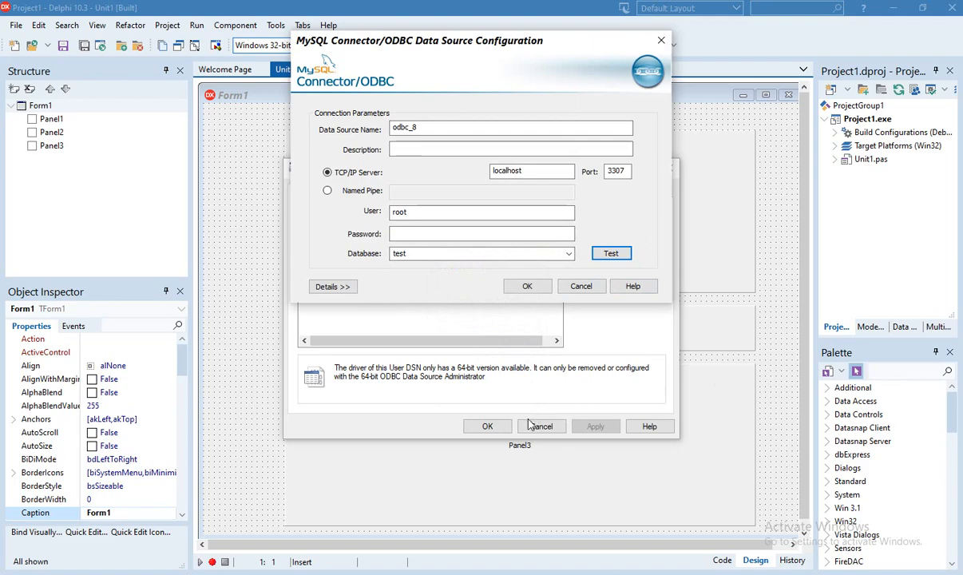
{"action": "left_click", "coordinate": [494, 427]}
{"action": "left_click", "coordinate": [529, 291]}
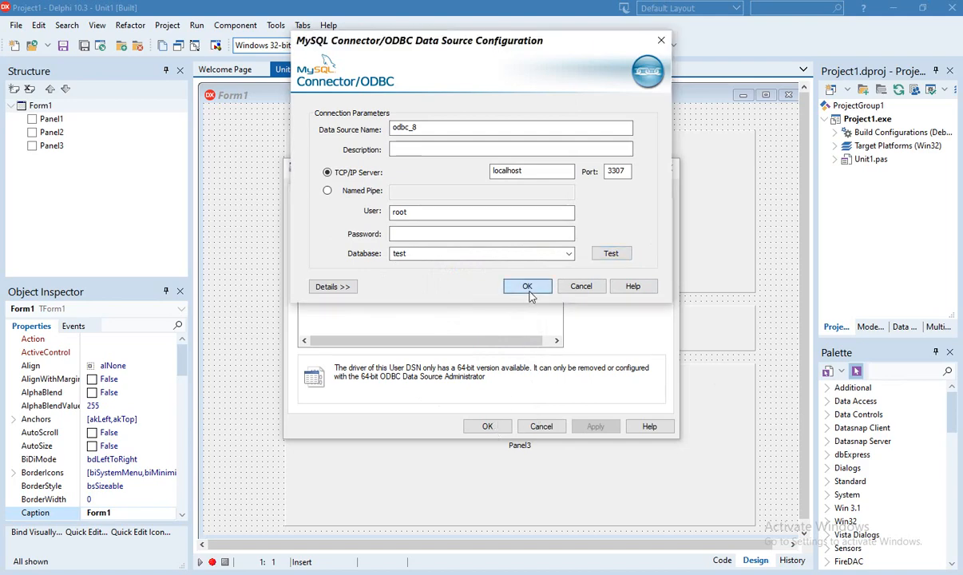
Close the ODBC administrator and drop a TADOConnection at Form1's top-left edge
{"action": "left_click", "coordinate": [489, 425]}
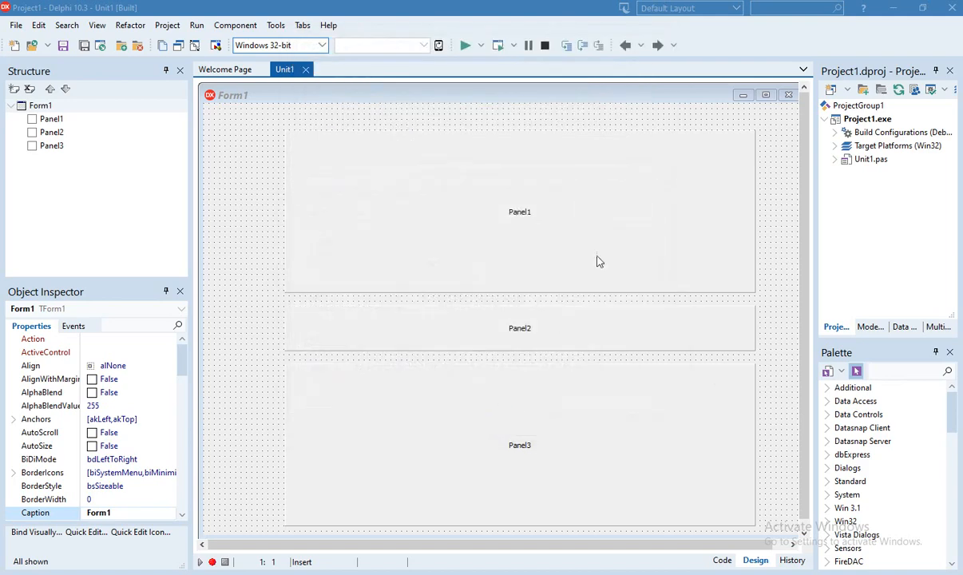
{"action": "left_click", "coordinate": [603, 220]}
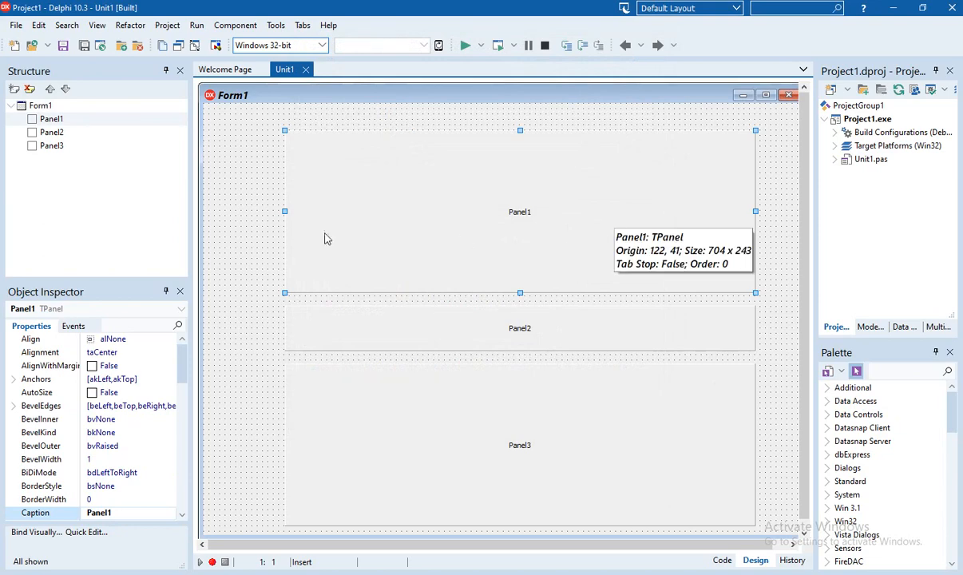
{"action": "left_click", "coordinate": [236, 193]}
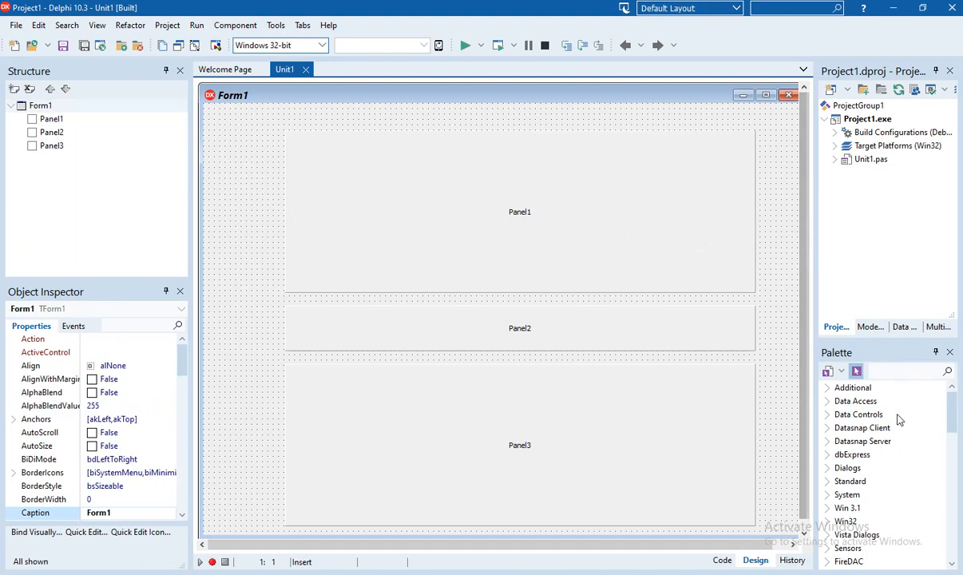
{"action": "left_click", "coordinate": [909, 380]}
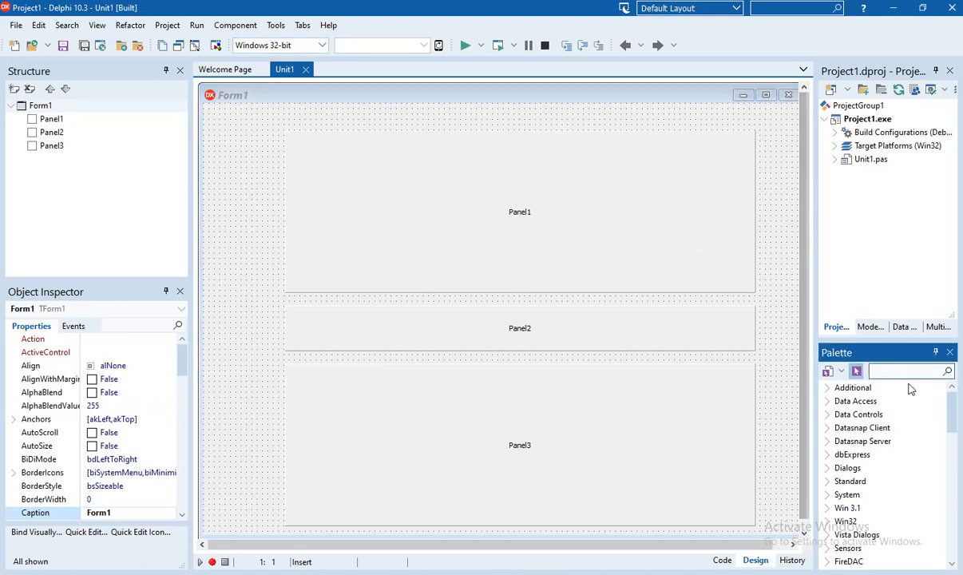
{"action": "type", "text": "ad"}
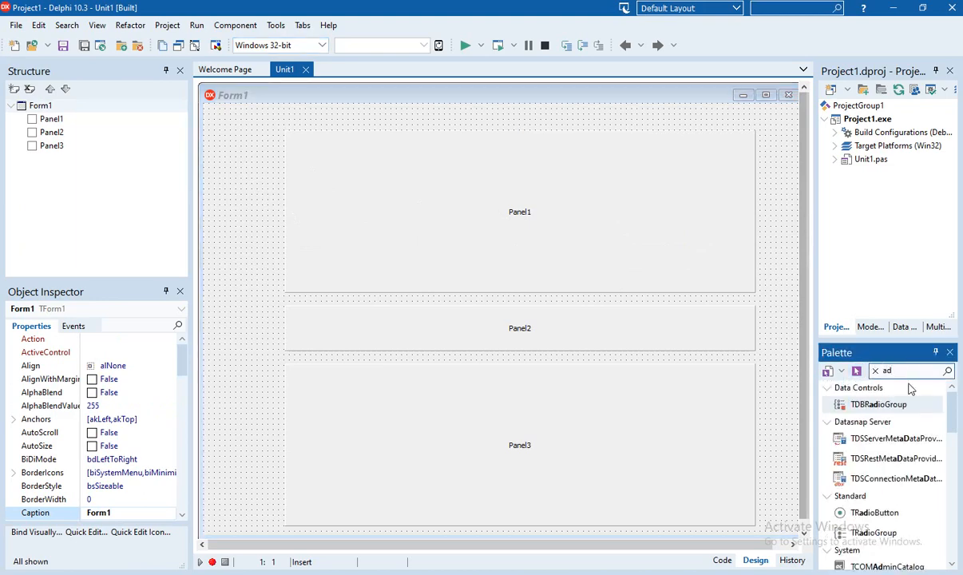
{"action": "type", "text": "o"}
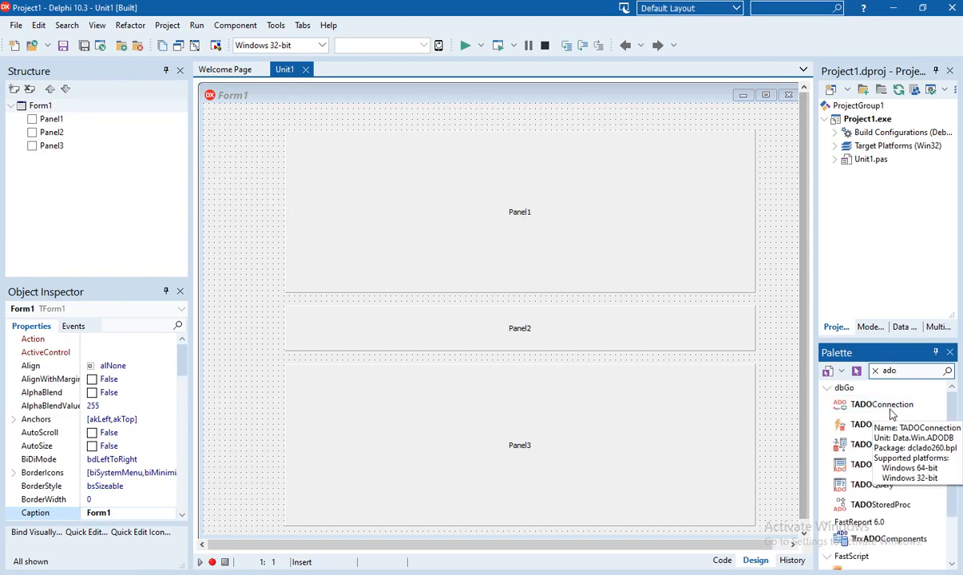
{"action": "left_click", "coordinate": [887, 405]}
{"action": "left_click", "coordinate": [228, 134]}
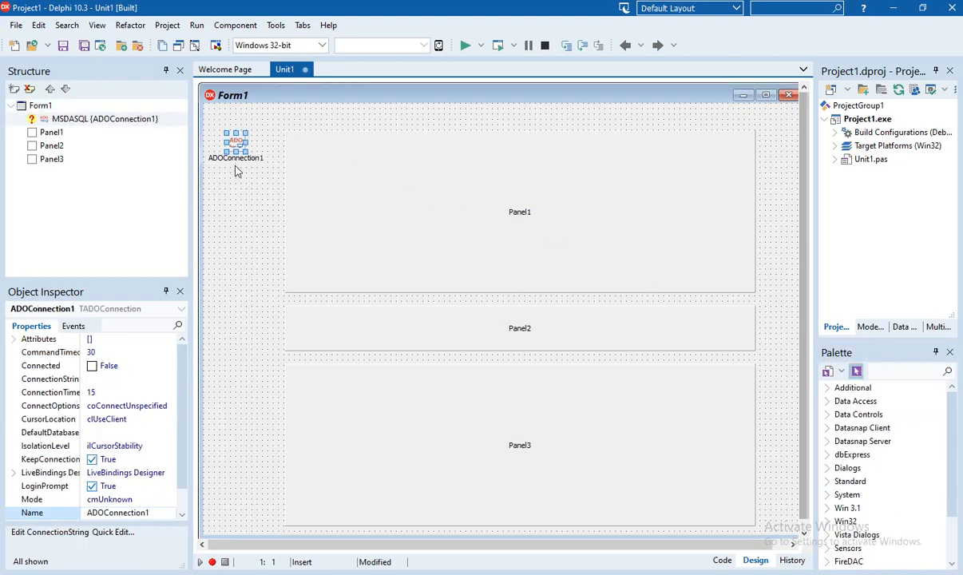
{"action": "left_click", "coordinate": [232, 176]}
{"action": "left_click", "coordinate": [225, 149]}
Add a TADOTable and a TDataSource below ADOConnection1 on Form1
{"action": "left_click", "coordinate": [878, 370]}
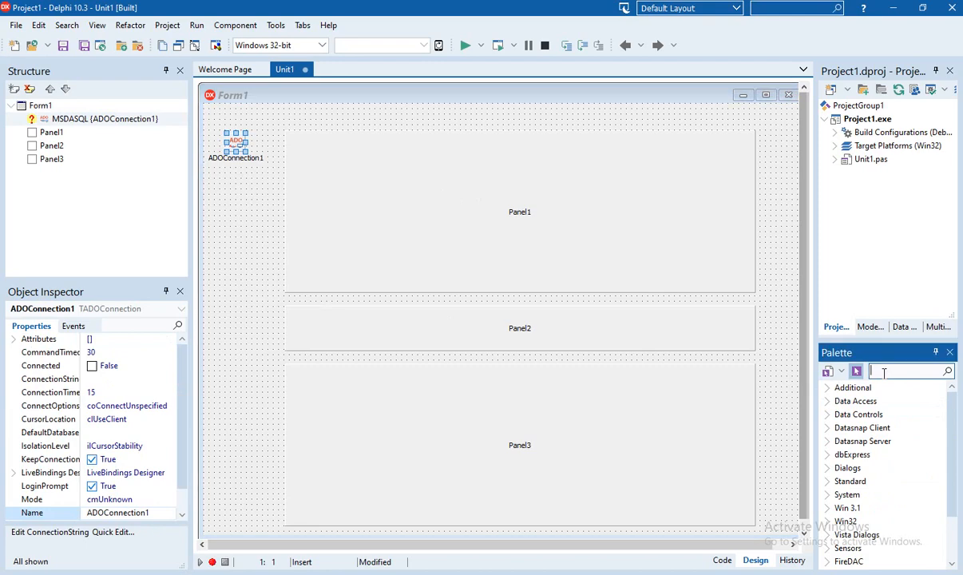
{"action": "type", "text": "ado"}
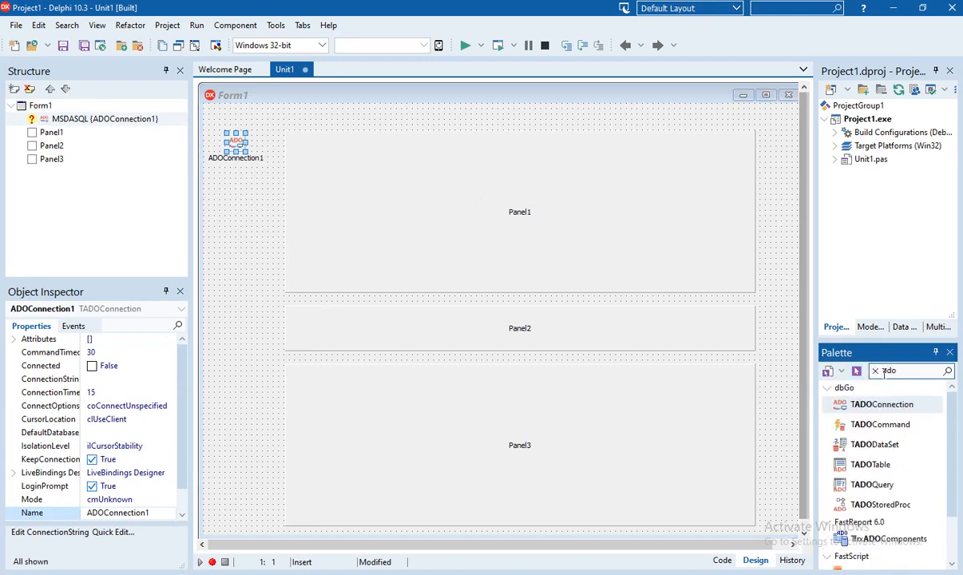
{"action": "type", "text": "t"}
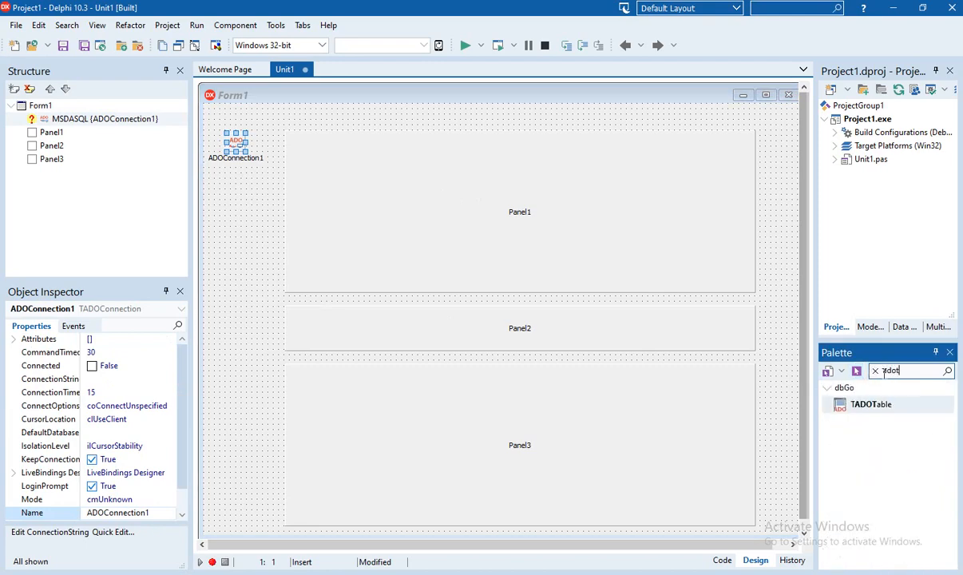
{"action": "left_click", "coordinate": [876, 409]}
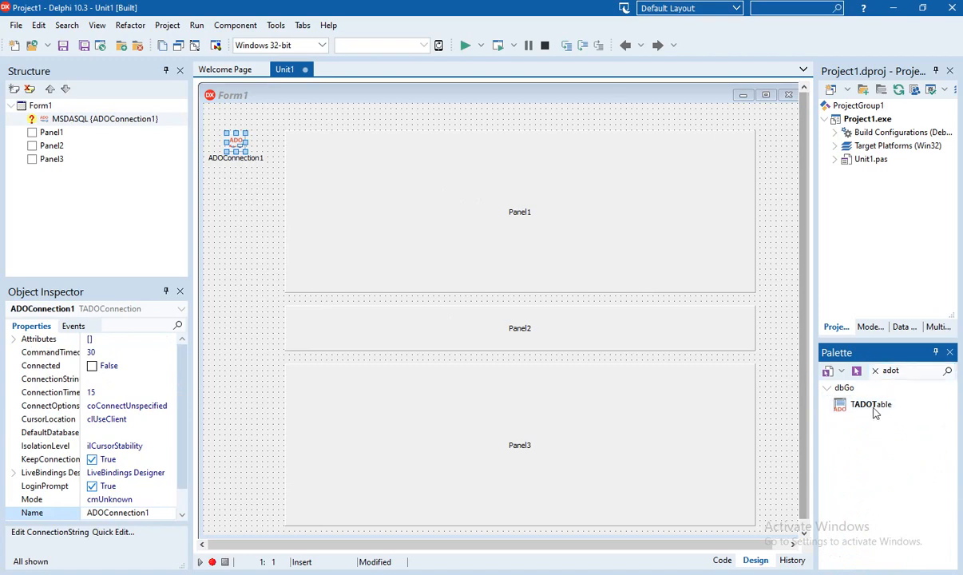
{"action": "left_click", "coordinate": [226, 206]}
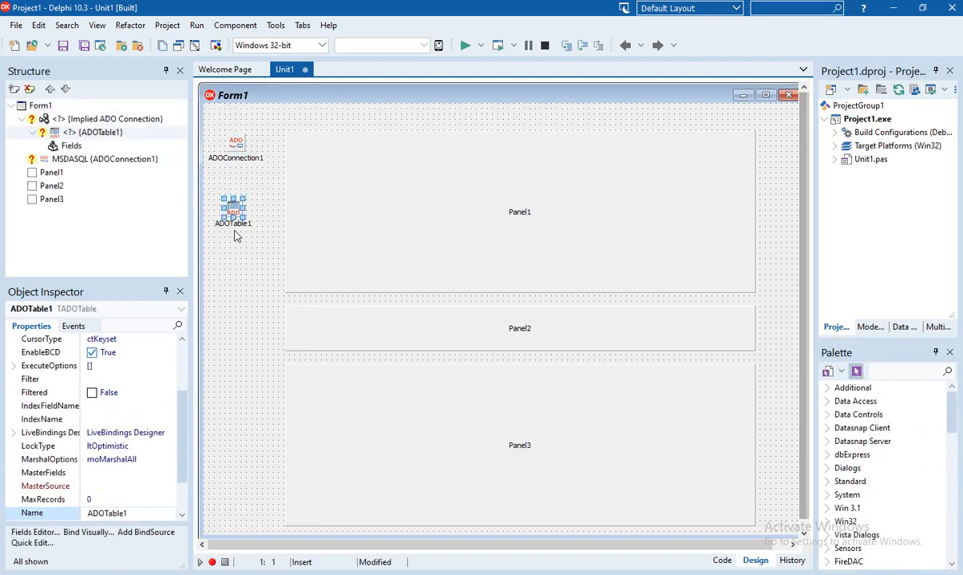
{"action": "left_click", "coordinate": [879, 371]}
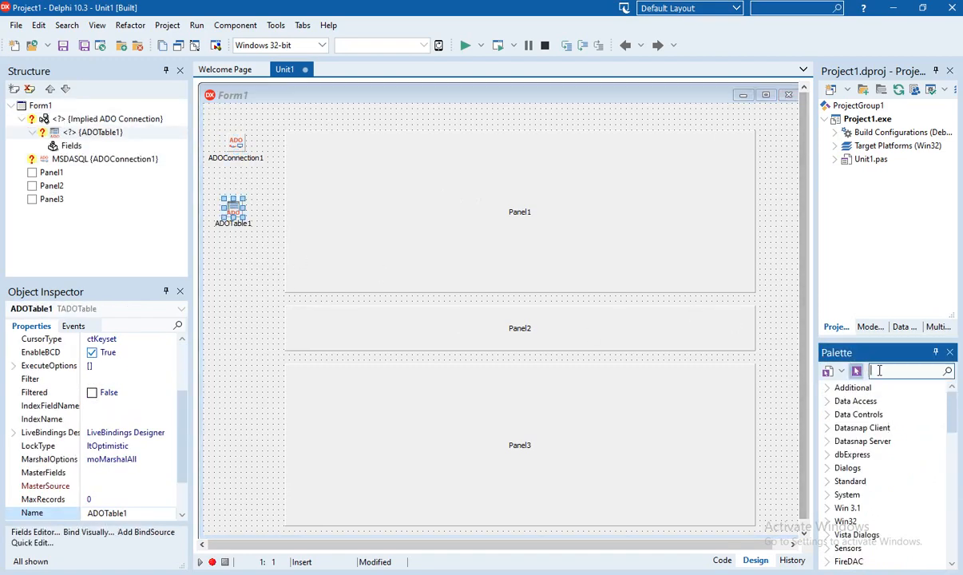
{"action": "type", "text": "da"}
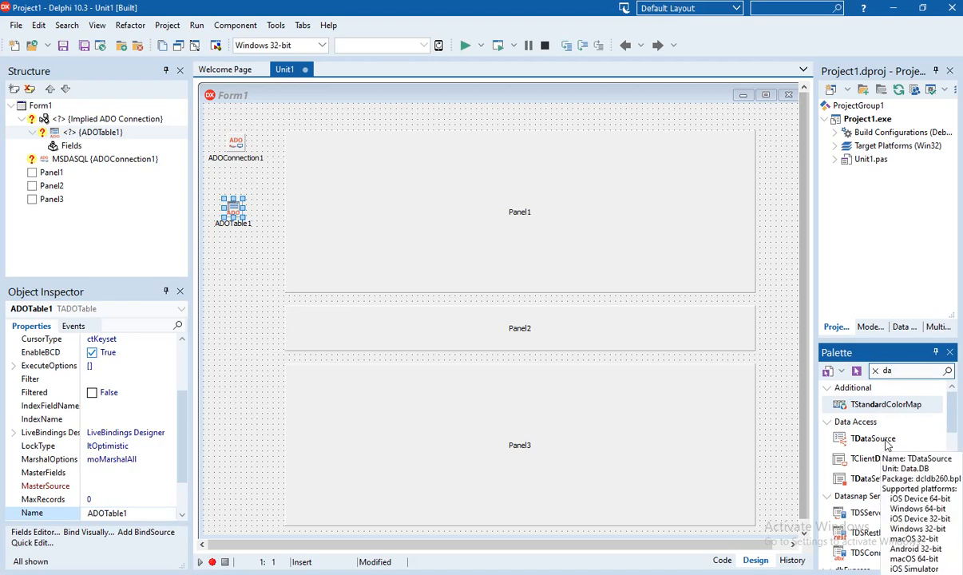
{"action": "left_click", "coordinate": [887, 439]}
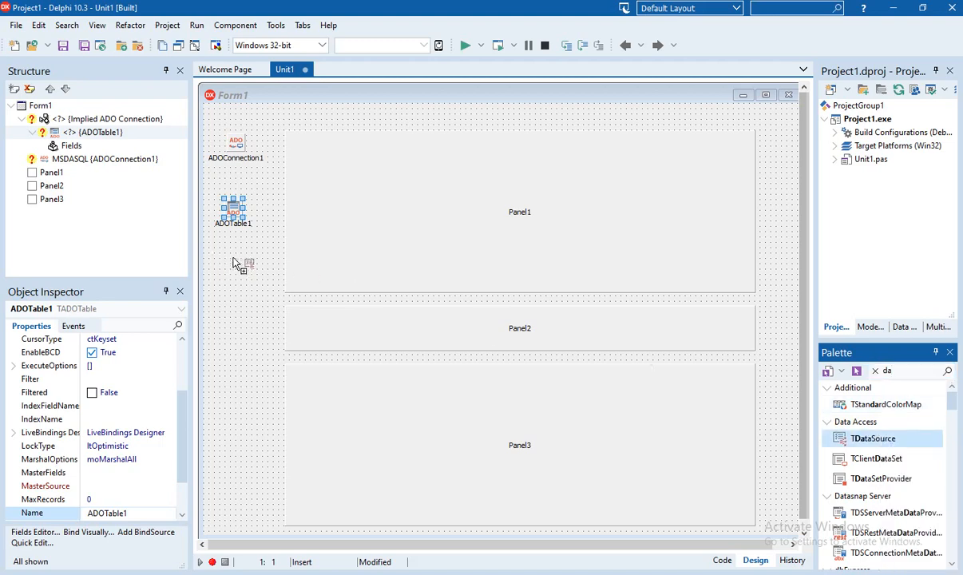
{"action": "left_click", "coordinate": [222, 257]}
Stack ADOTable1 and DataSource1 in a tight column under ADOConnection1
{"action": "left_click_drag", "start_coordinate": [233, 210], "coordinate": [237, 192]}
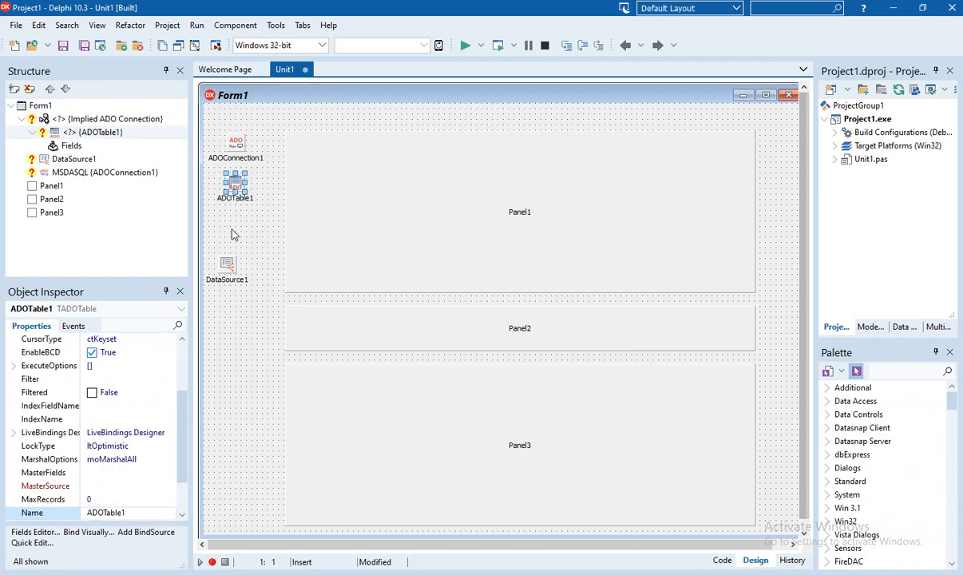
{"action": "left_click_drag", "start_coordinate": [221, 260], "coordinate": [231, 251]}
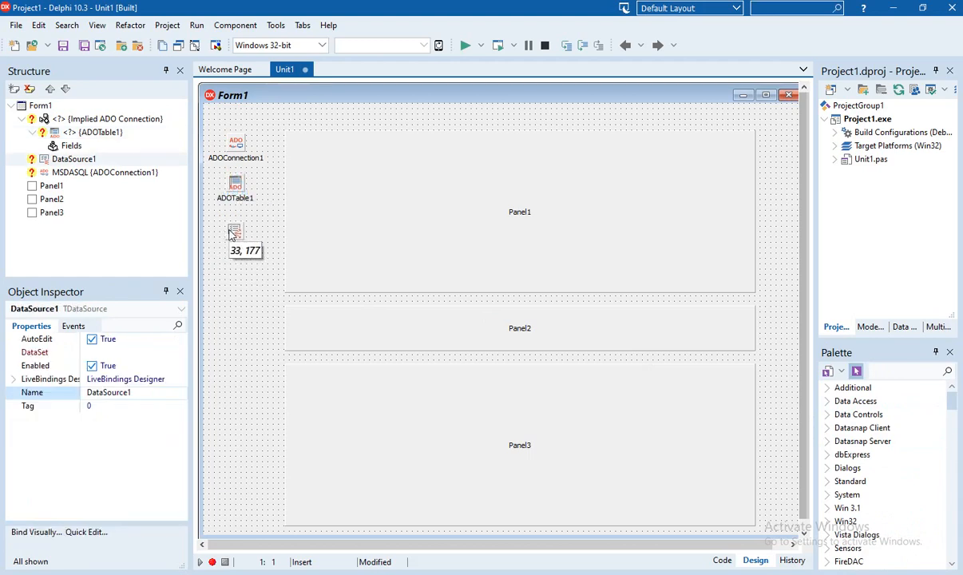
{"action": "left_click_drag", "start_coordinate": [230, 232], "coordinate": [230, 234]}
{"action": "left_click", "coordinate": [230, 277]}
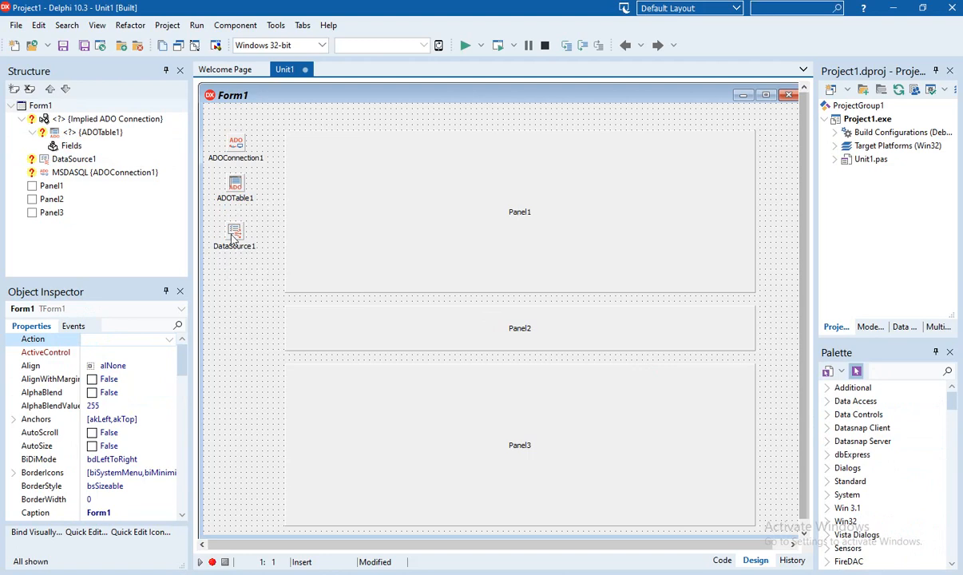
{"action": "left_click_drag", "start_coordinate": [222, 227], "coordinate": [223, 221]}
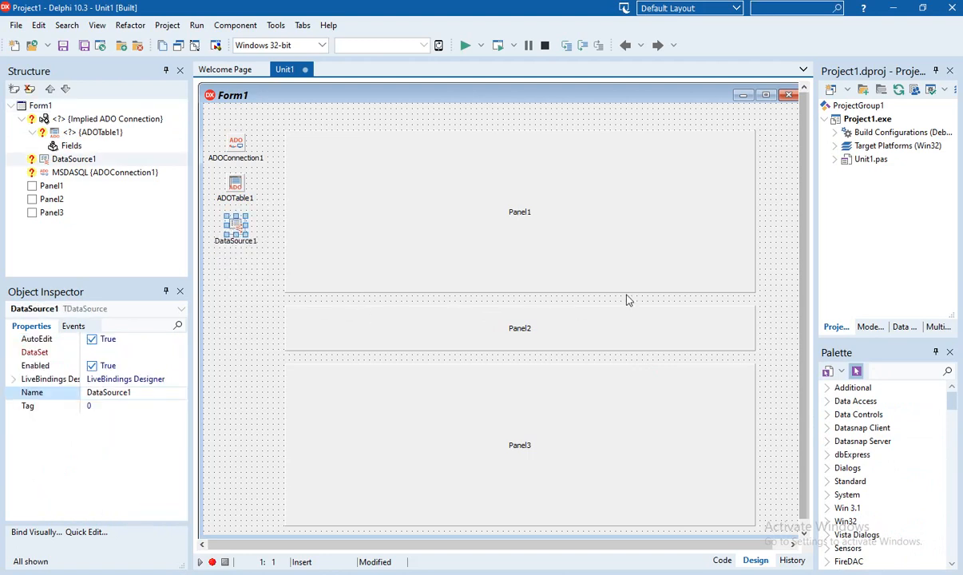
Place a TDBGrid at Panel1's upper left, widened to 641 pixels and made taller
{"action": "left_click", "coordinate": [873, 373]}
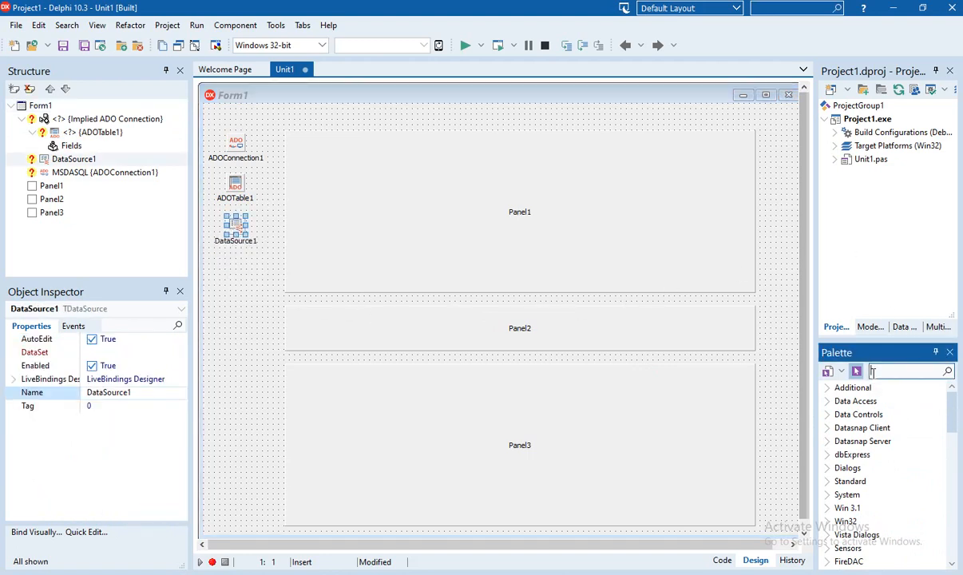
{"action": "type", "text": "dbgrid"}
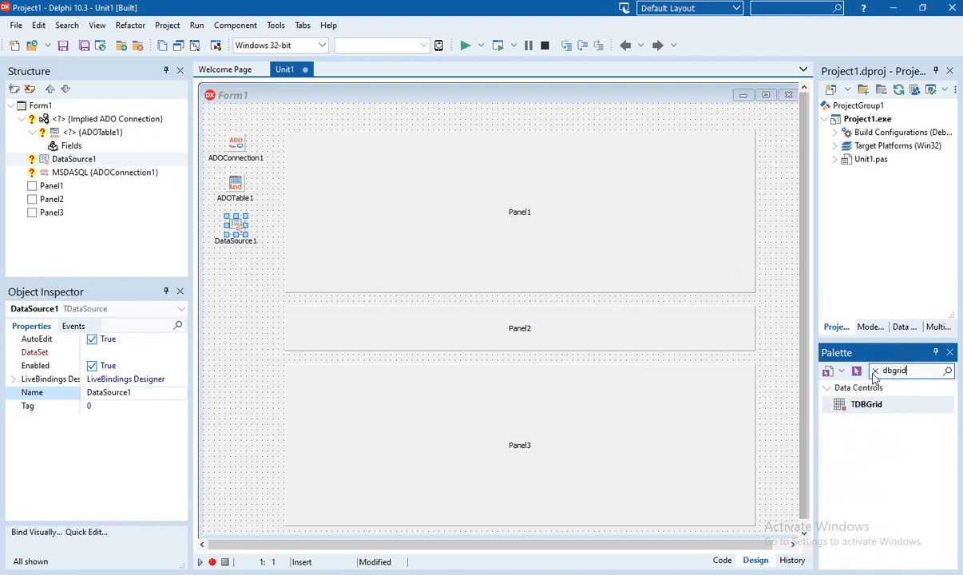
{"action": "left_click", "coordinate": [869, 406]}
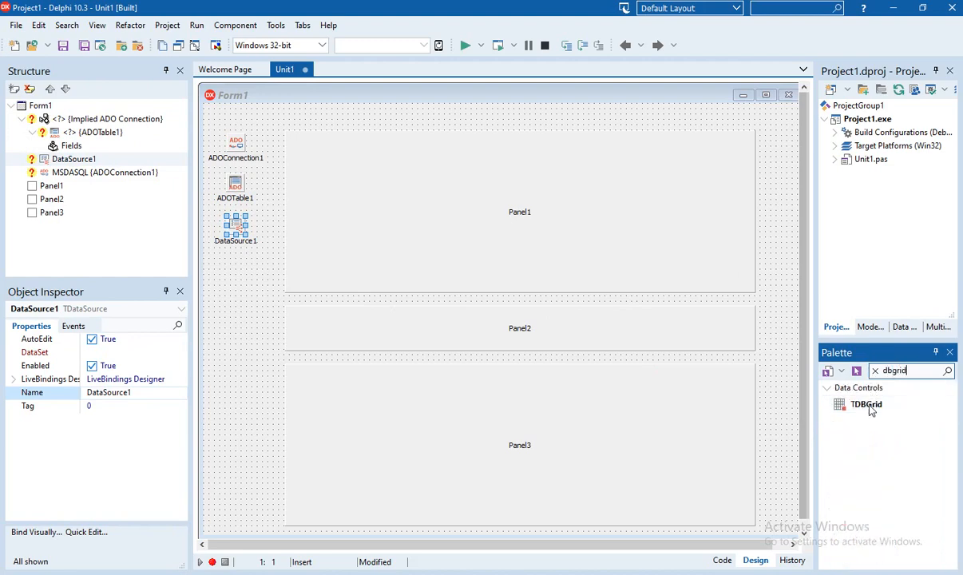
{"action": "left_click", "coordinate": [327, 152]}
{"action": "left_click_drag", "start_coordinate": [361, 176], "coordinate": [338, 168]}
{"action": "left_click_drag", "start_coordinate": [520, 183], "coordinate": [735, 200]}
{"action": "left_click_drag", "start_coordinate": [520, 221], "coordinate": [520, 240]}
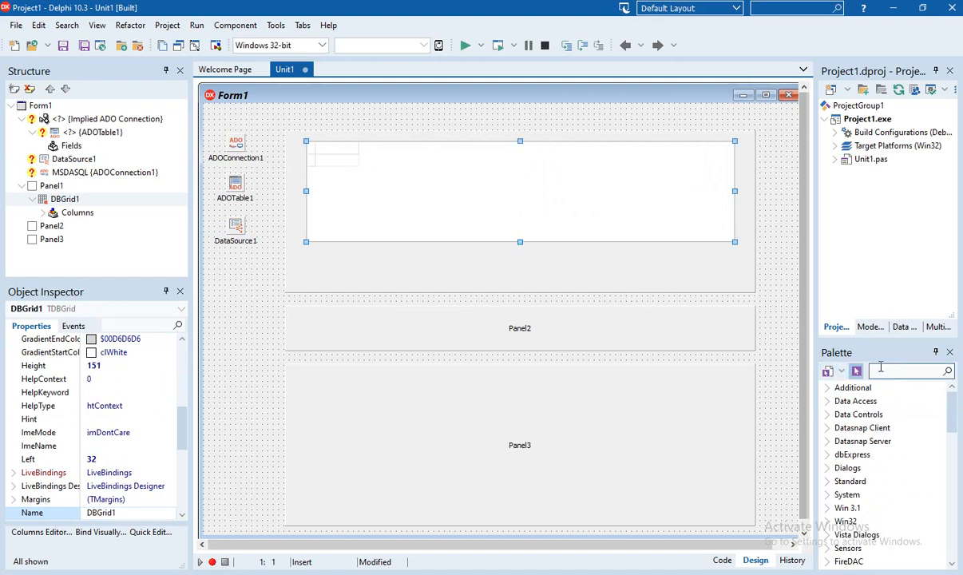
Add a TDBNavigator to Panel1, centred beneath the grid
{"action": "left_click", "coordinate": [881, 370]}
{"action": "type", "text": "t"}
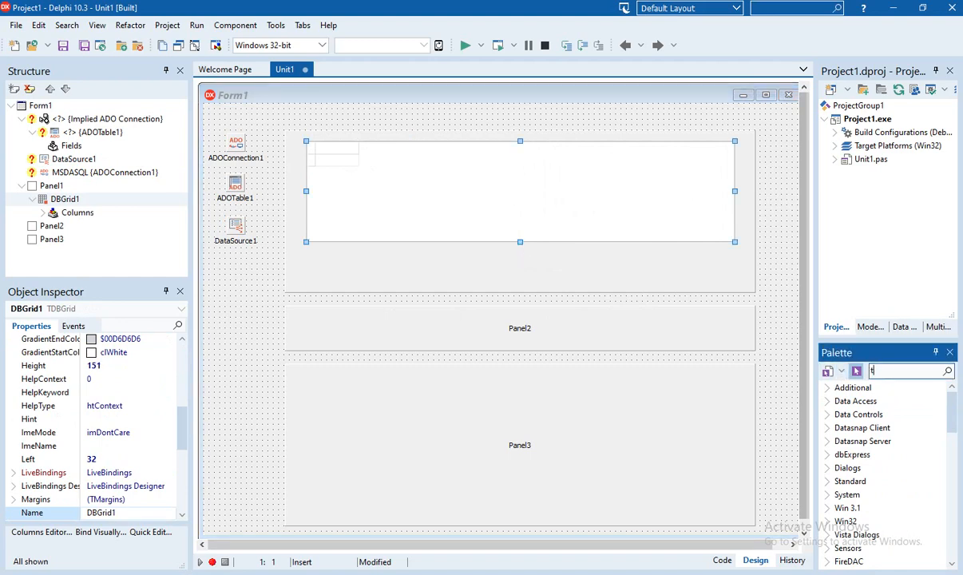
{"action": "type", "text": "na"}
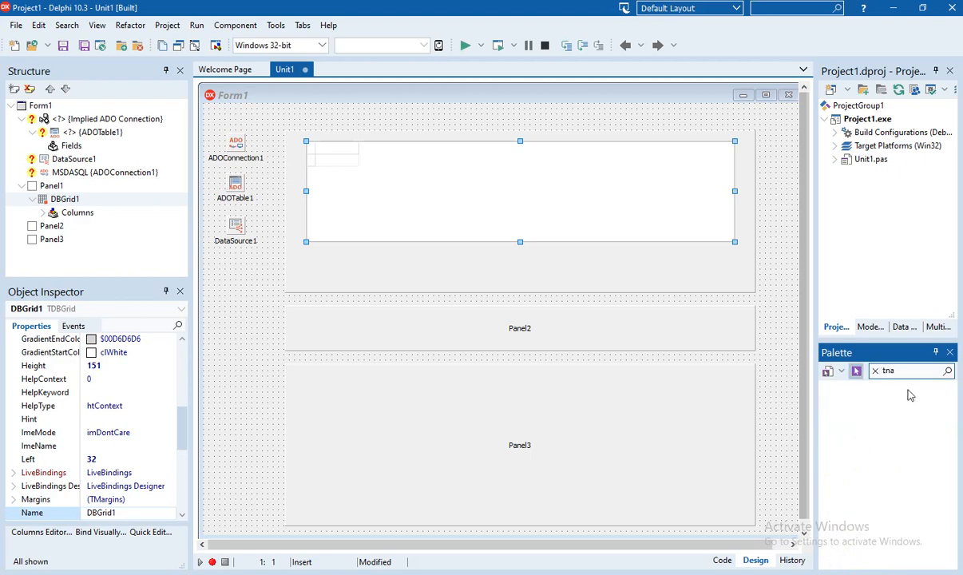
{"action": "left_click_drag", "start_coordinate": [903, 371], "coordinate": [873, 371]}
{"action": "type", "text": "nav"}
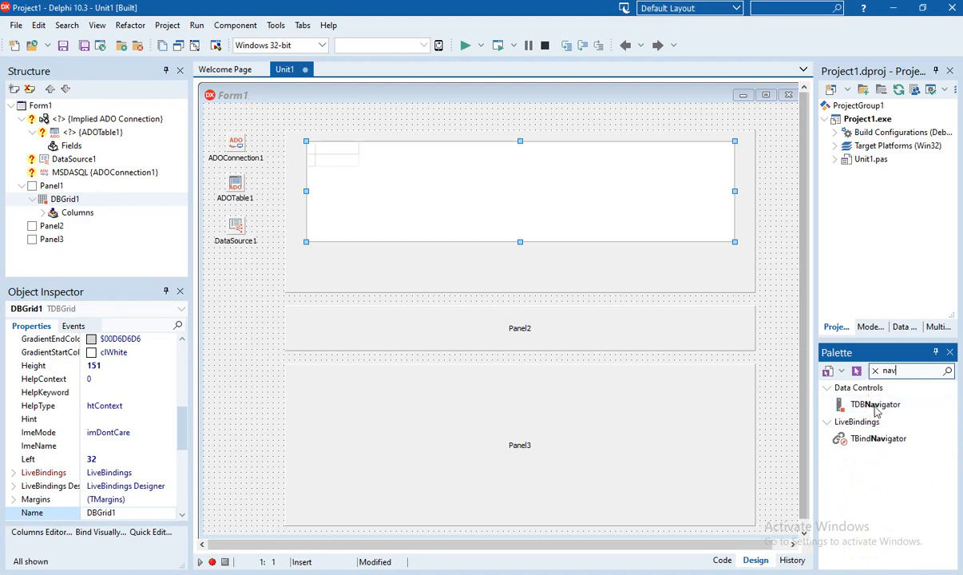
{"action": "left_click", "coordinate": [876, 406]}
{"action": "left_click", "coordinate": [351, 261]}
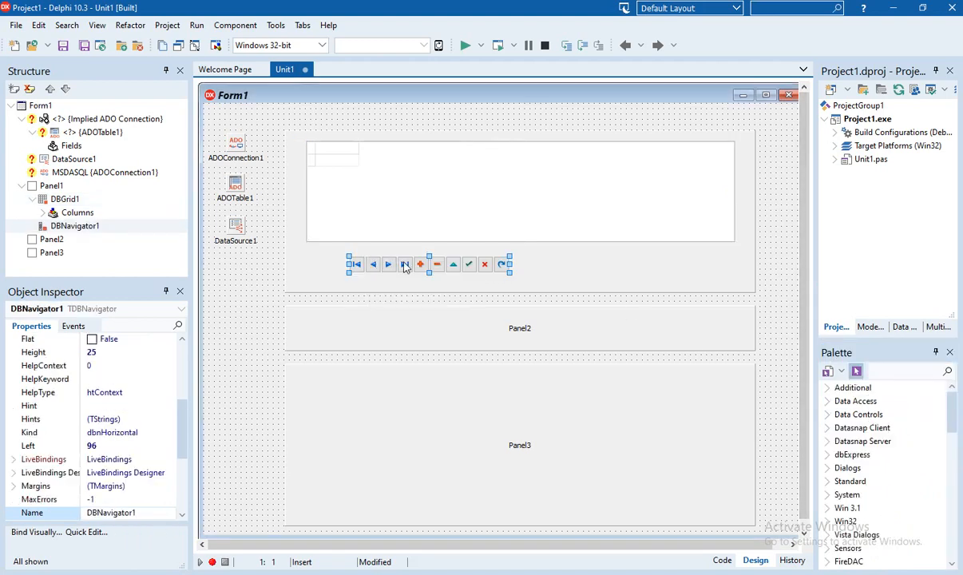
{"action": "left_click_drag", "start_coordinate": [405, 266], "coordinate": [496, 268]}
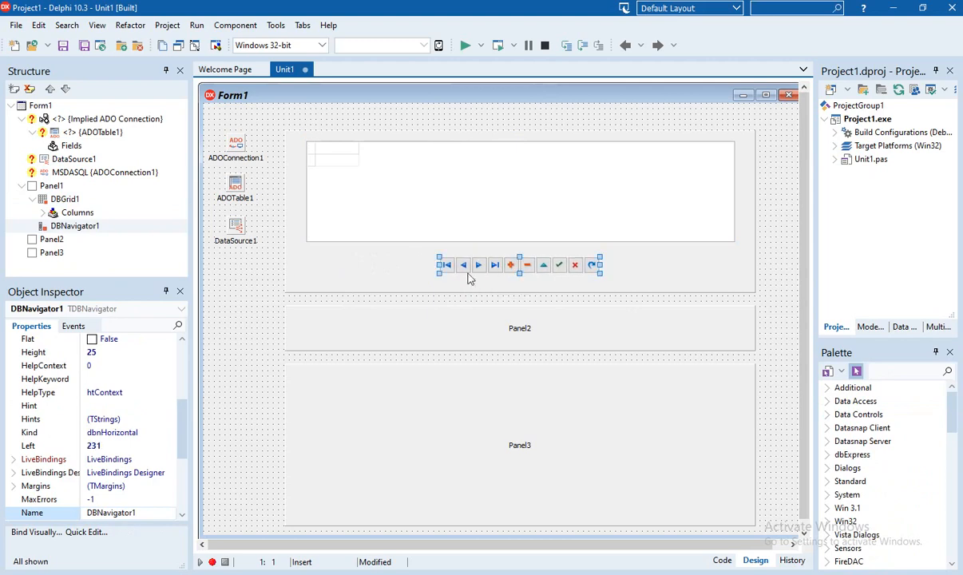
{"action": "left_click", "coordinate": [229, 296]}
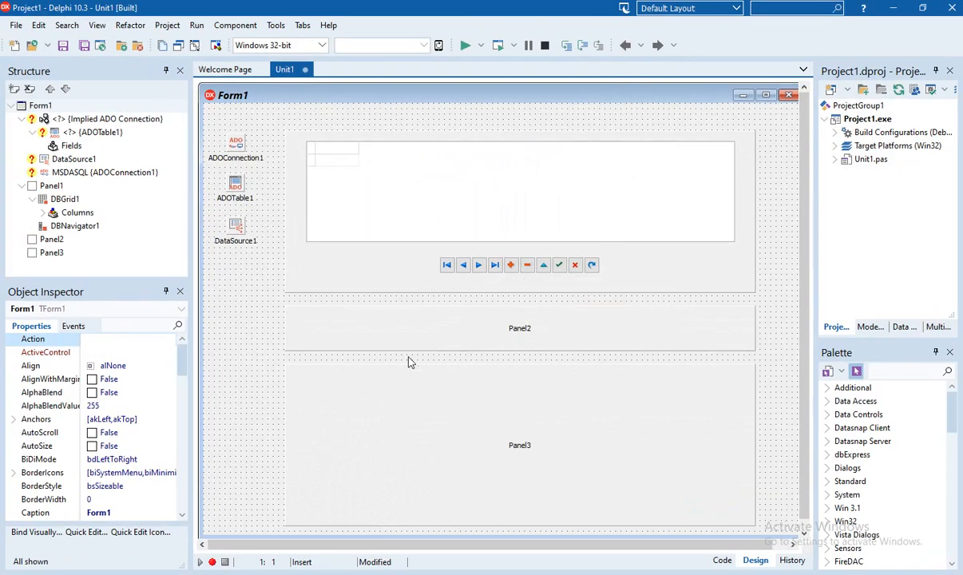
Select ADOConnection1 and choose its ConnectionString property in the Object Inspector
{"action": "left_click", "coordinate": [236, 152]}
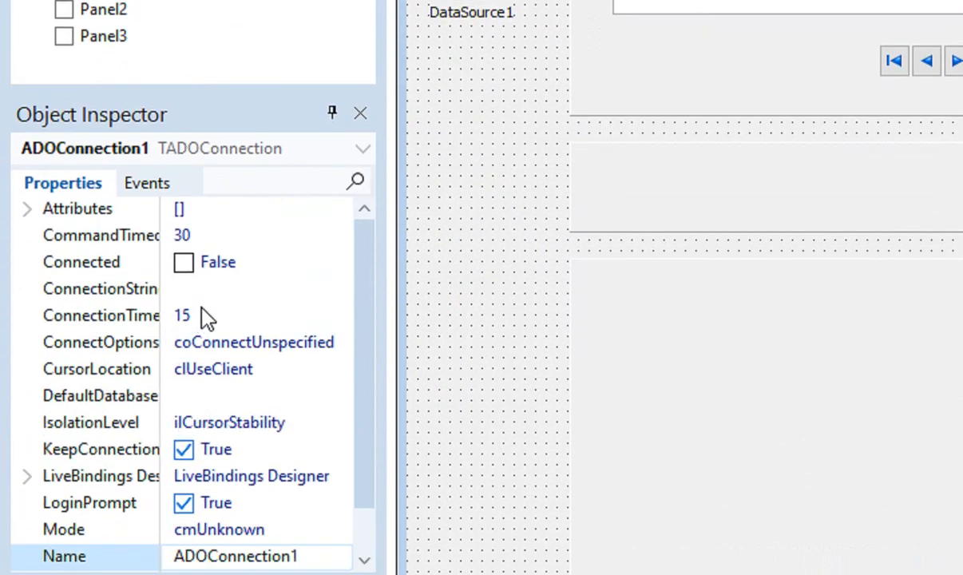
{"action": "left_click", "coordinate": [217, 290]}
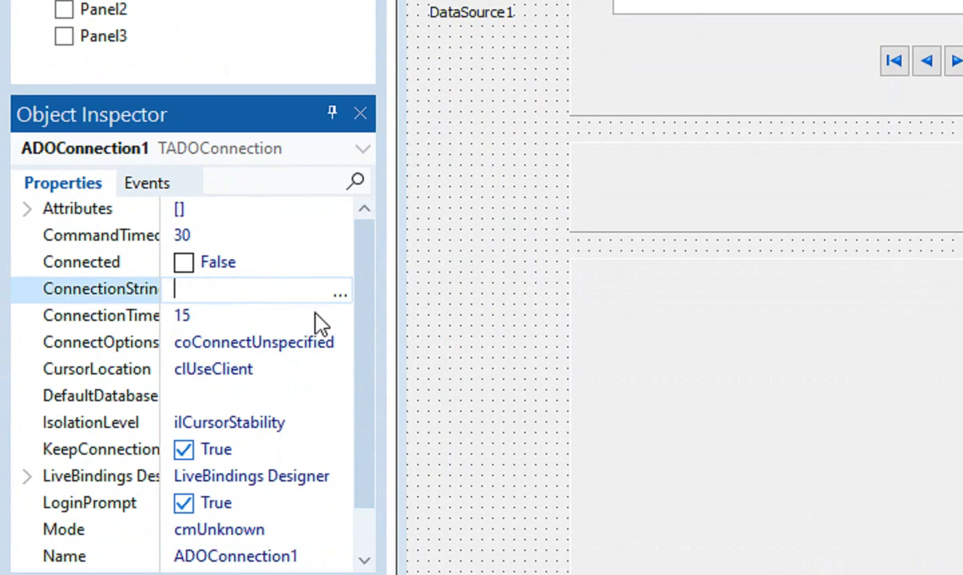
Build an OLE DB Provider for ODBC Drivers string for odbc_8, blank password, tested successfully
{"action": "left_click", "coordinate": [339, 297]}
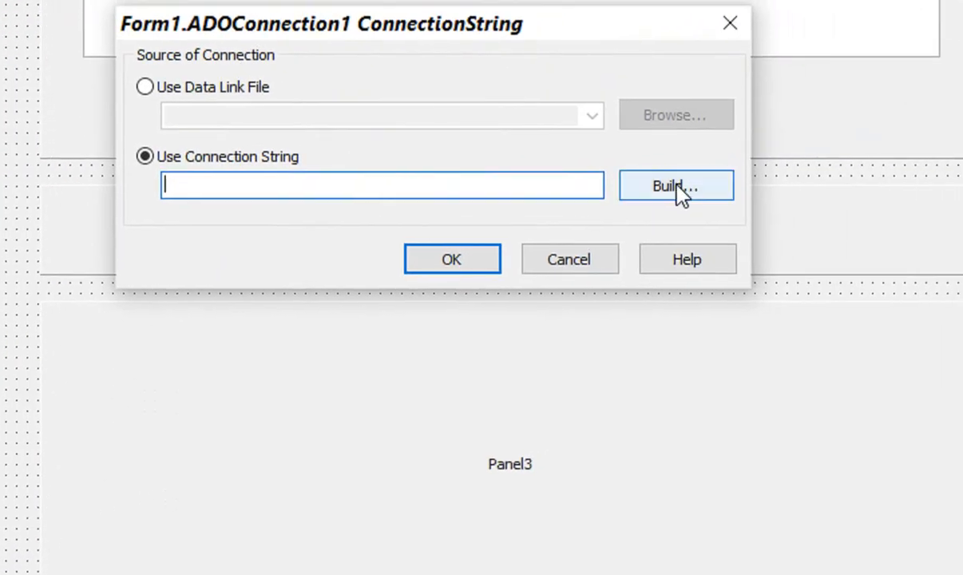
{"action": "left_click", "coordinate": [677, 184]}
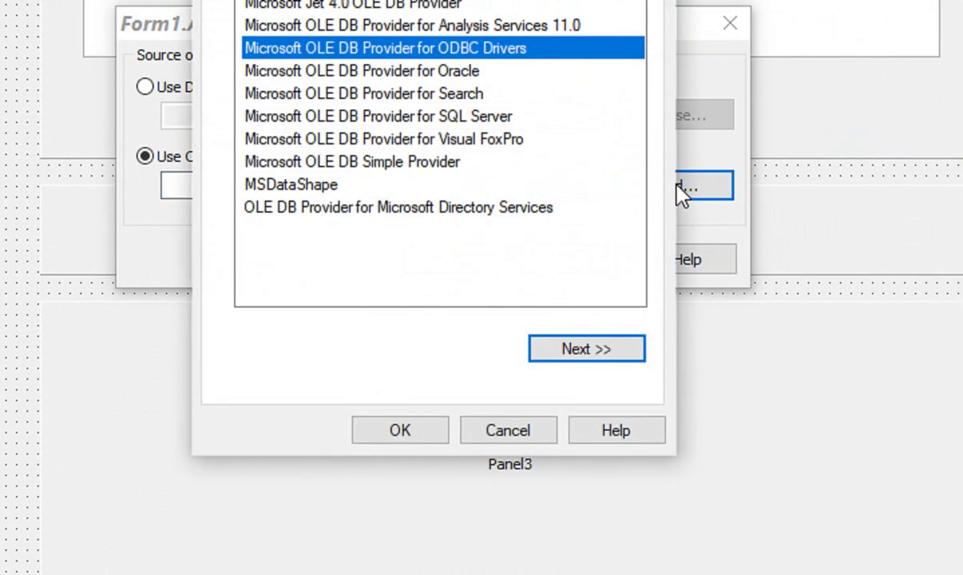
{"action": "left_click", "coordinate": [594, 355]}
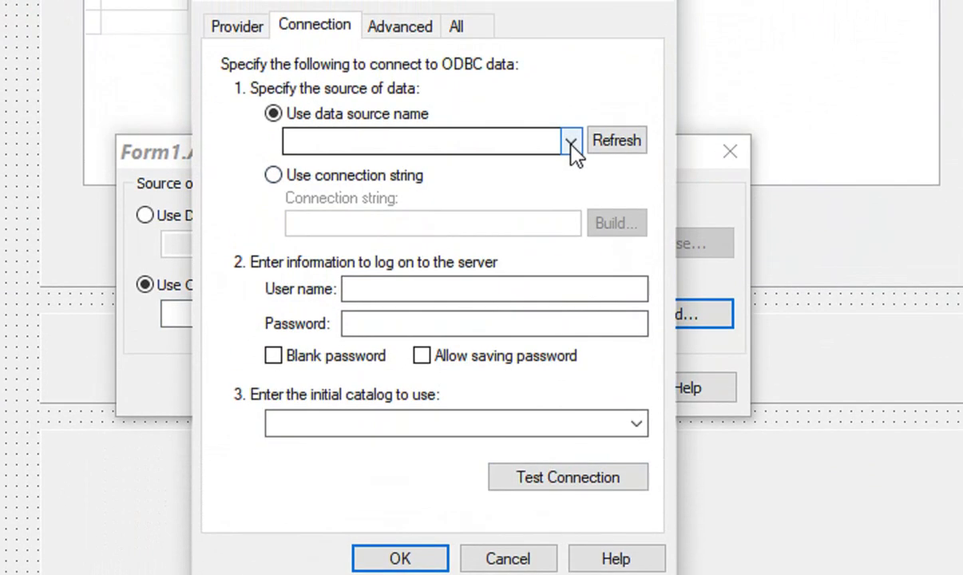
{"action": "left_click", "coordinate": [571, 144]}
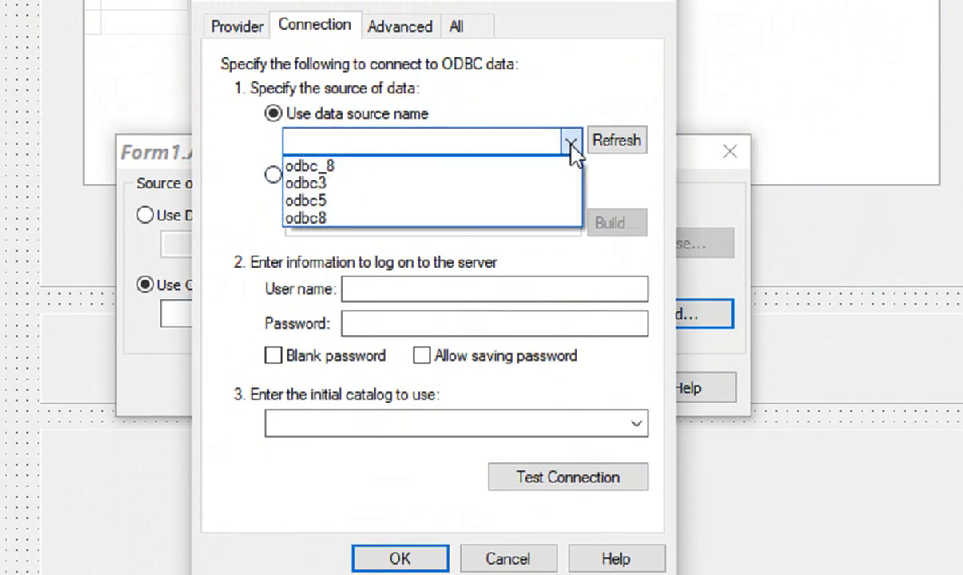
{"action": "left_click", "coordinate": [347, 167]}
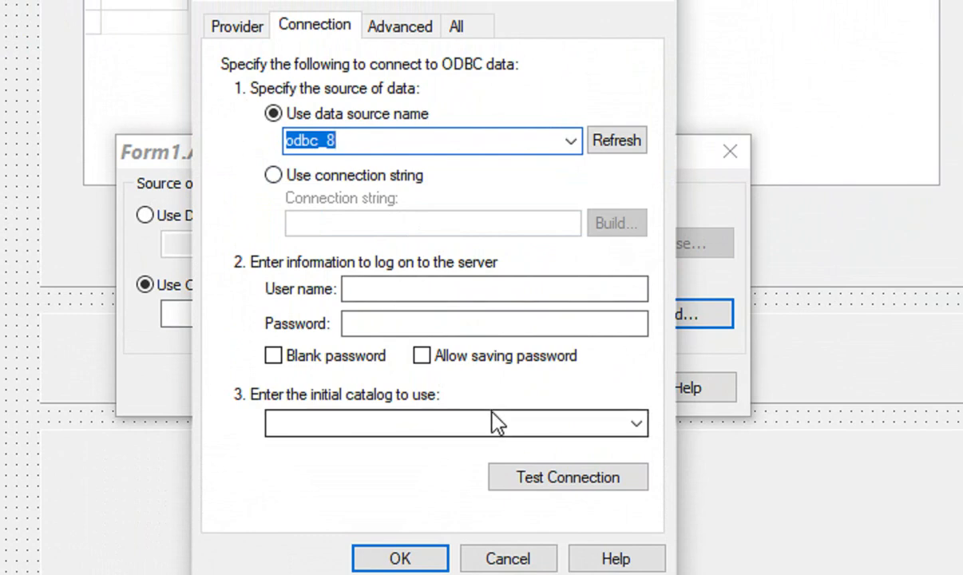
{"action": "left_click", "coordinate": [279, 358]}
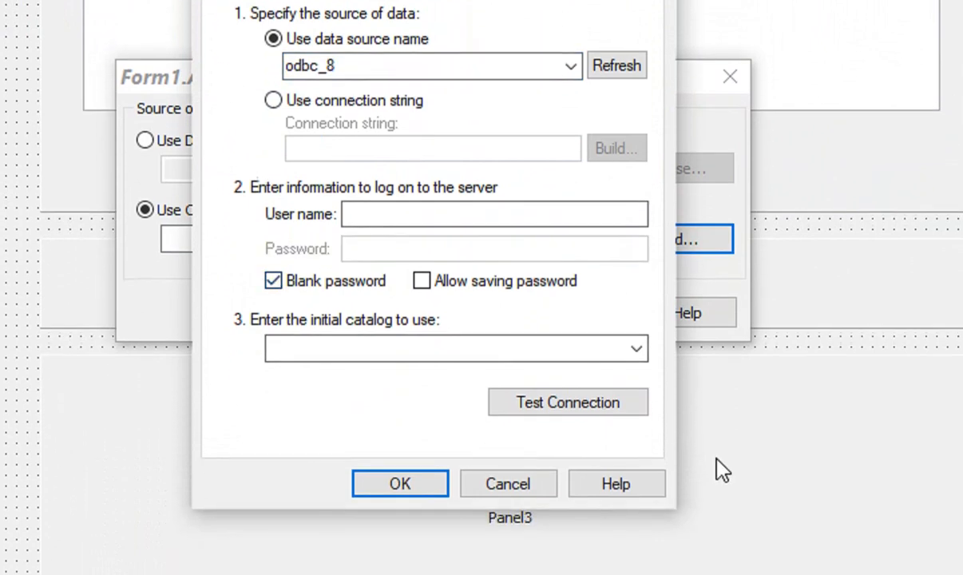
{"action": "left_click", "coordinate": [568, 384]}
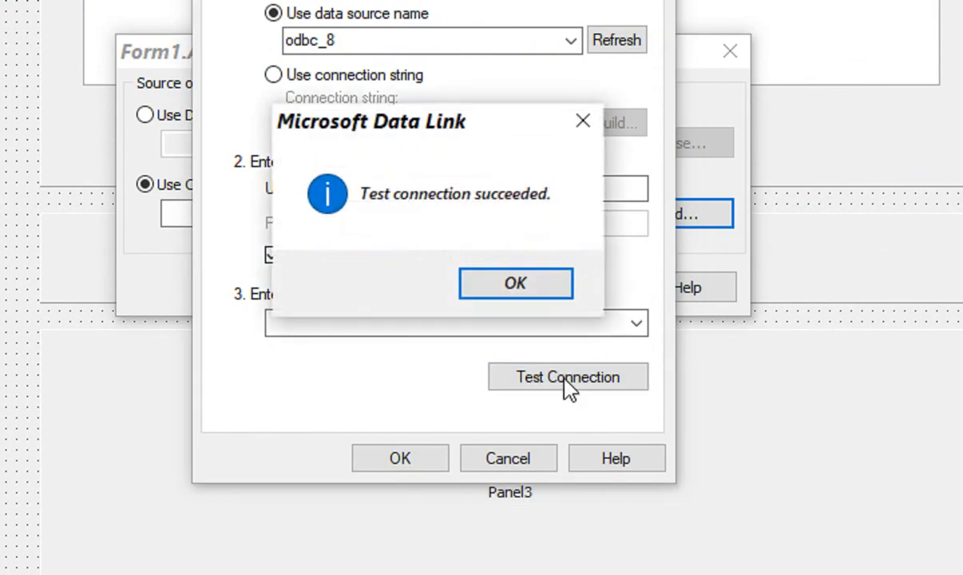
{"action": "left_click", "coordinate": [533, 275]}
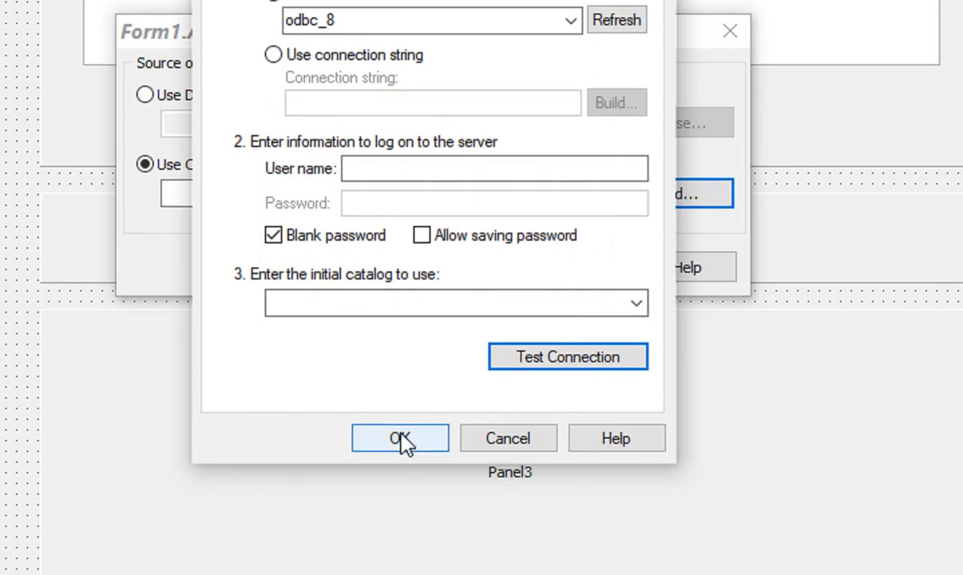
{"action": "left_click", "coordinate": [401, 440]}
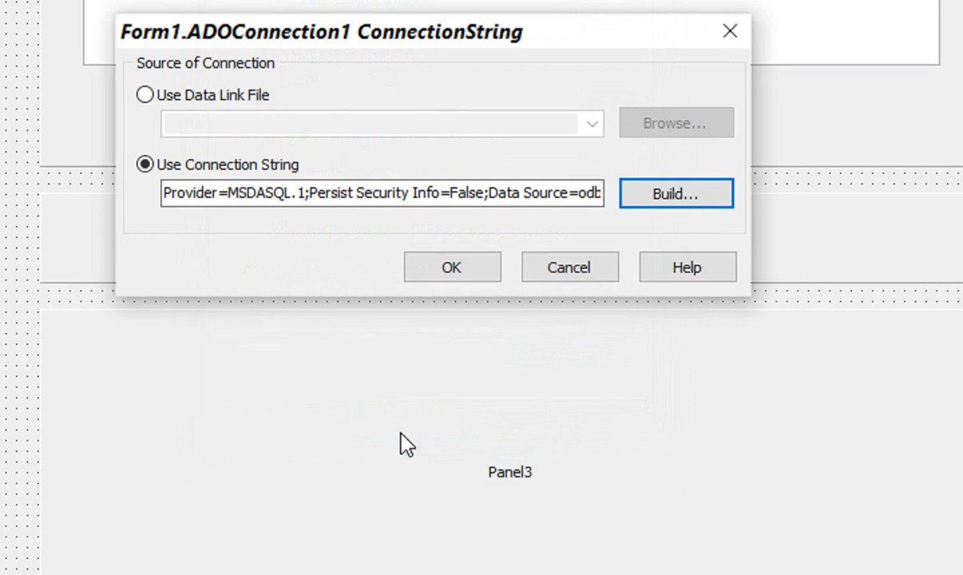
{"action": "left_click", "coordinate": [429, 269]}
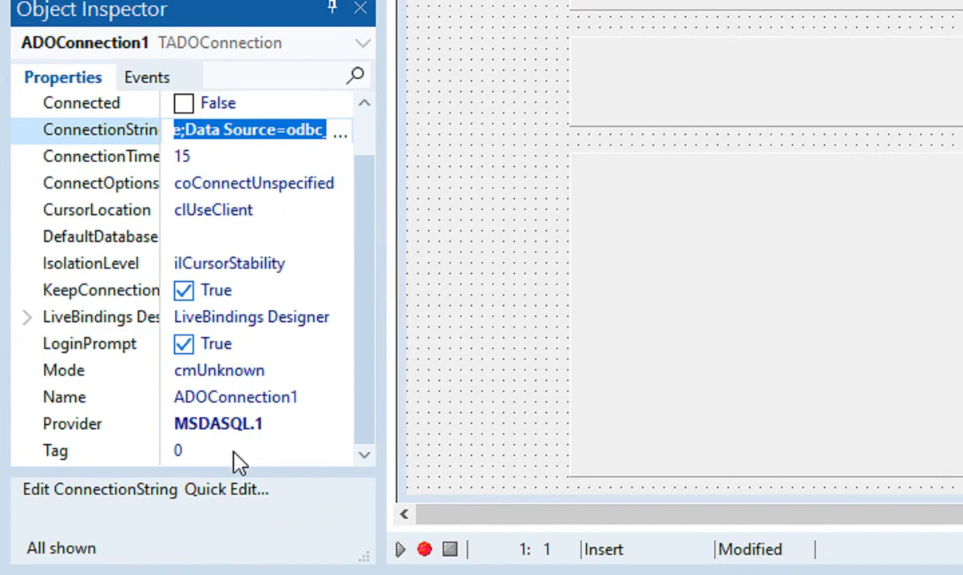
Select ADOConnection1's DefaultDatabase value for editing
{"action": "left_click", "coordinate": [213, 236]}
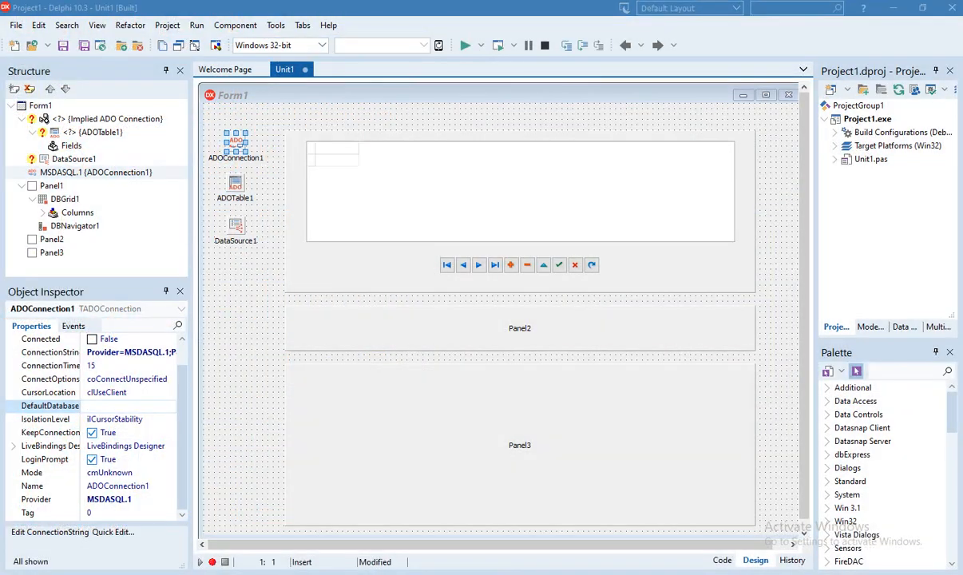
{"action": "left_click_drag", "start_coordinate": [962, 96], "coordinate": [448, 49]}
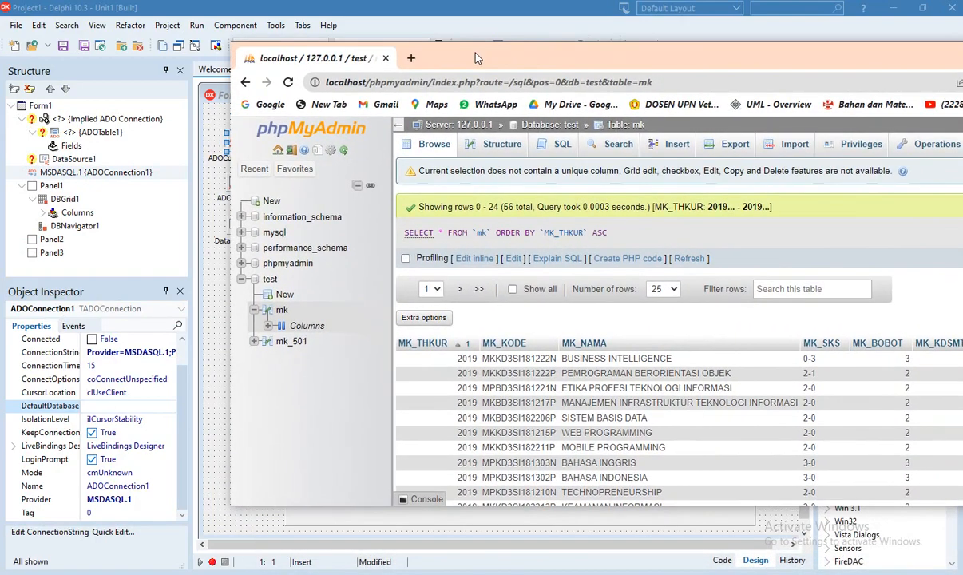
{"action": "left_click", "coordinate": [270, 281]}
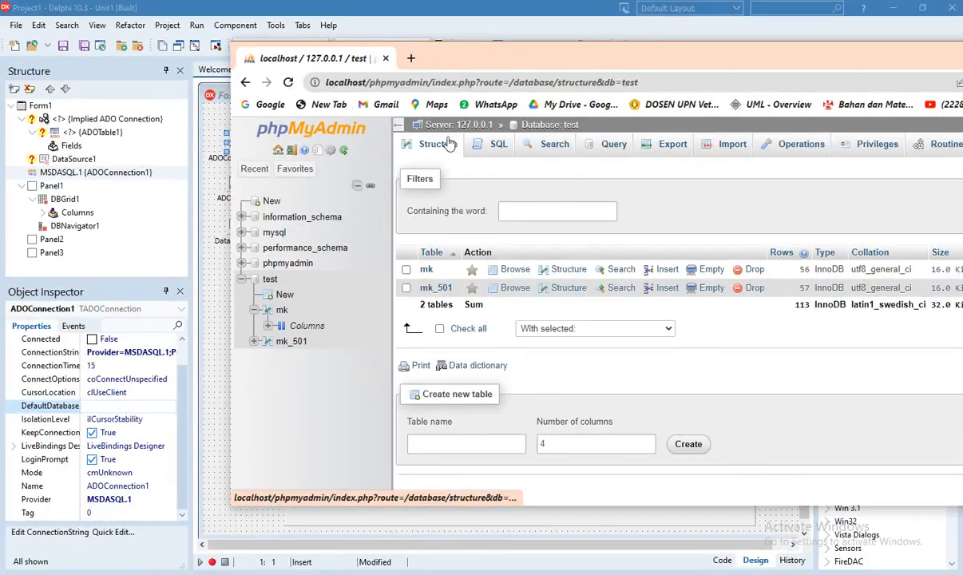
{"action": "left_click_drag", "start_coordinate": [547, 58], "coordinate": [962, 64]}
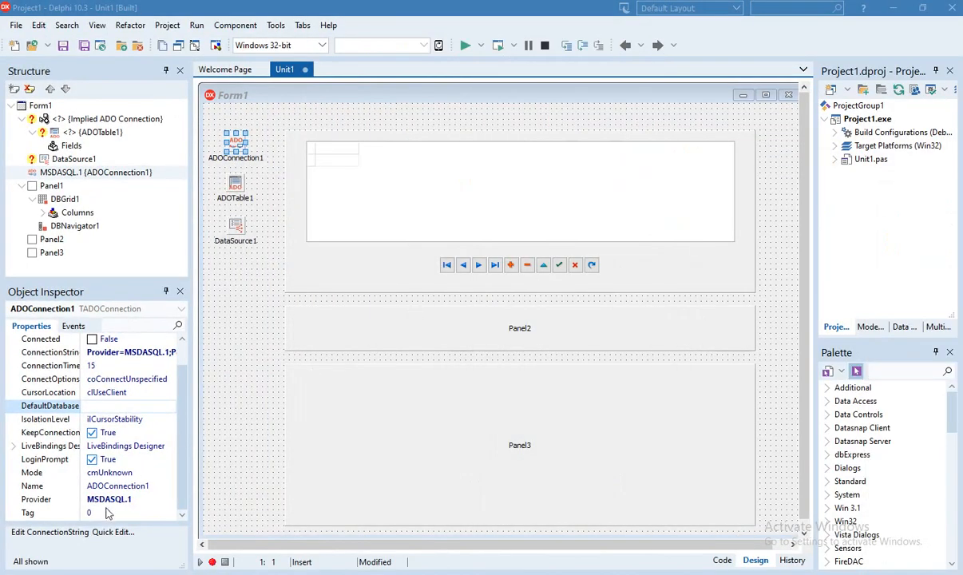
Enter test as ADOConnection1's DefaultDatabase and commit it
{"action": "left_click", "coordinate": [106, 406]}
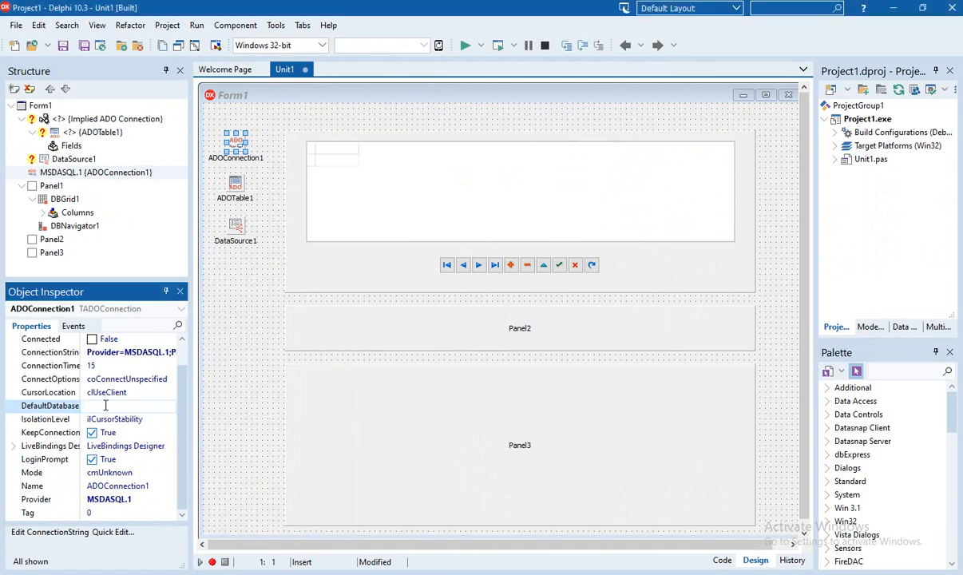
{"action": "scroll", "coordinate": [106, 406], "scroll_direction": "up", "scroll_amount": 1}
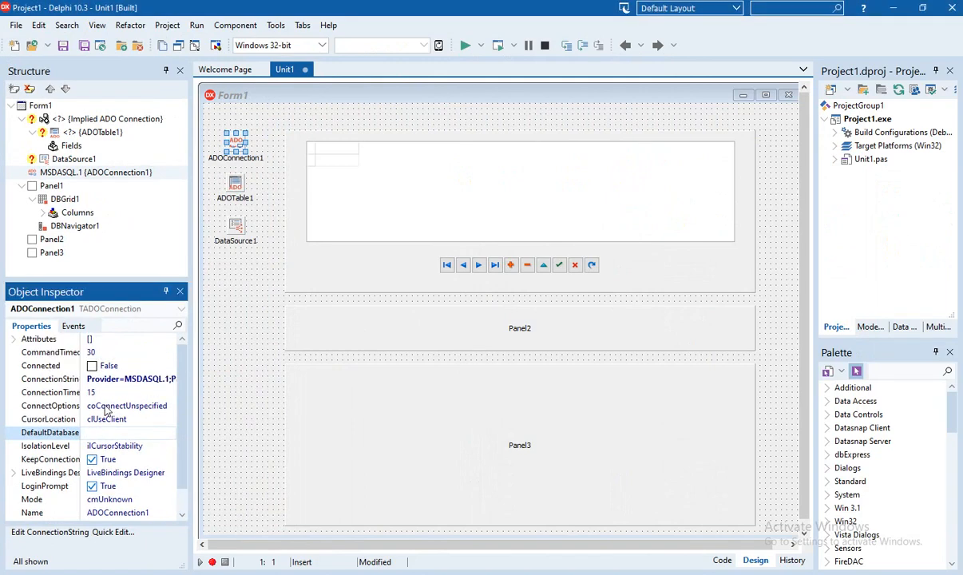
{"action": "scroll", "coordinate": [106, 410], "scroll_direction": "down", "scroll_amount": 1}
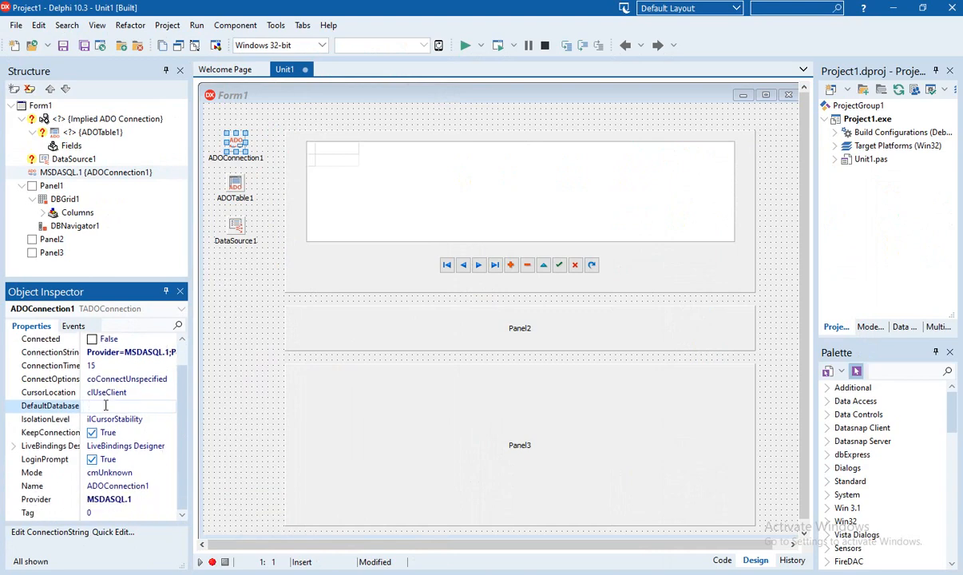
{"action": "scroll", "coordinate": [111, 407], "scroll_direction": "up", "scroll_amount": 1}
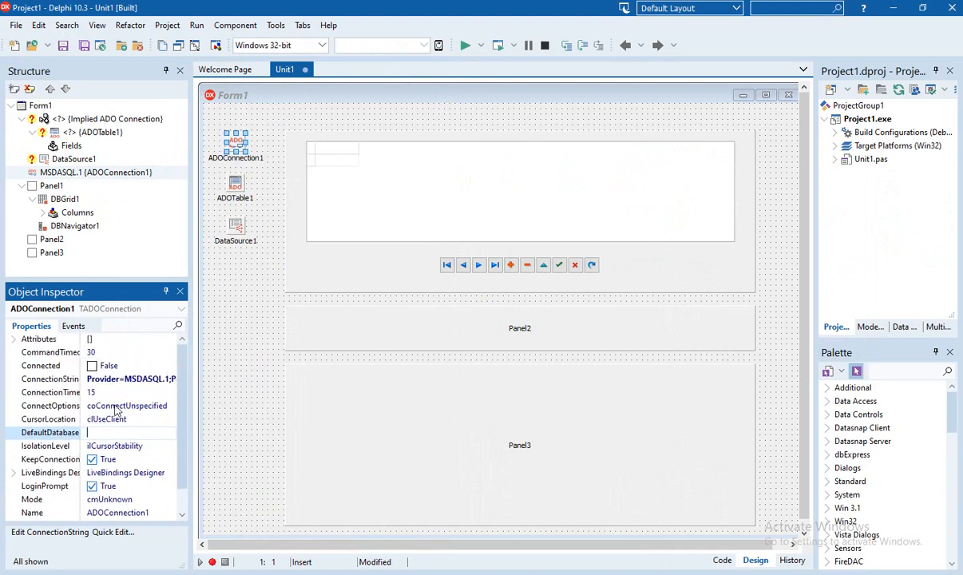
{"action": "scroll", "coordinate": [96, 408], "scroll_direction": "down", "scroll_amount": 1}
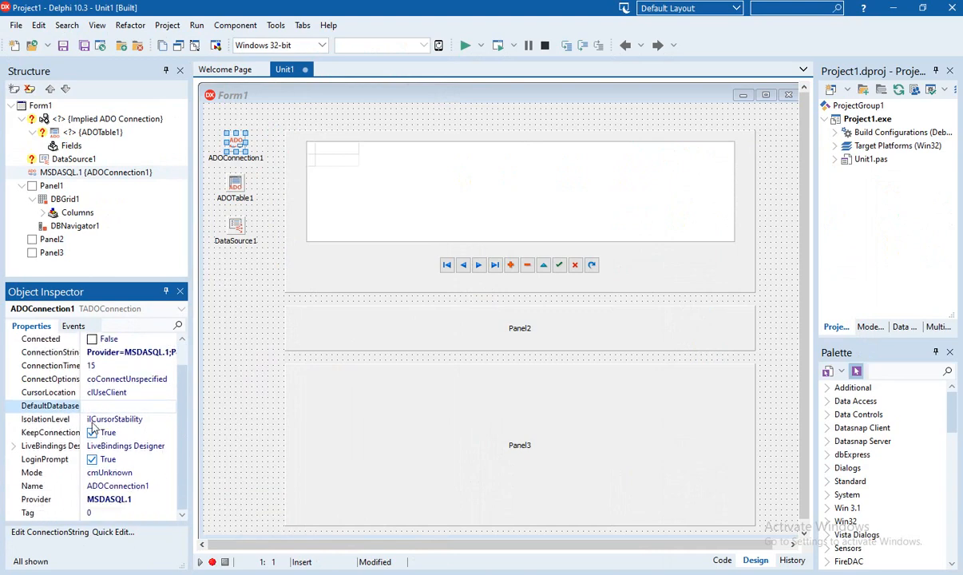
{"action": "left_click", "coordinate": [93, 406]}
{"action": "type", "text": "test"}
{"action": "left_click", "coordinate": [116, 422]}
{"action": "left_click", "coordinate": [116, 406]}
{"action": "left_click", "coordinate": [230, 146]}
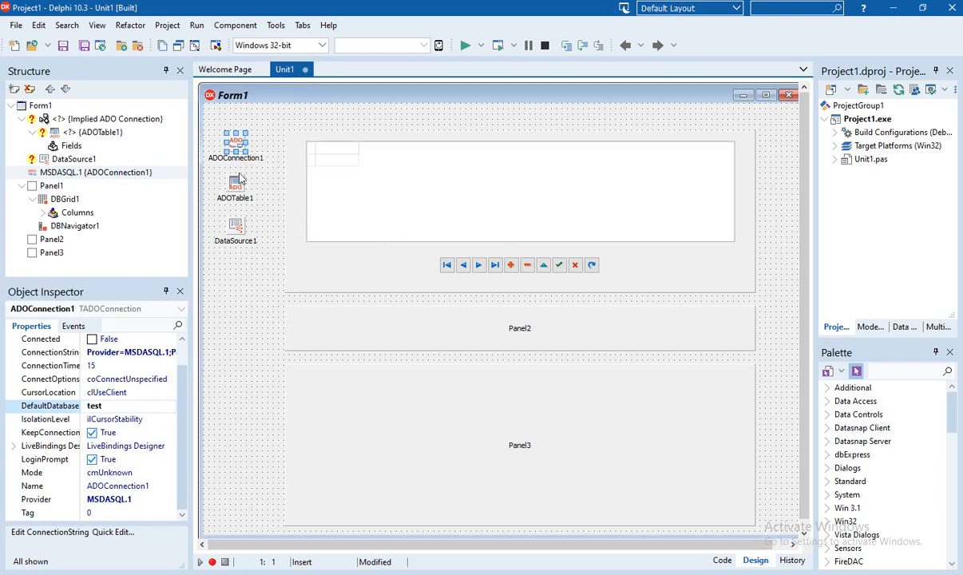
Review the connection string, then set ADOConnection1's Connected to True
{"action": "left_click", "coordinate": [100, 354]}
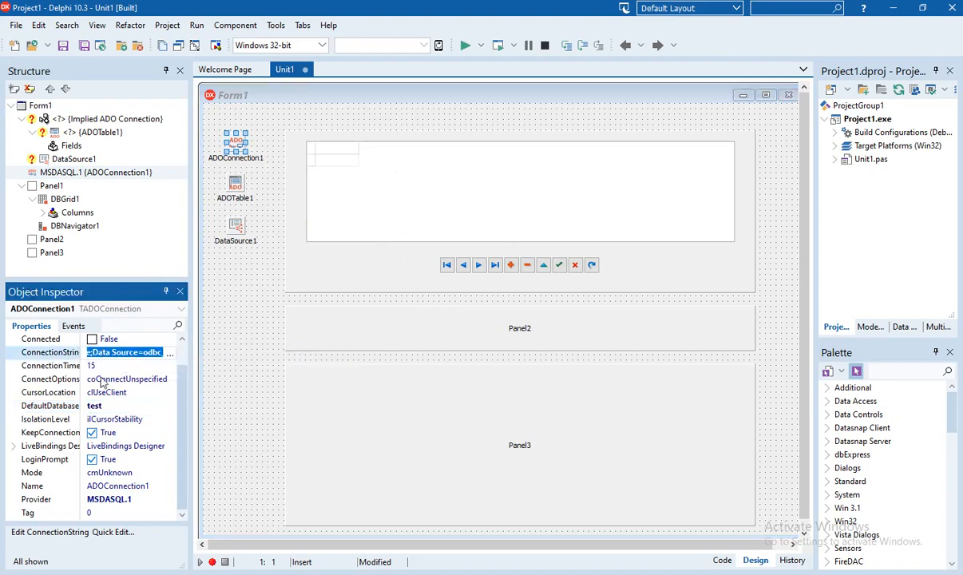
{"action": "left_click", "coordinate": [108, 407]}
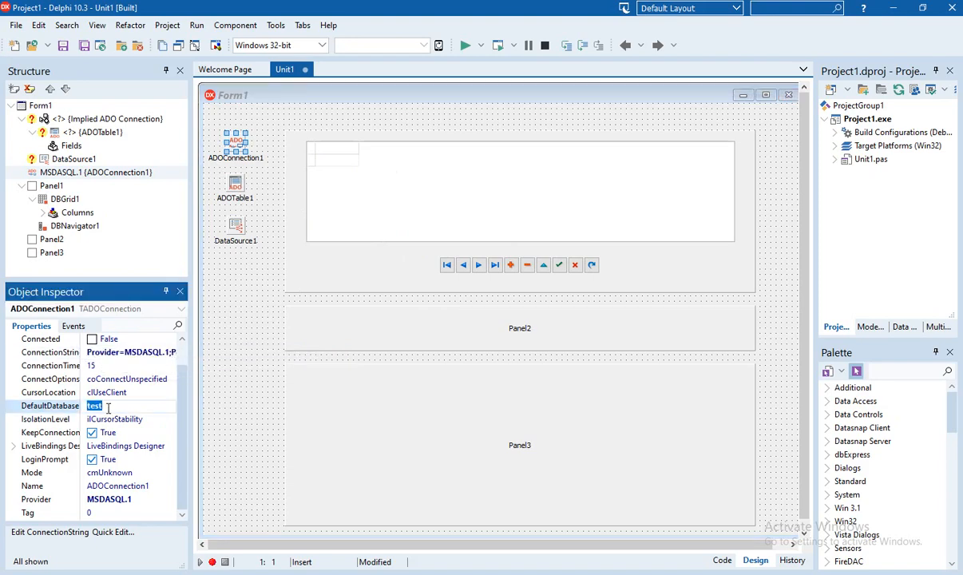
{"action": "scroll", "coordinate": [108, 410], "scroll_direction": "up", "scroll_amount": 1}
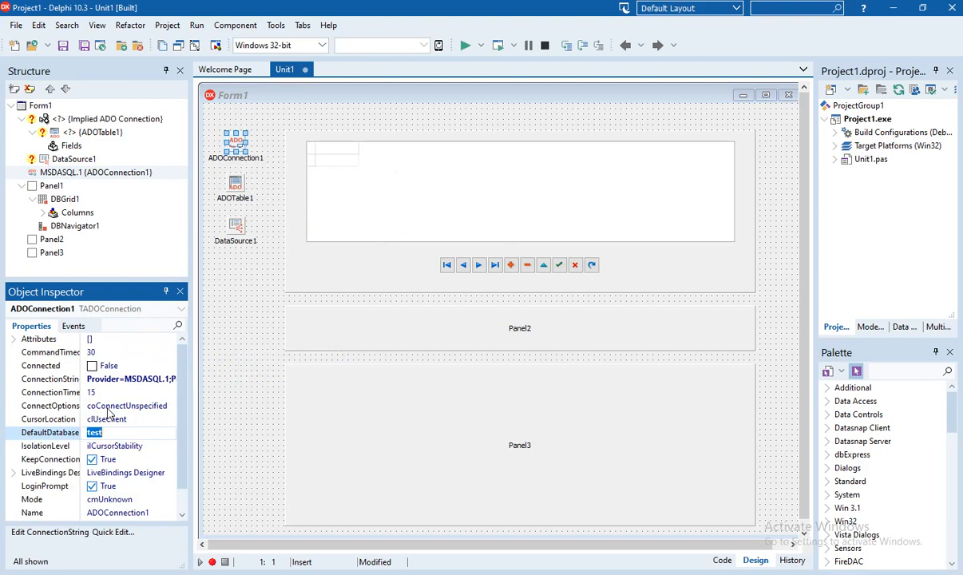
{"action": "scroll", "coordinate": [108, 413], "scroll_direction": "down", "scroll_amount": 1}
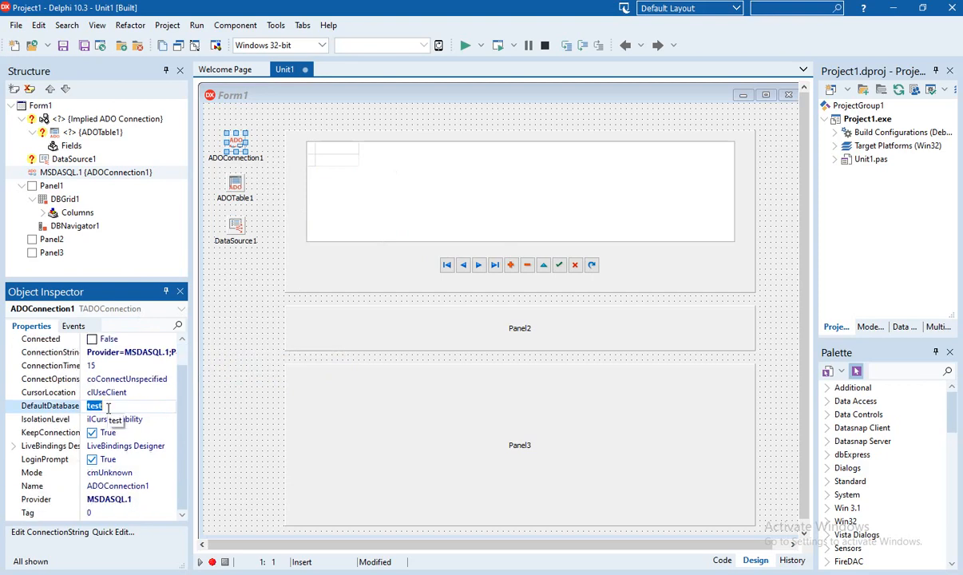
{"action": "scroll", "coordinate": [108, 409], "scroll_direction": "up", "scroll_amount": 1}
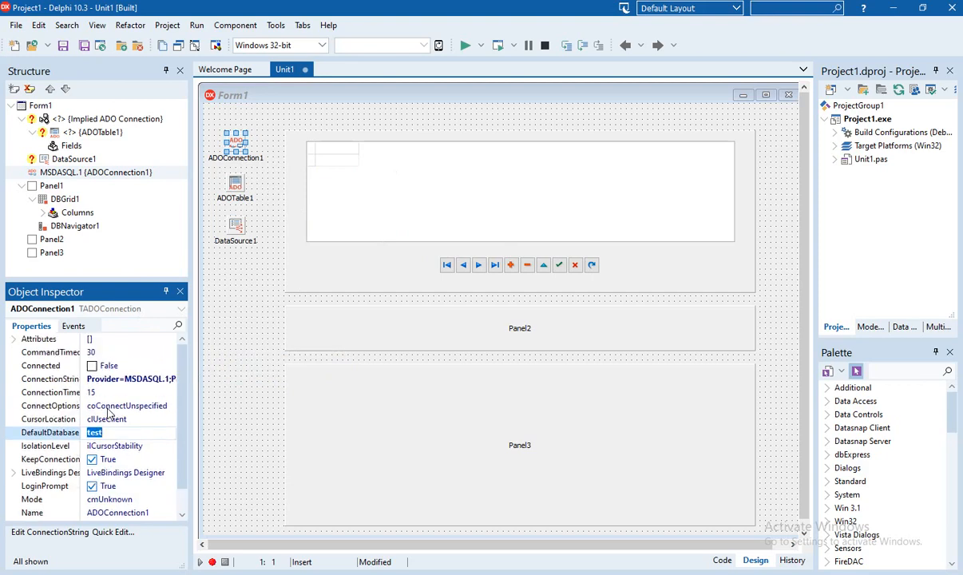
{"action": "left_click", "coordinate": [91, 366]}
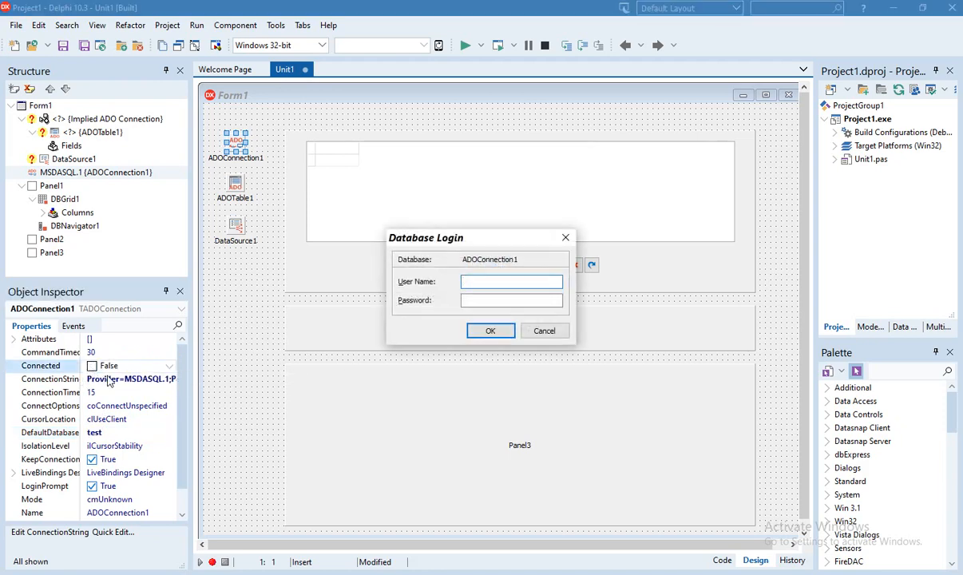
Accept the Database Login to connect, then set LoginPrompt to False
{"action": "left_click", "coordinate": [490, 330]}
{"action": "scroll", "coordinate": [113, 397], "scroll_direction": "down", "scroll_amount": 1}
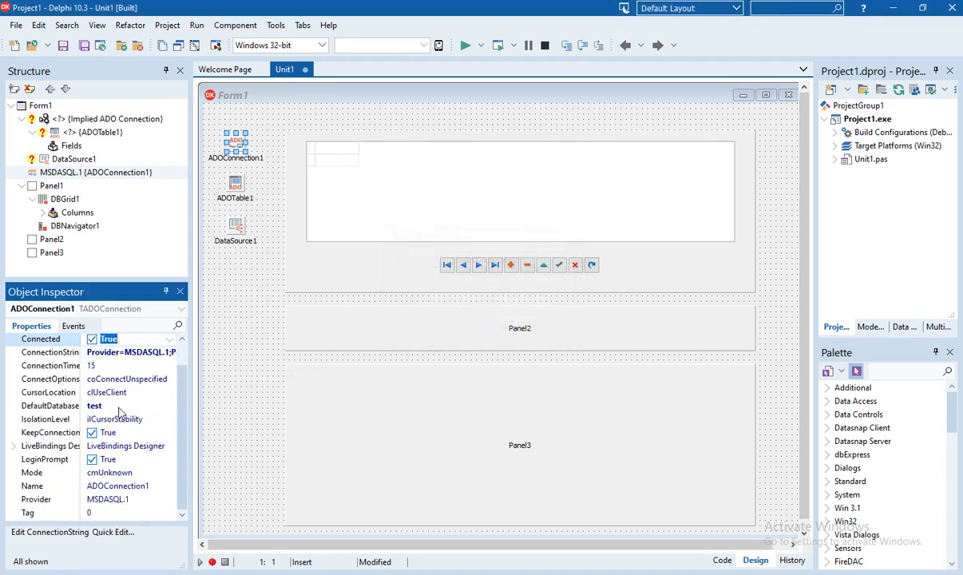
{"action": "left_click", "coordinate": [93, 460]}
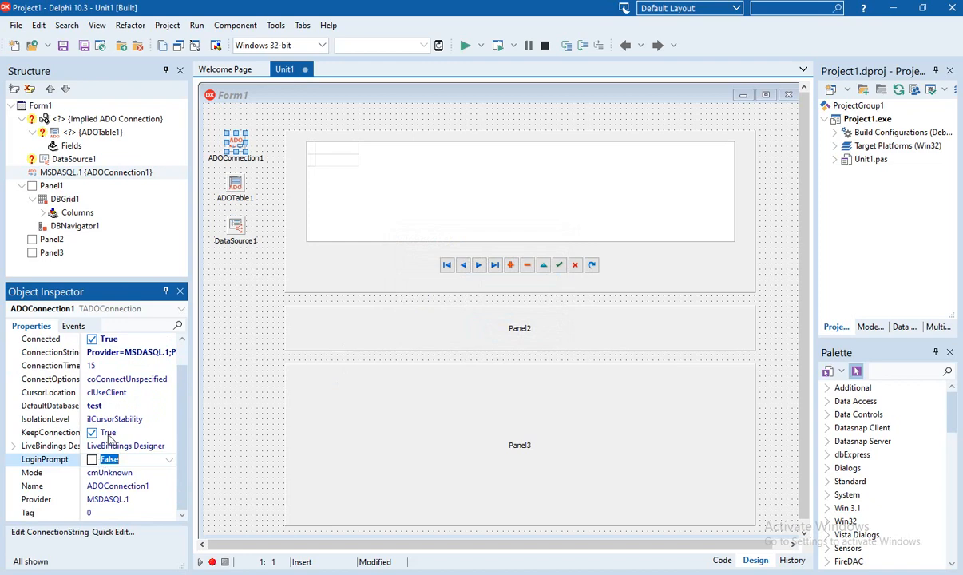
{"action": "scroll", "coordinate": [109, 439], "scroll_direction": "up", "scroll_amount": 1}
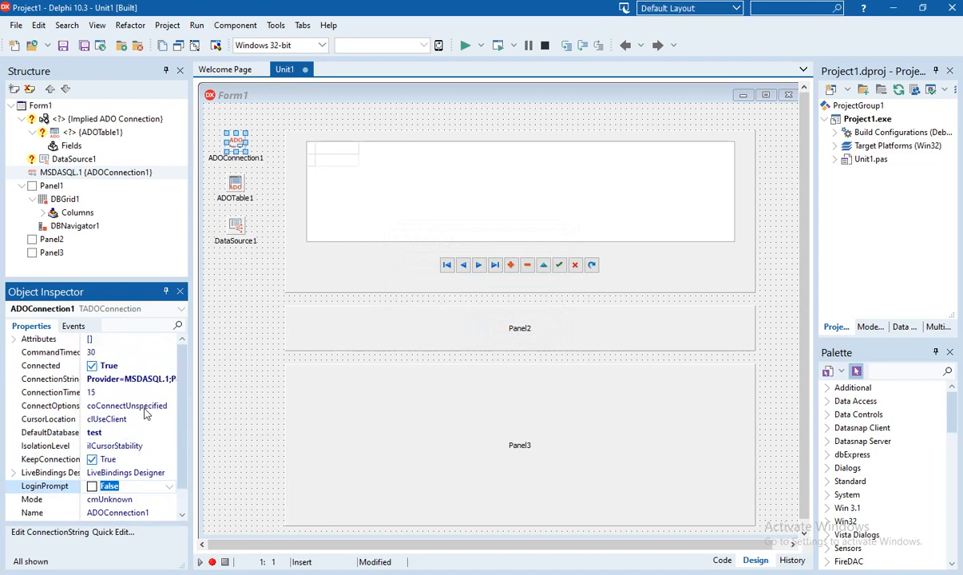
{"action": "left_click", "coordinate": [50, 383]}
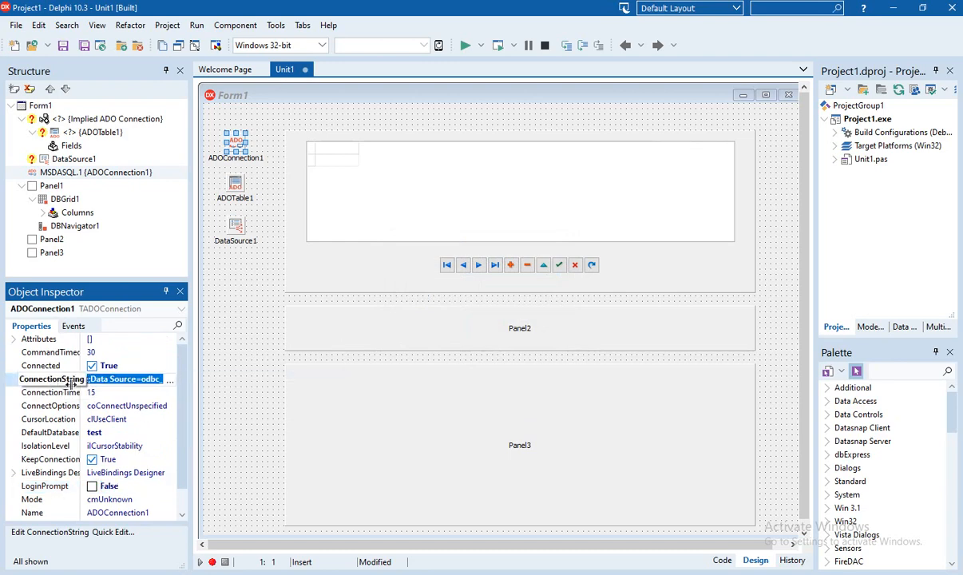
Rebuild the odbc_8 connection string with Blank password ticked and confirm it
{"action": "left_click", "coordinate": [168, 381]}
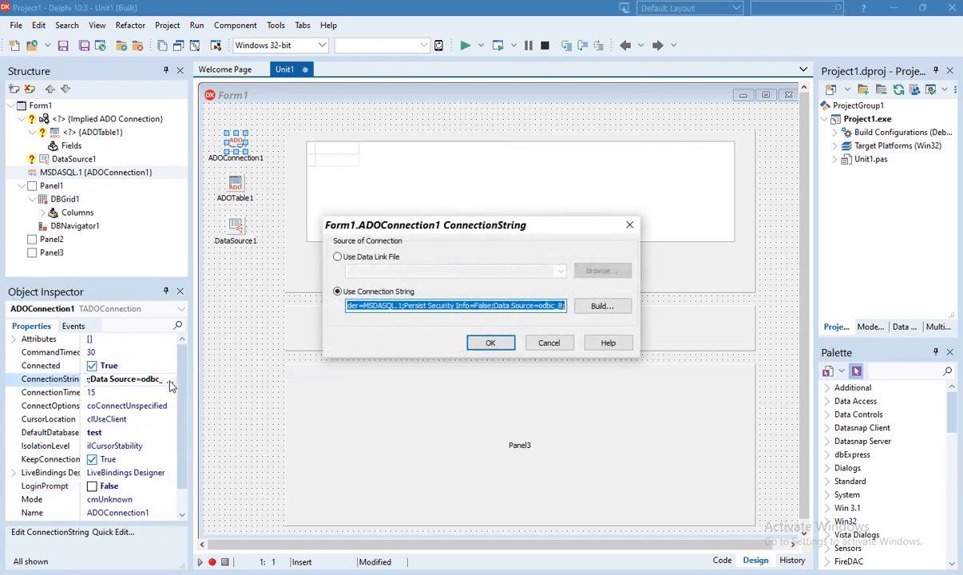
{"action": "left_click", "coordinate": [602, 306]}
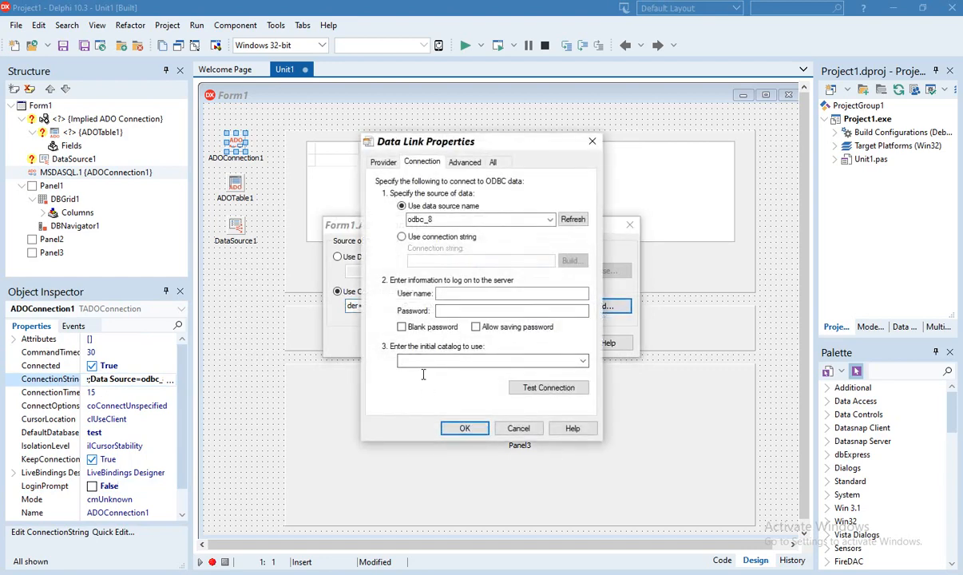
{"action": "left_click", "coordinate": [401, 327]}
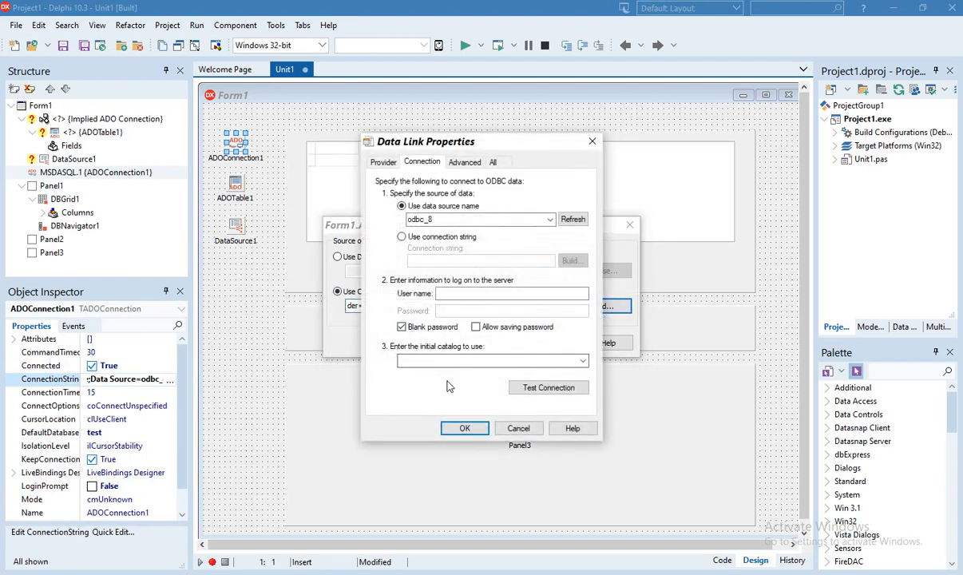
{"action": "left_click", "coordinate": [466, 430]}
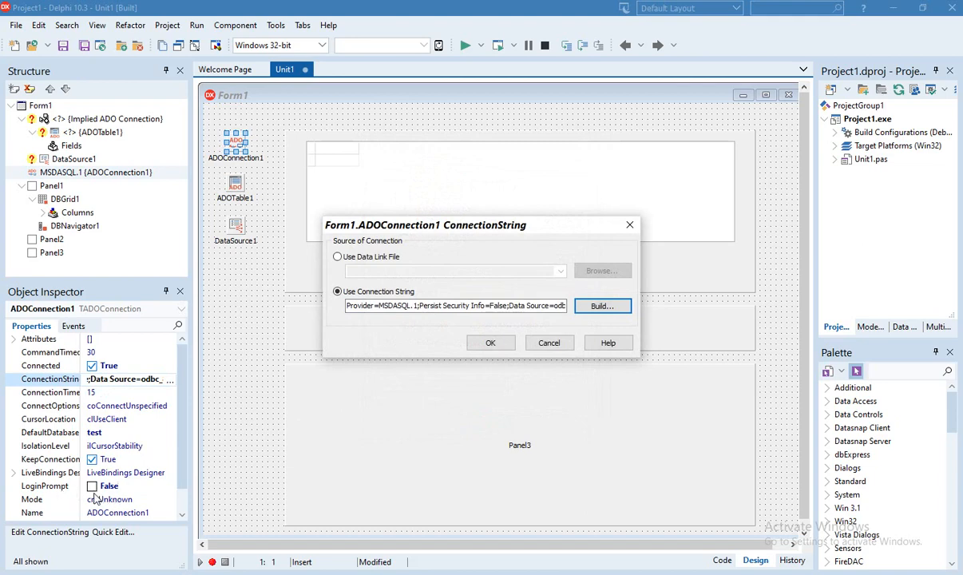
{"action": "left_click", "coordinate": [490, 342]}
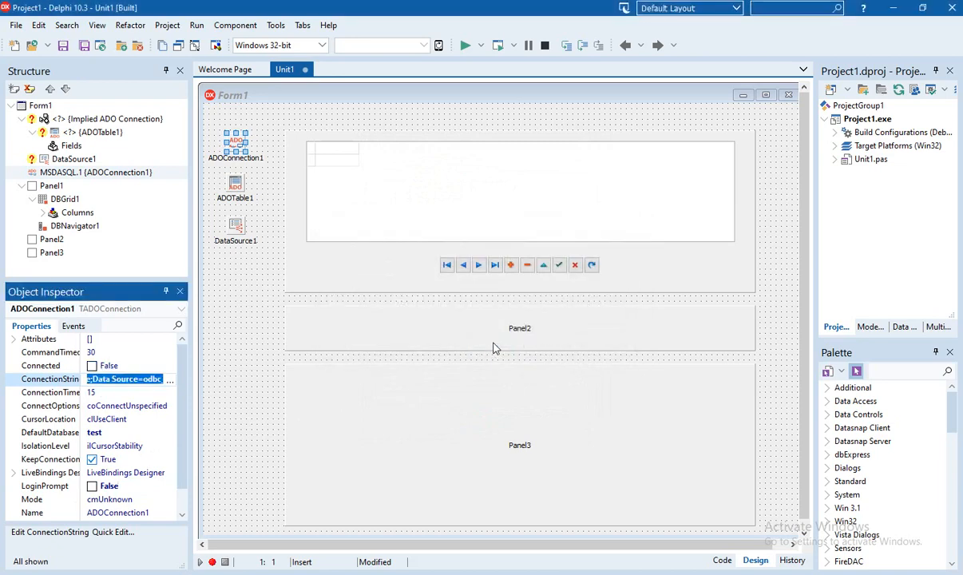
Set ADOTable1's Connection property to ADOConnection1
{"action": "left_click", "coordinate": [239, 191]}
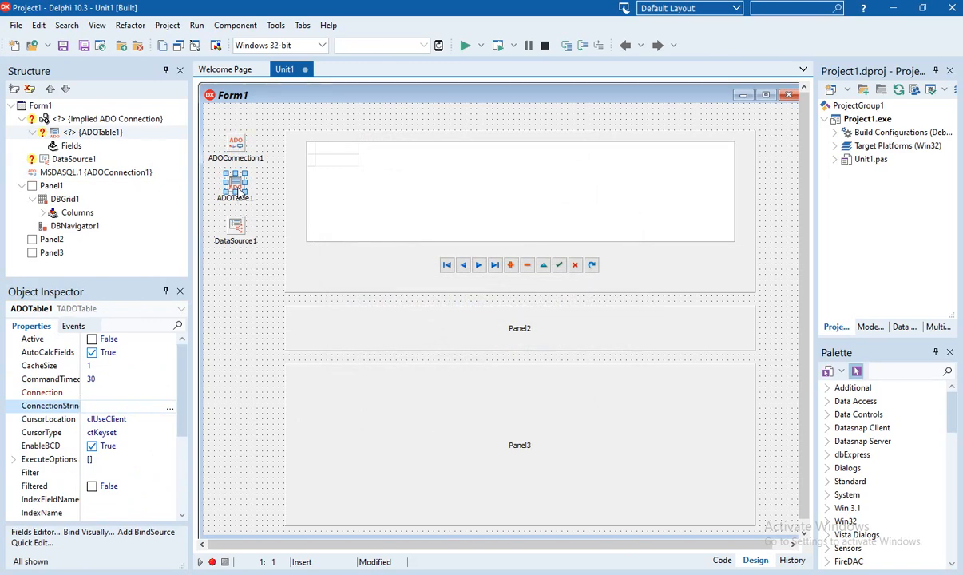
{"action": "left_click", "coordinate": [108, 393]}
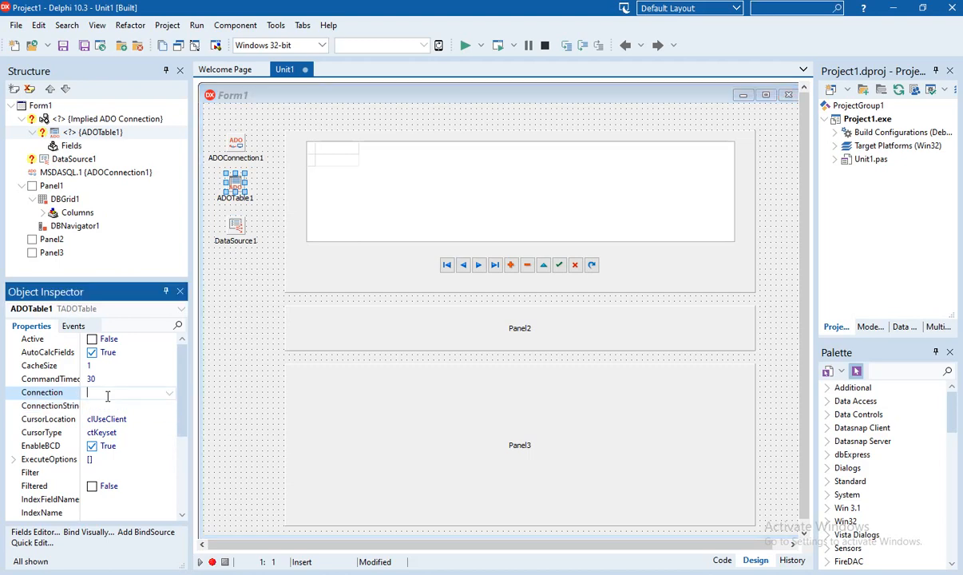
{"action": "left_click", "coordinate": [168, 394]}
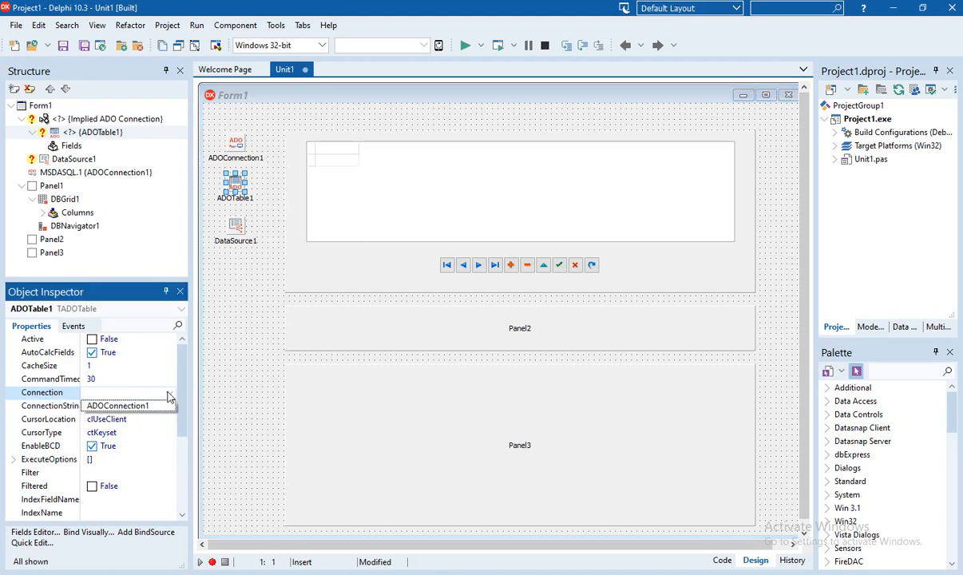
{"action": "left_click", "coordinate": [143, 408]}
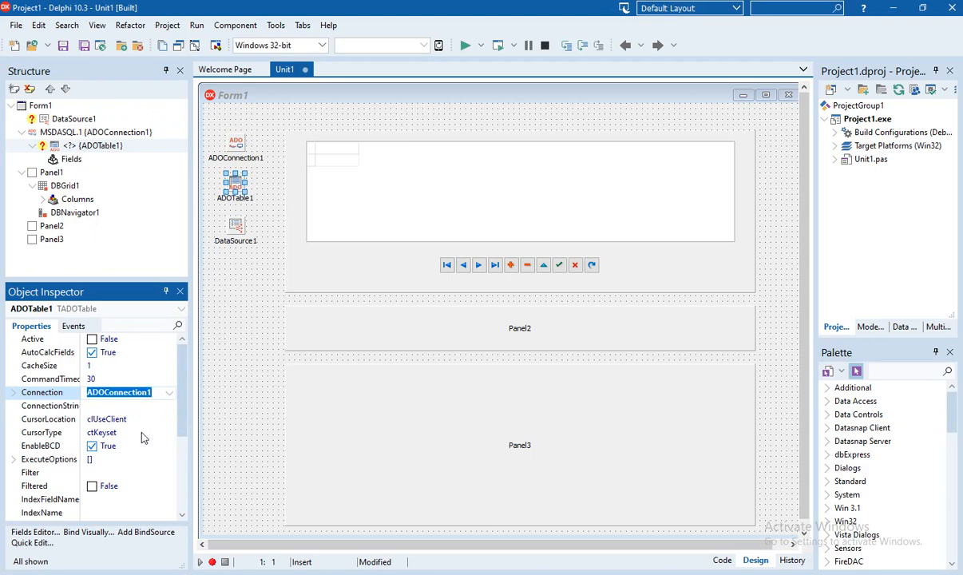
{"action": "scroll", "coordinate": [143, 438], "scroll_direction": "down", "scroll_amount": 1}
{"action": "scroll", "coordinate": [143, 438], "scroll_direction": "down", "scroll_amount": 3}
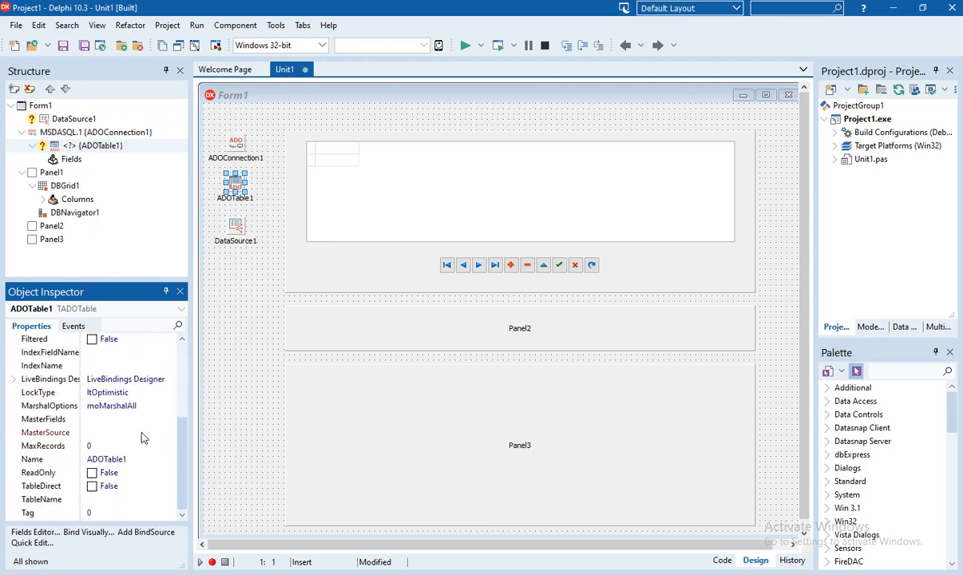
Set ADOTable1's TableName to mk and Active to True
{"action": "left_click", "coordinate": [92, 500]}
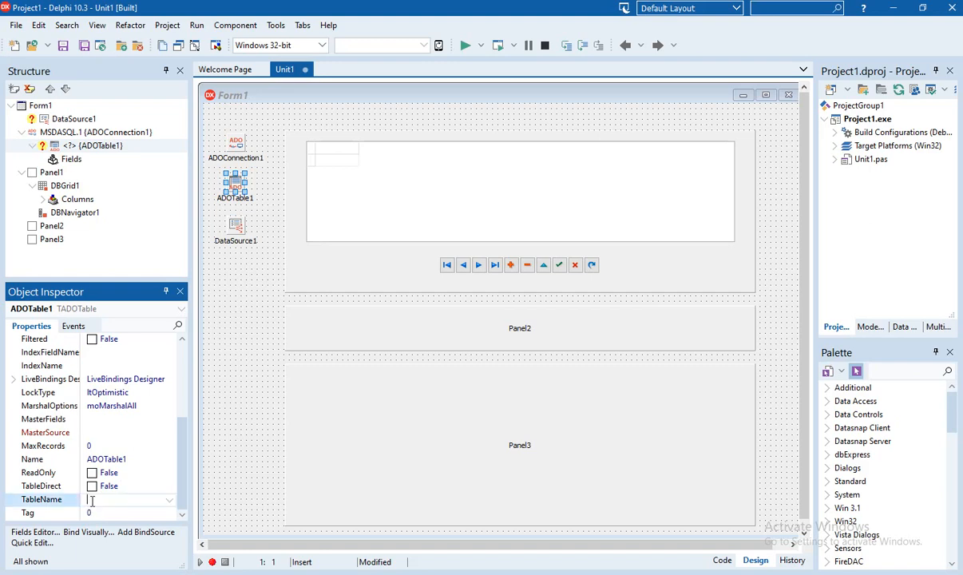
{"action": "left_click", "coordinate": [171, 501]}
{"action": "left_click", "coordinate": [170, 500]}
{"action": "left_click", "coordinate": [170, 501]}
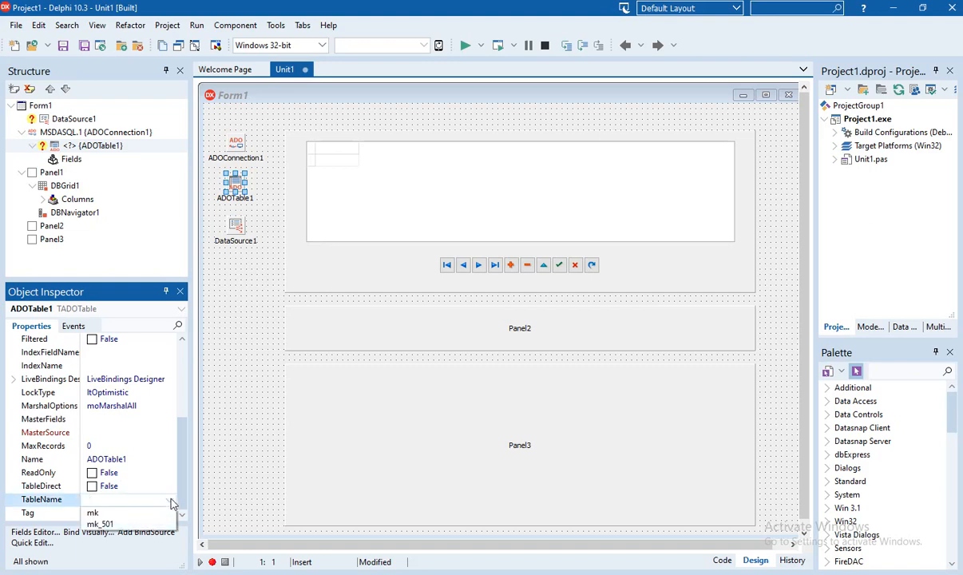
{"action": "left_click", "coordinate": [170, 501]}
{"action": "left_click", "coordinate": [170, 501]}
{"action": "left_click", "coordinate": [170, 501]}
{"action": "left_click", "coordinate": [170, 501]}
{"action": "left_click", "coordinate": [170, 501]}
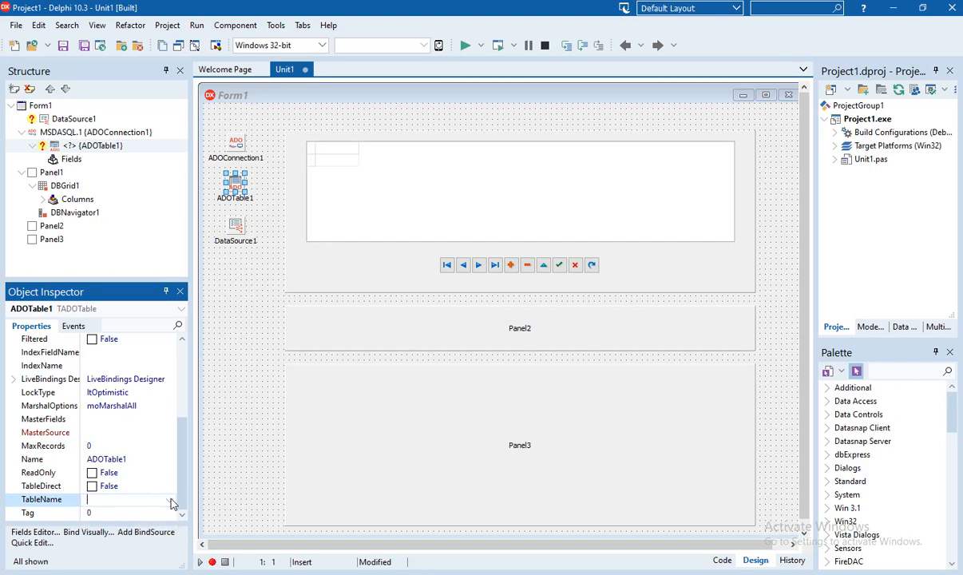
{"action": "left_click", "coordinate": [171, 501]}
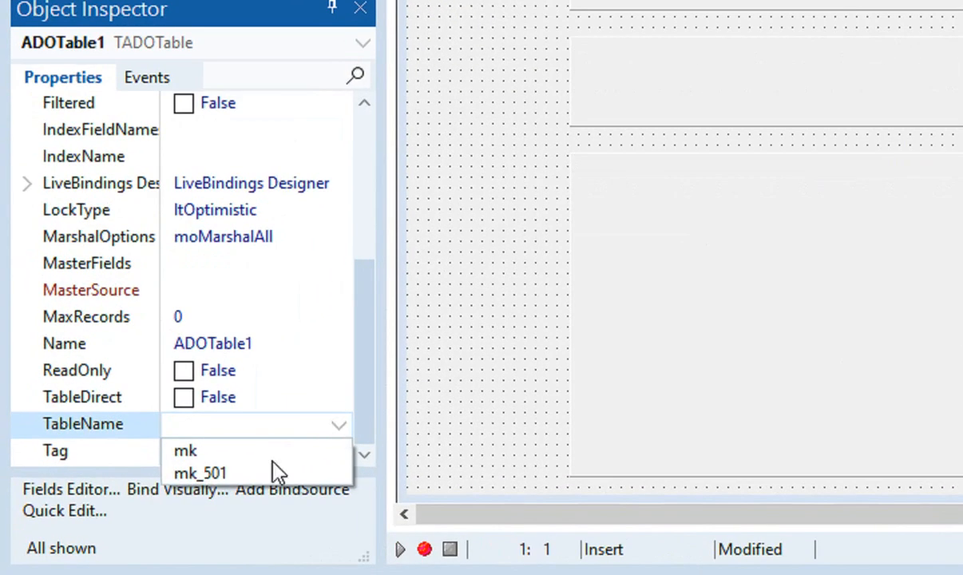
{"action": "left_click", "coordinate": [94, 513]}
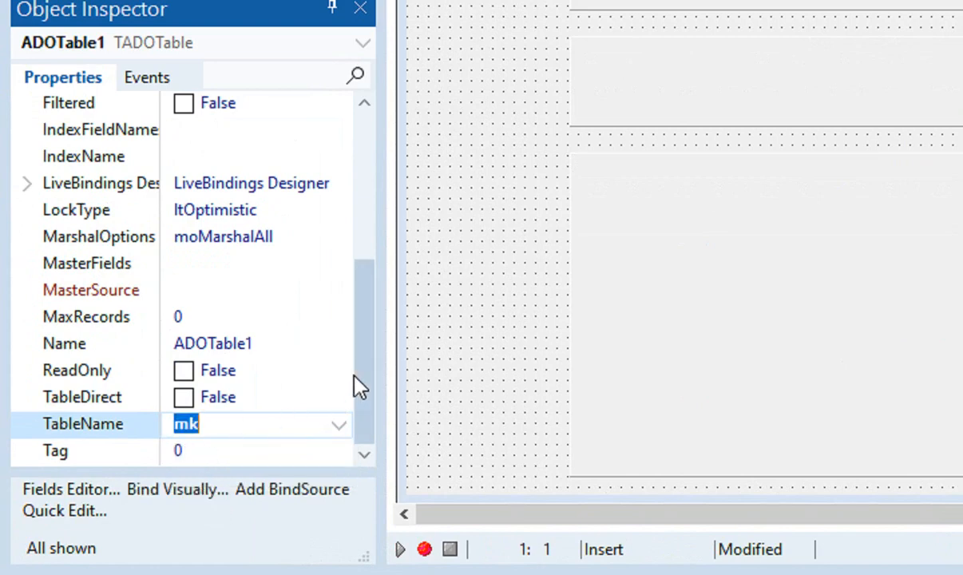
{"action": "left_click_drag", "start_coordinate": [359, 385], "coordinate": [377, 228]}
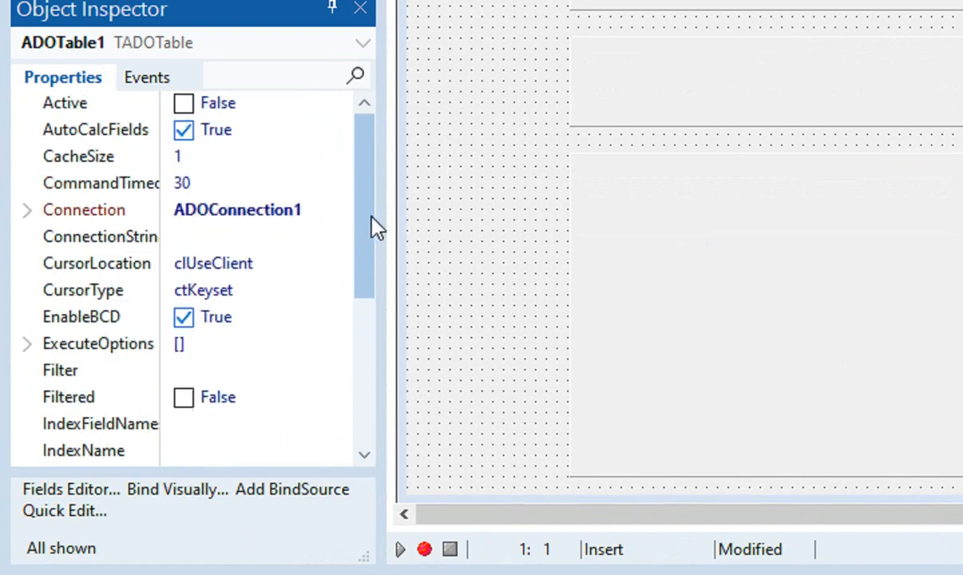
{"action": "left_click", "coordinate": [186, 106]}
{"action": "left_click", "coordinate": [184, 104]}
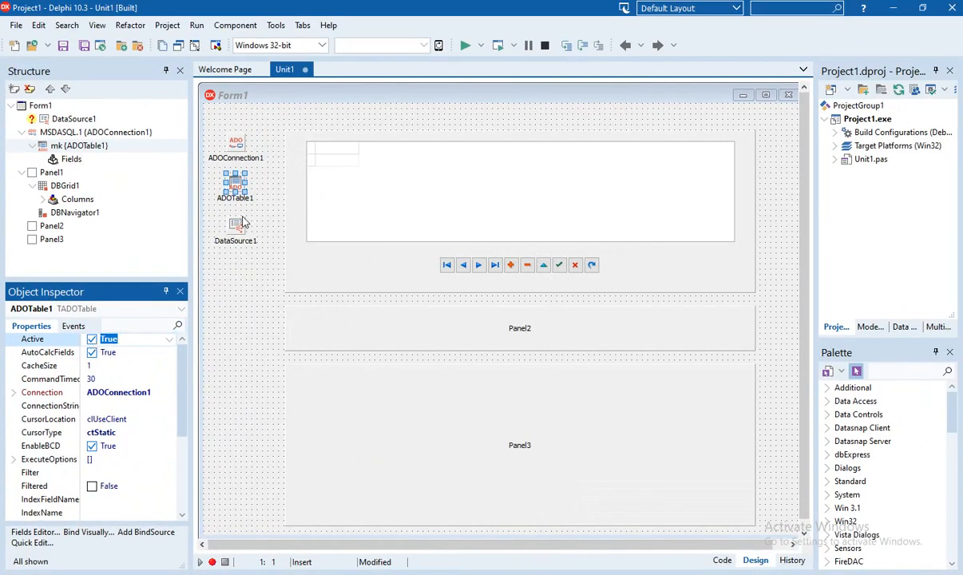
Set DataSource1's DataSet property to ADOTable1 in the Object Inspector
{"action": "left_click", "coordinate": [257, 204]}
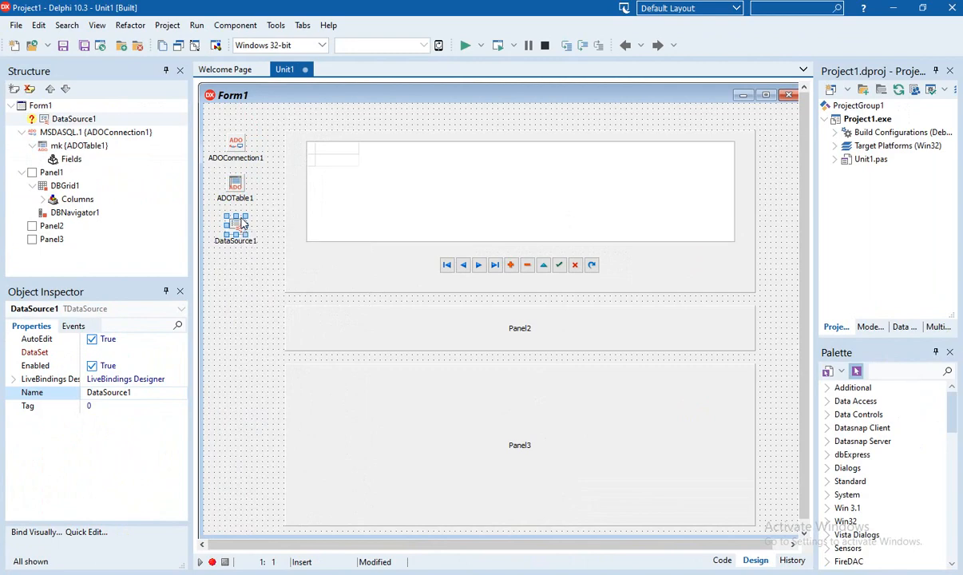
{"action": "left_click", "coordinate": [126, 353]}
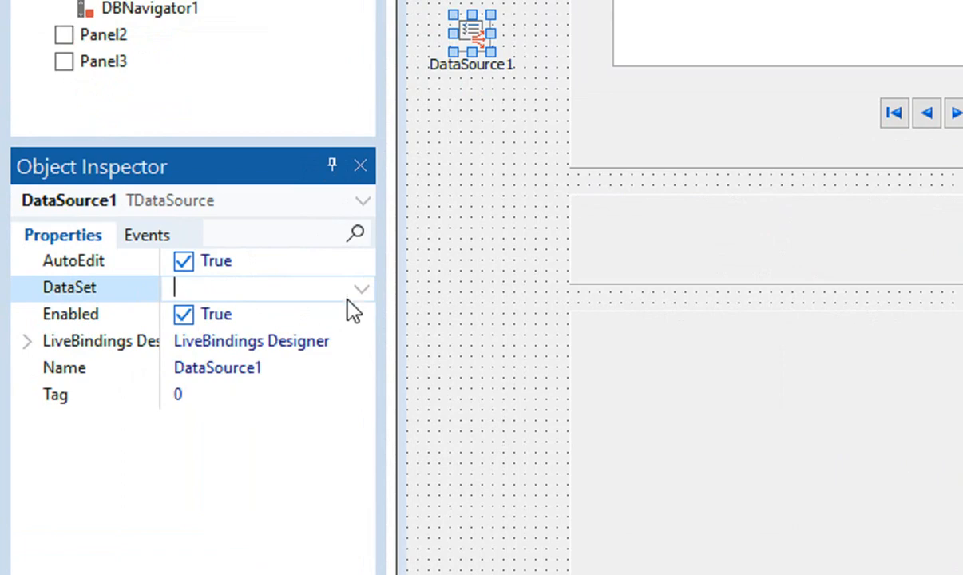
{"action": "left_click", "coordinate": [181, 353]}
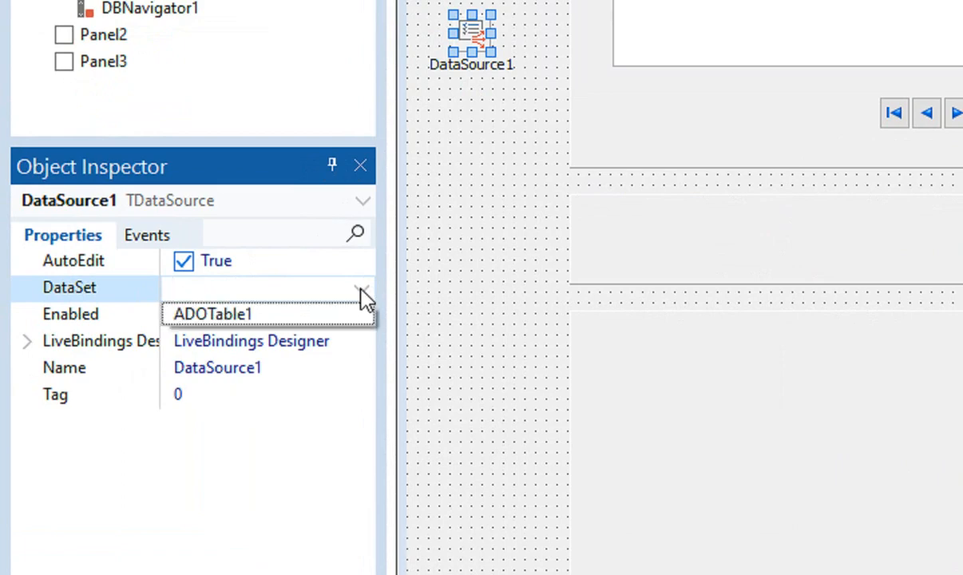
{"action": "left_click", "coordinate": [323, 316]}
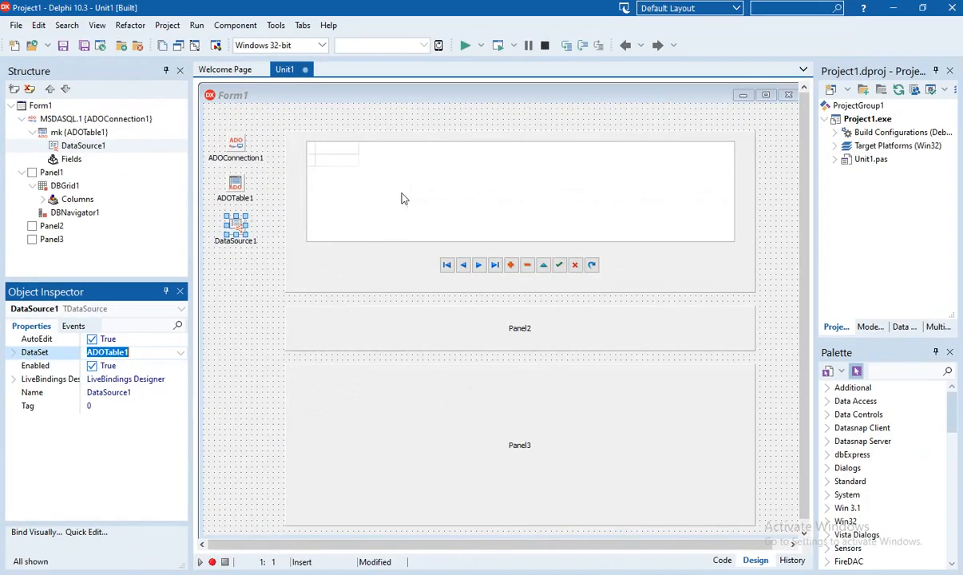
{"action": "left_click", "coordinate": [402, 198]}
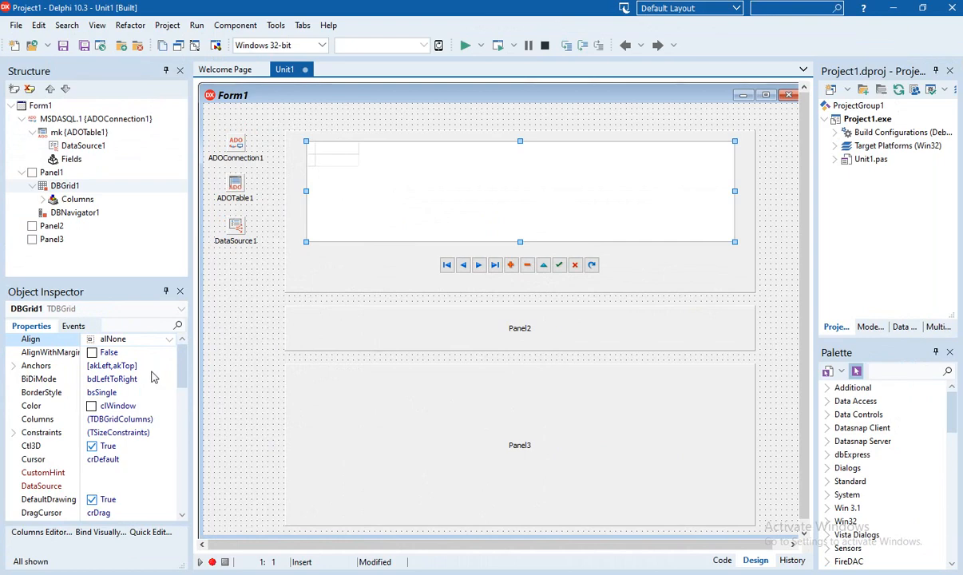
Set DBGrid1's DataSource to DataSource1 and save all project files
{"action": "scroll", "coordinate": [153, 377], "scroll_direction": "down", "scroll_amount": 2}
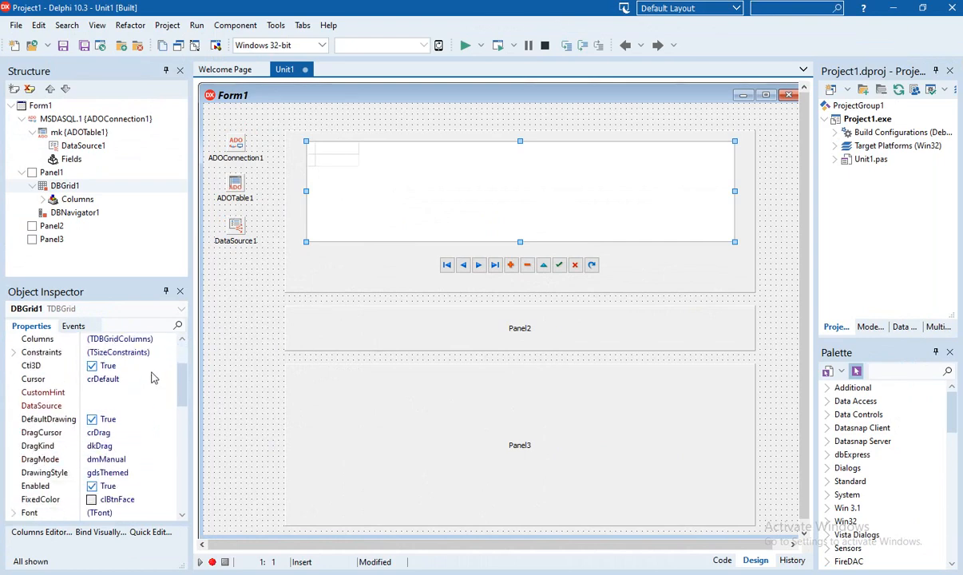
{"action": "left_click", "coordinate": [107, 405]}
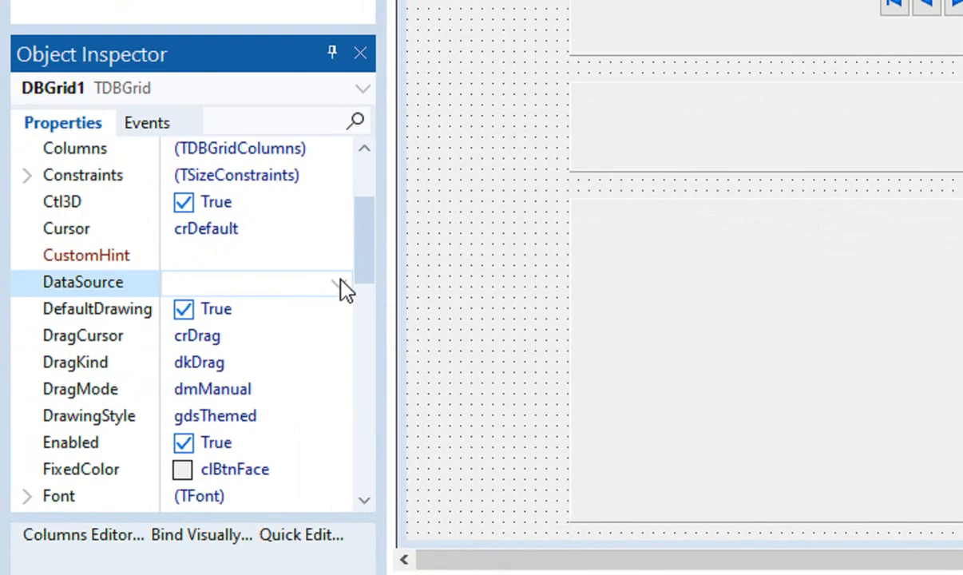
{"action": "left_click", "coordinate": [169, 407]}
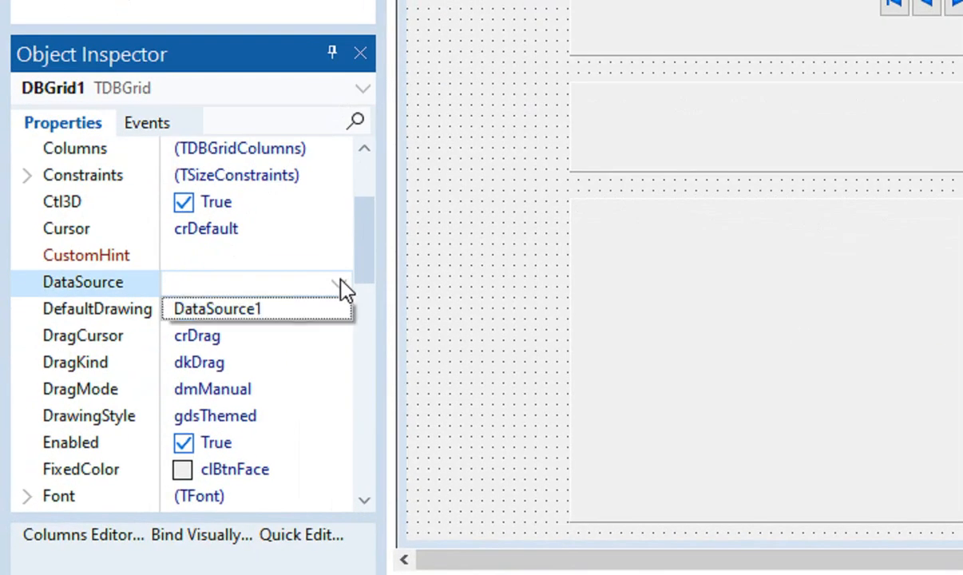
{"action": "left_click", "coordinate": [306, 314]}
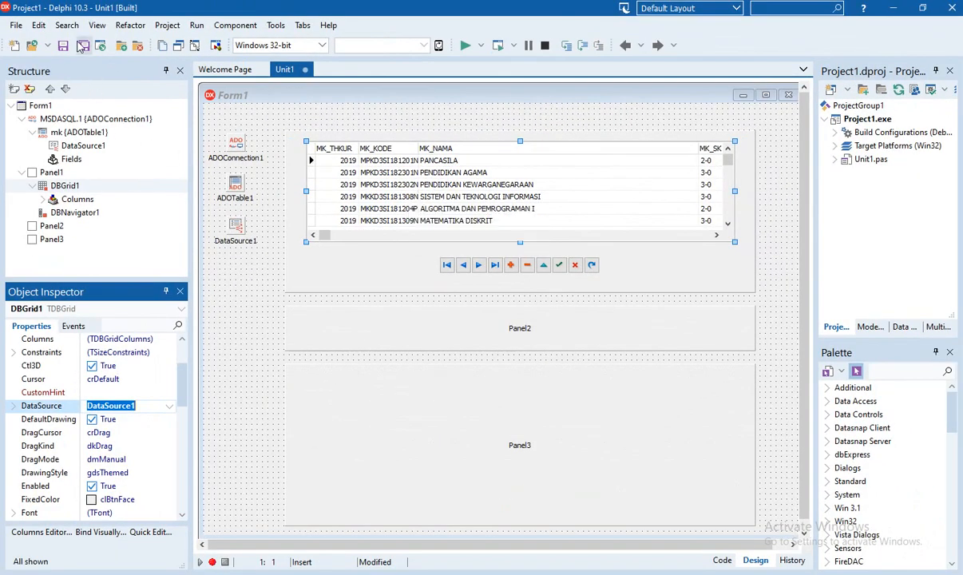
{"action": "left_click", "coordinate": [80, 43]}
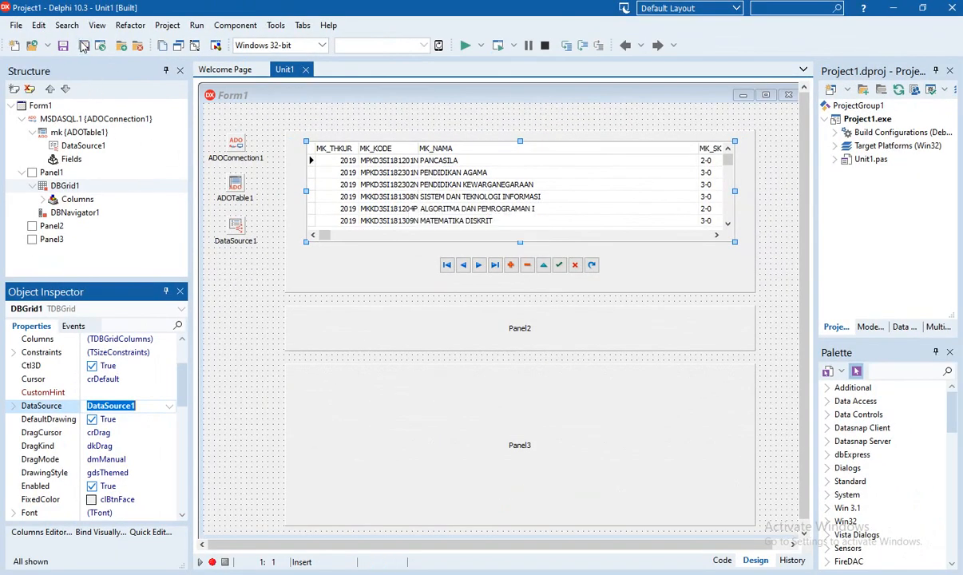
{"action": "left_click", "coordinate": [467, 48]}
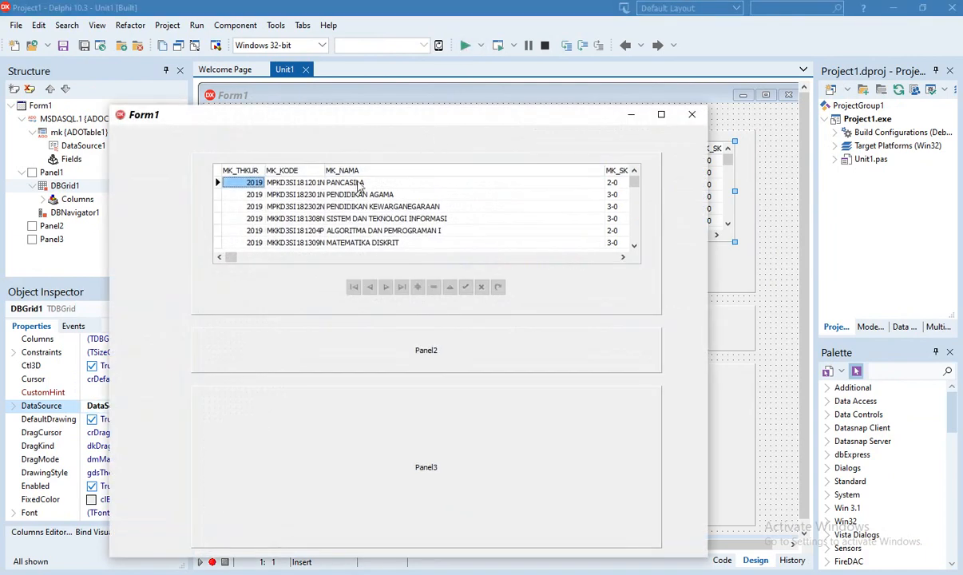
{"action": "left_click", "coordinate": [325, 187]}
{"action": "scroll", "coordinate": [325, 186], "scroll_direction": "down", "scroll_amount": 12}
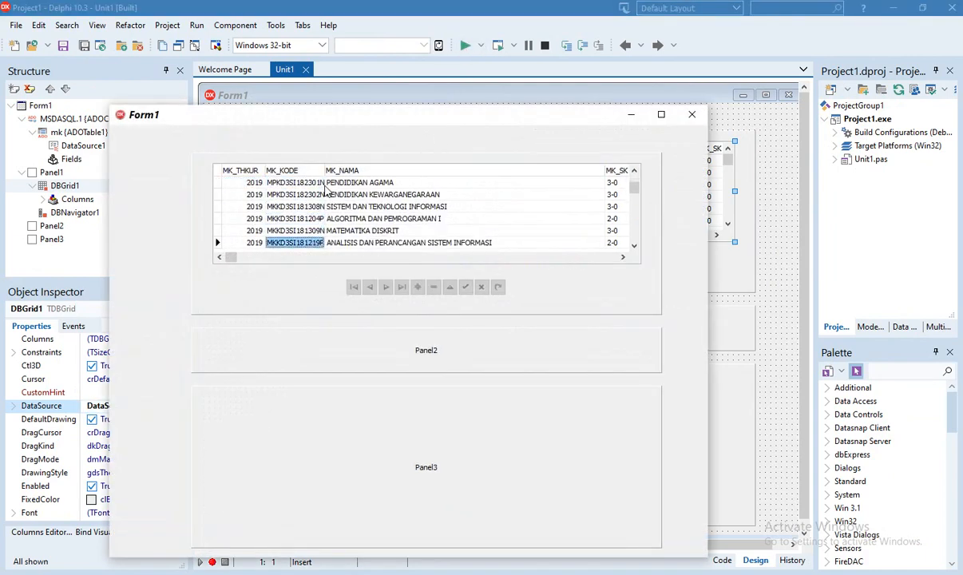
{"action": "scroll", "coordinate": [325, 190], "scroll_direction": "down", "scroll_amount": 4}
{"action": "scroll", "coordinate": [310, 182], "scroll_direction": "up", "scroll_amount": 4}
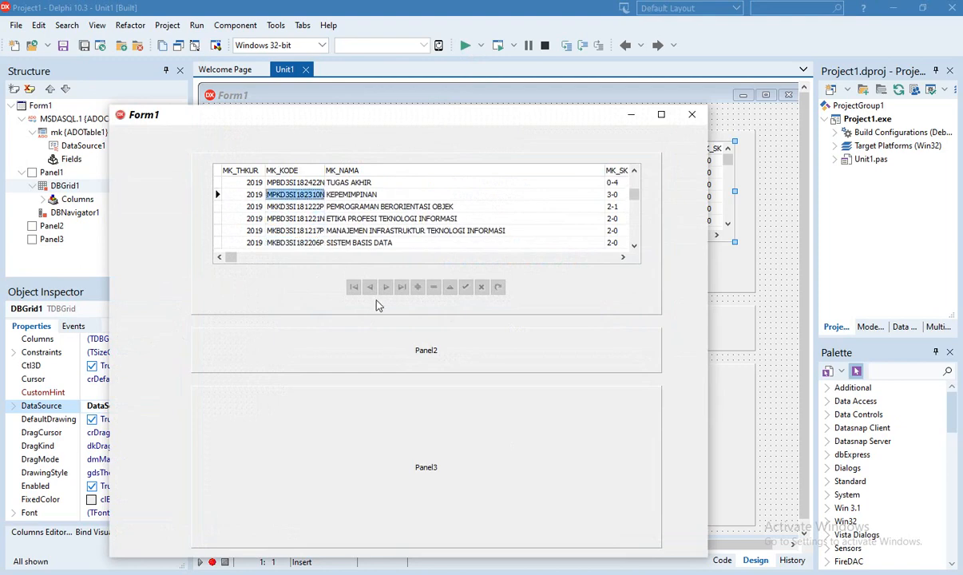
{"action": "left_click", "coordinate": [693, 119]}
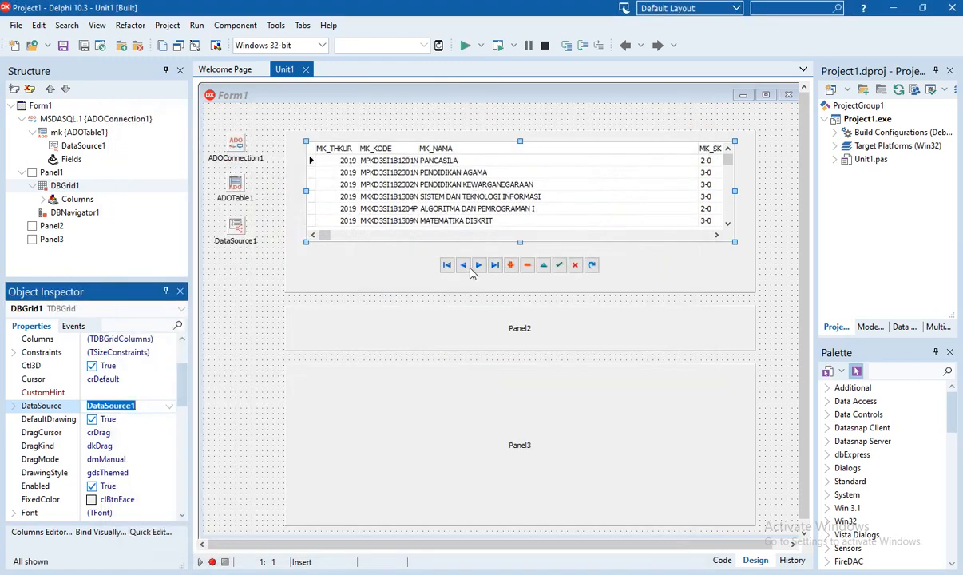
Set DBNavigator1's DataSource to DataSource1 and run the form
{"action": "left_click", "coordinate": [472, 273]}
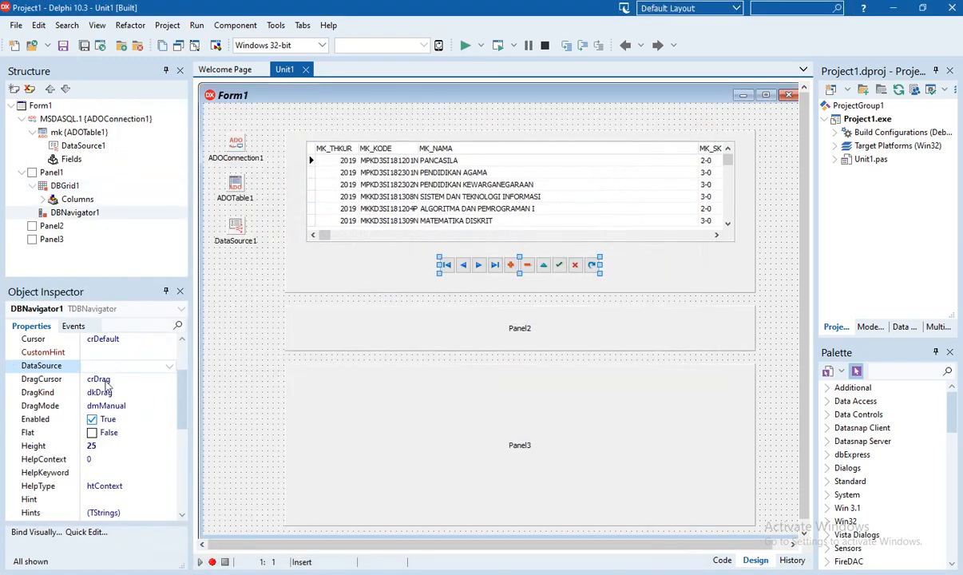
{"action": "left_click", "coordinate": [170, 367]}
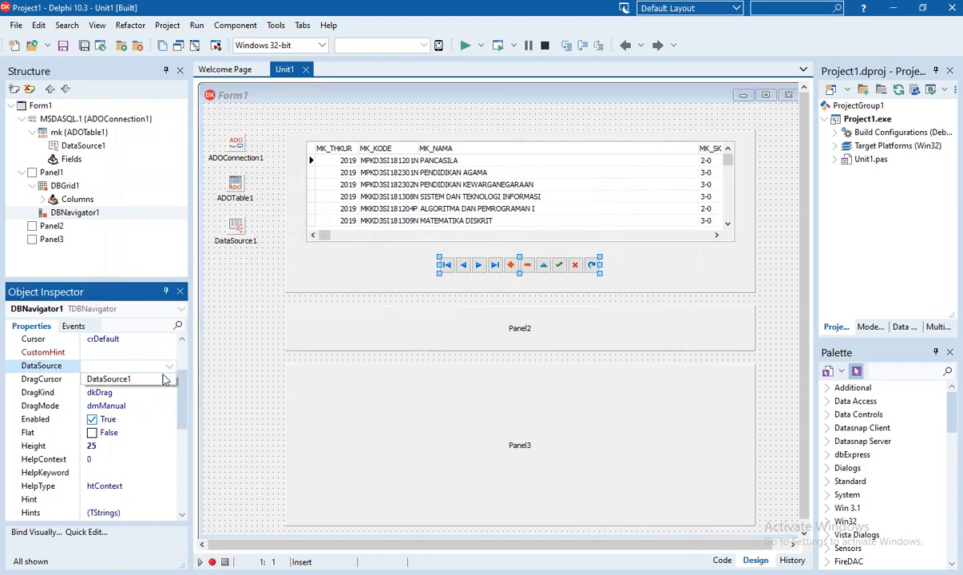
{"action": "left_click", "coordinate": [154, 381]}
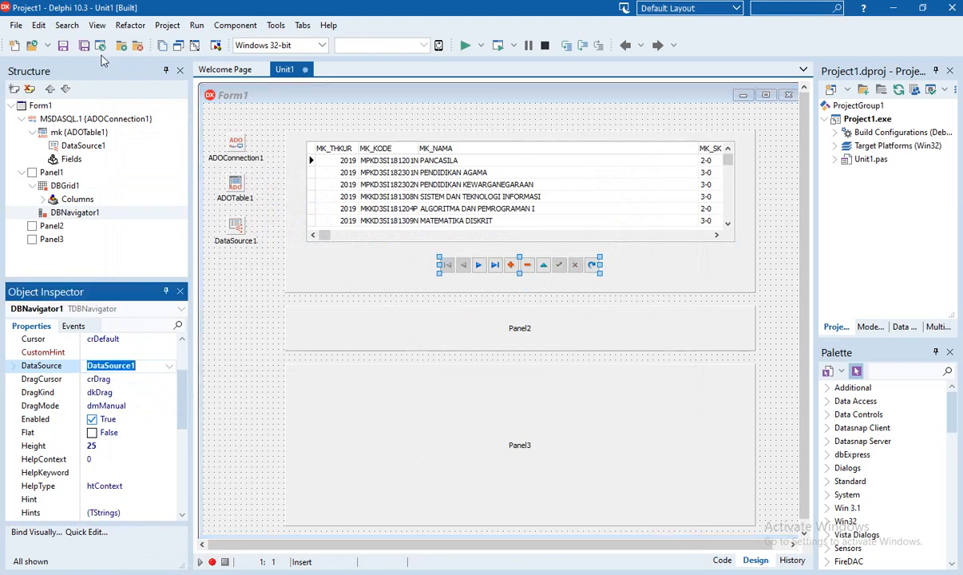
{"action": "left_click", "coordinate": [464, 46]}
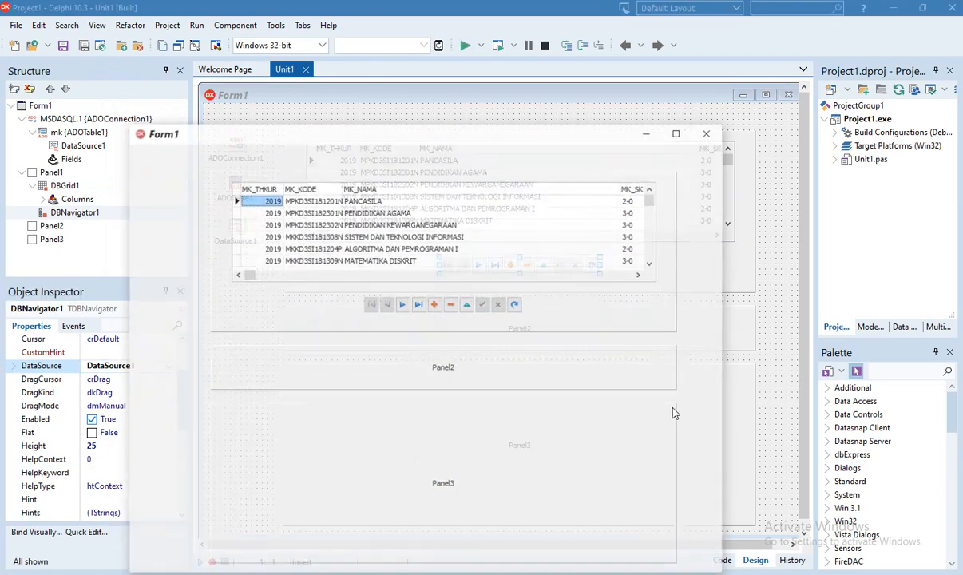
{"action": "left_click", "coordinate": [403, 306]}
{"action": "left_click", "coordinate": [404, 307]}
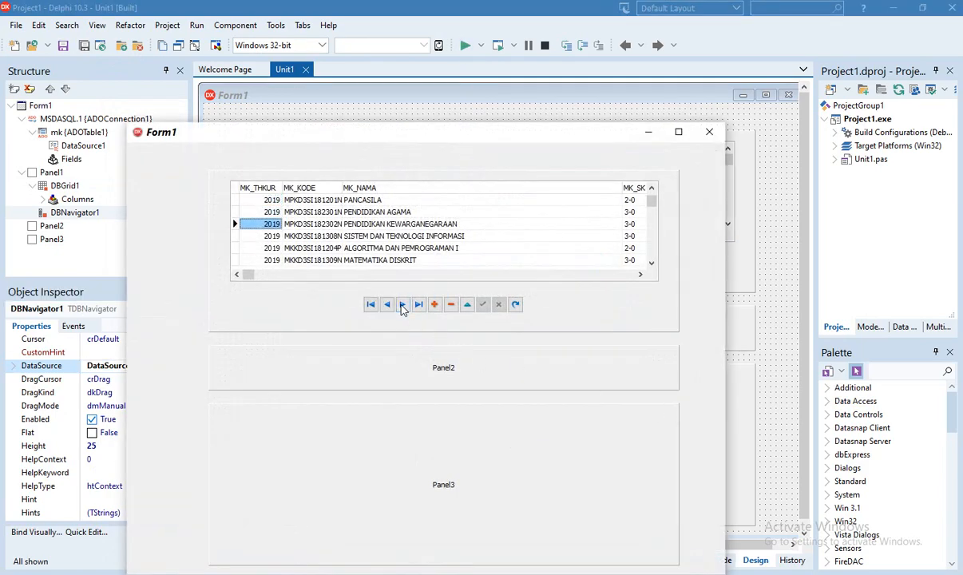
{"action": "left_click", "coordinate": [403, 307]}
{"action": "left_click", "coordinate": [419, 307]}
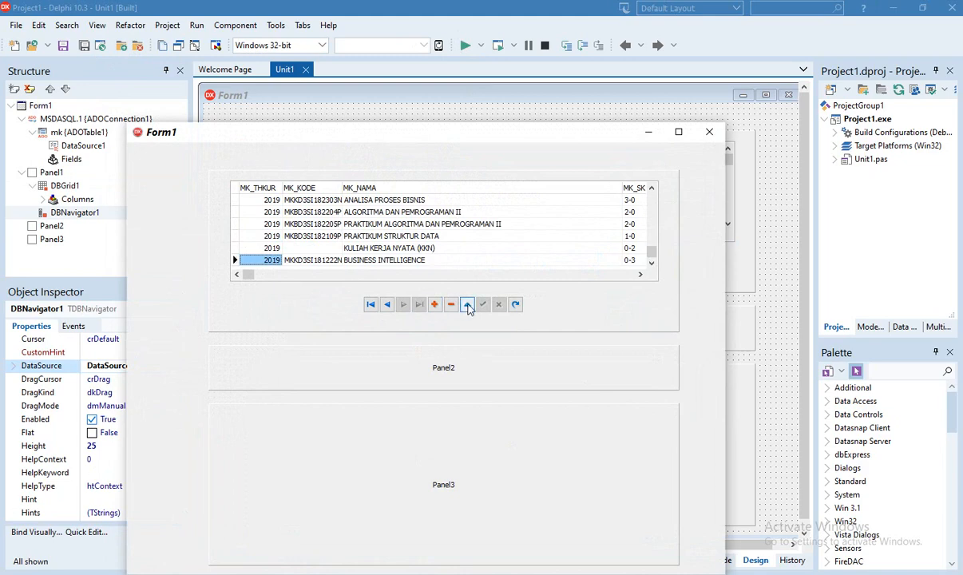
{"action": "left_click", "coordinate": [387, 306]}
{"action": "left_click", "coordinate": [370, 306]}
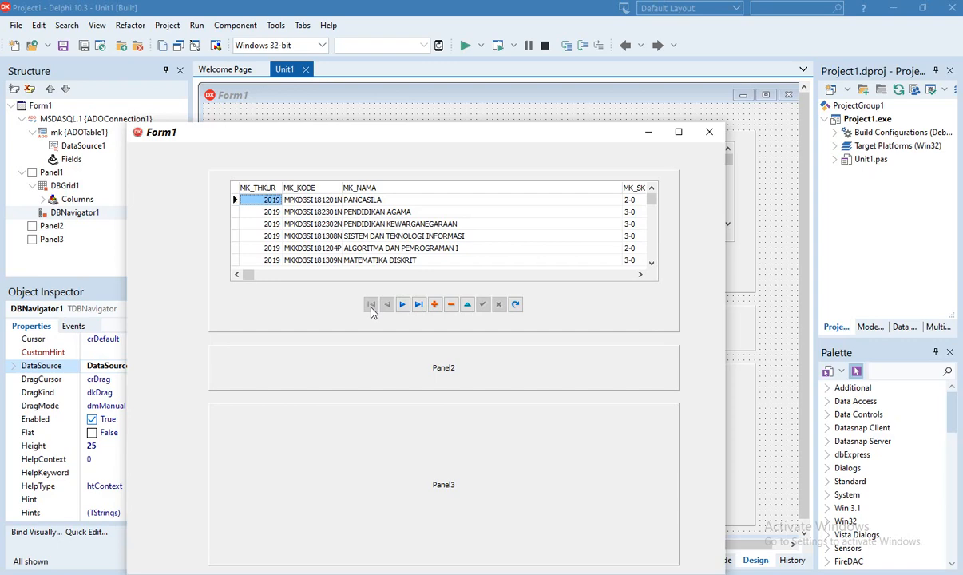
{"action": "left_click", "coordinate": [709, 132]}
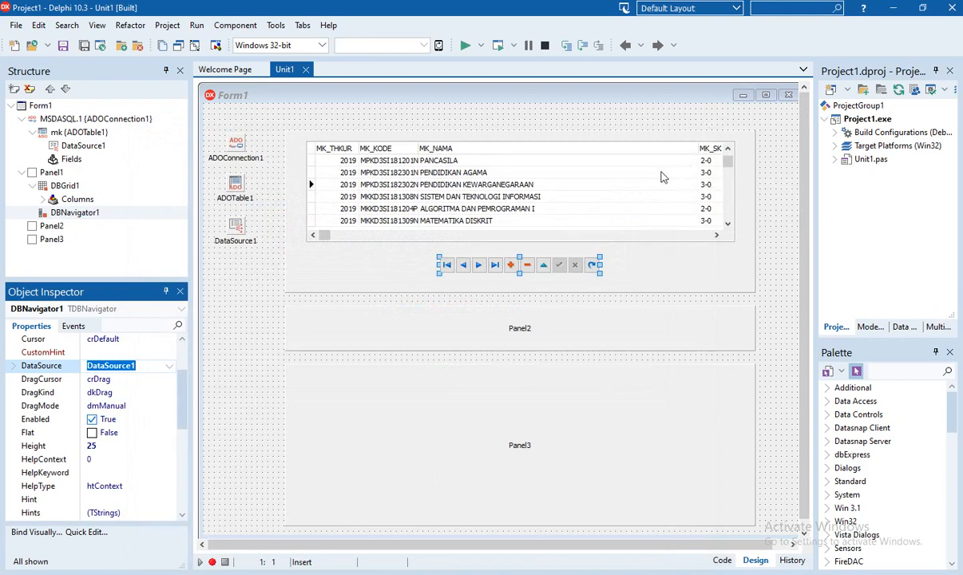
Select DBGrid1 on the form and locate its Columns property in the Object Inspector
{"action": "scroll", "coordinate": [662, 176], "scroll_direction": "down", "scroll_amount": 6}
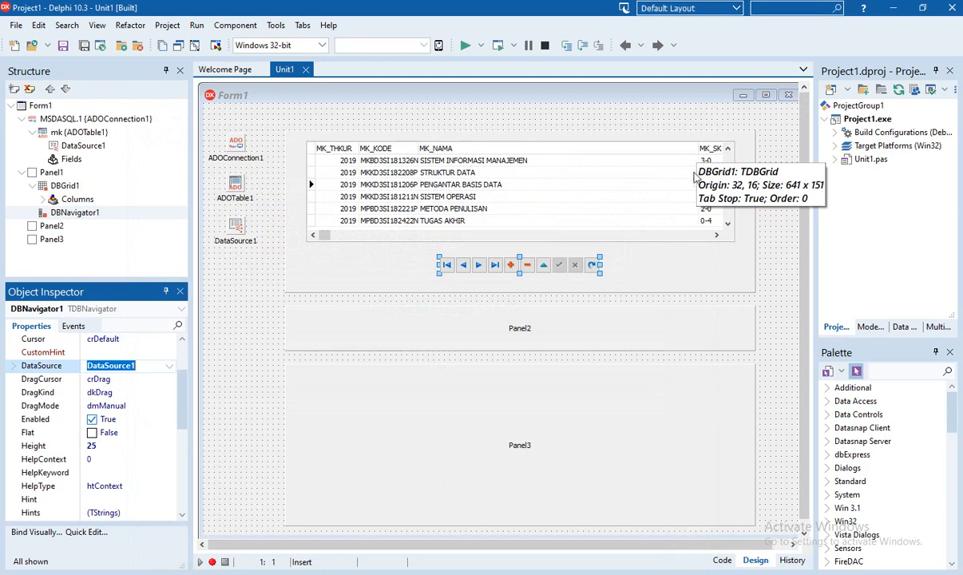
{"action": "left_click", "coordinate": [700, 151]}
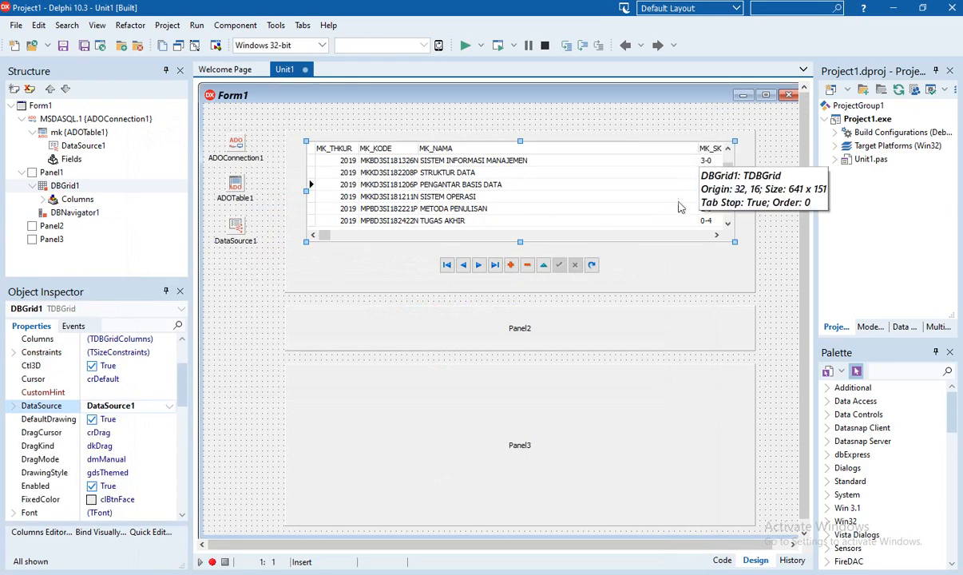
{"action": "scroll", "coordinate": [610, 223], "scroll_direction": "up", "scroll_amount": 3}
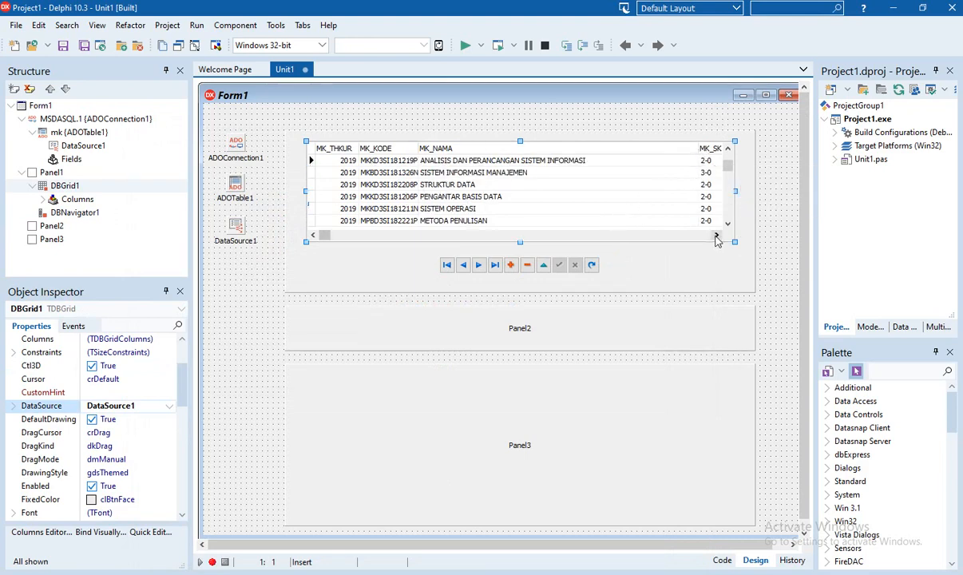
{"action": "left_click", "coordinate": [716, 235]}
{"action": "left_click", "coordinate": [717, 236]}
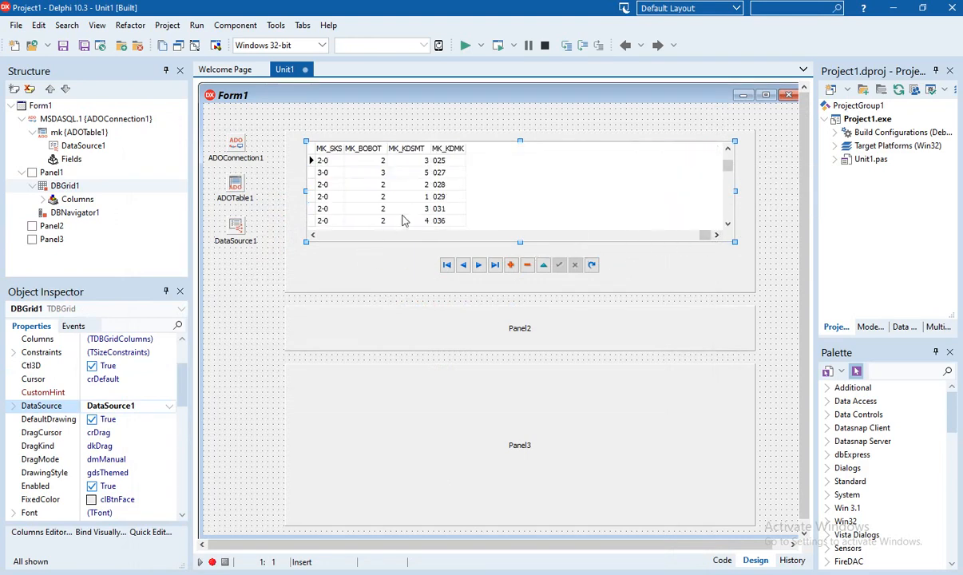
{"action": "left_click", "coordinate": [314, 235]}
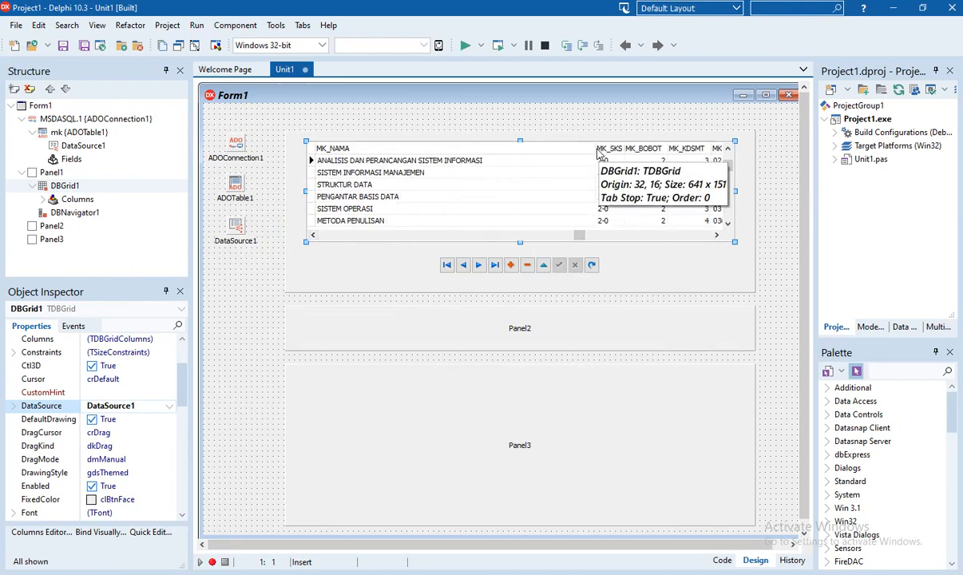
{"action": "scroll", "coordinate": [550, 195], "scroll_direction": "down", "scroll_amount": 4}
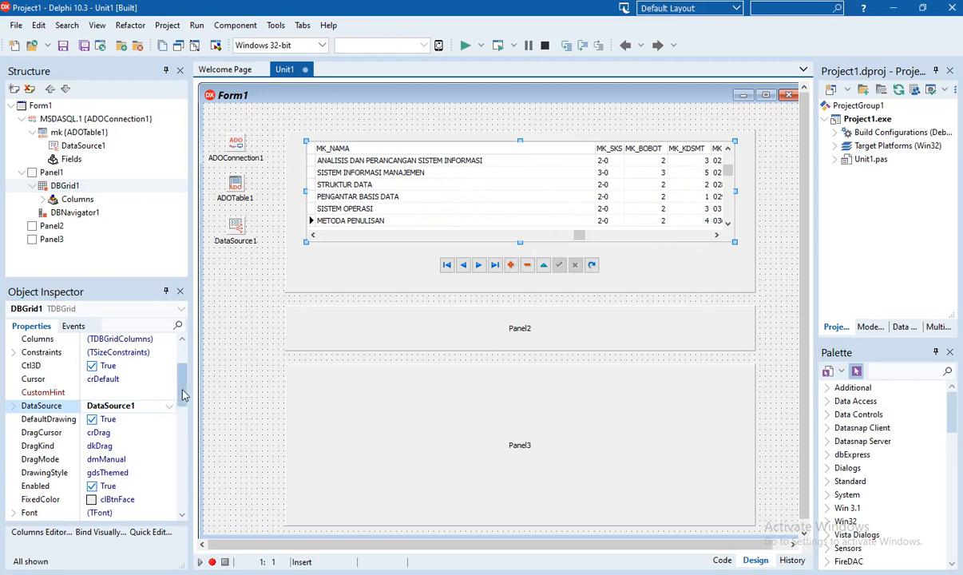
{"action": "scroll", "coordinate": [183, 371], "scroll_direction": "up", "scroll_amount": 2}
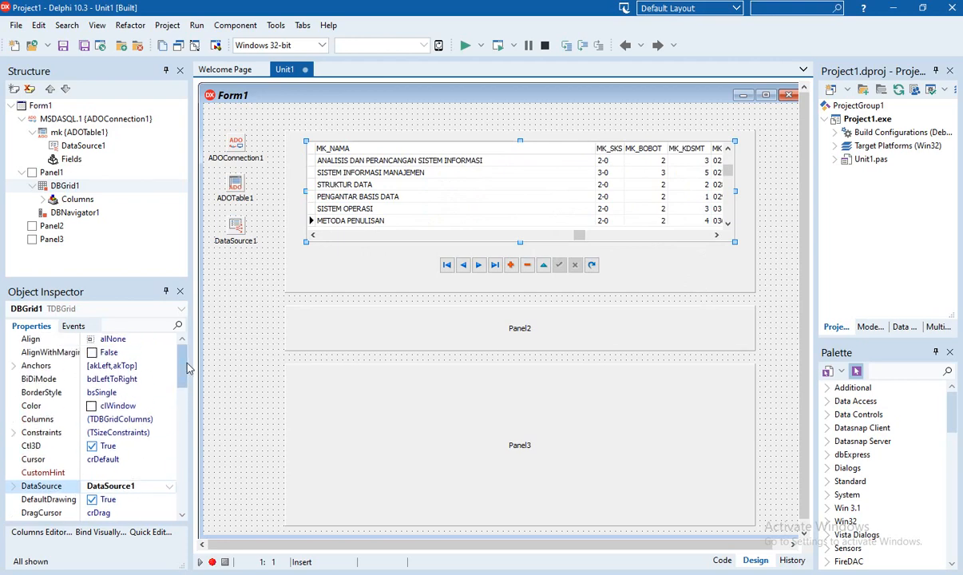
{"action": "left_click", "coordinate": [128, 419]}
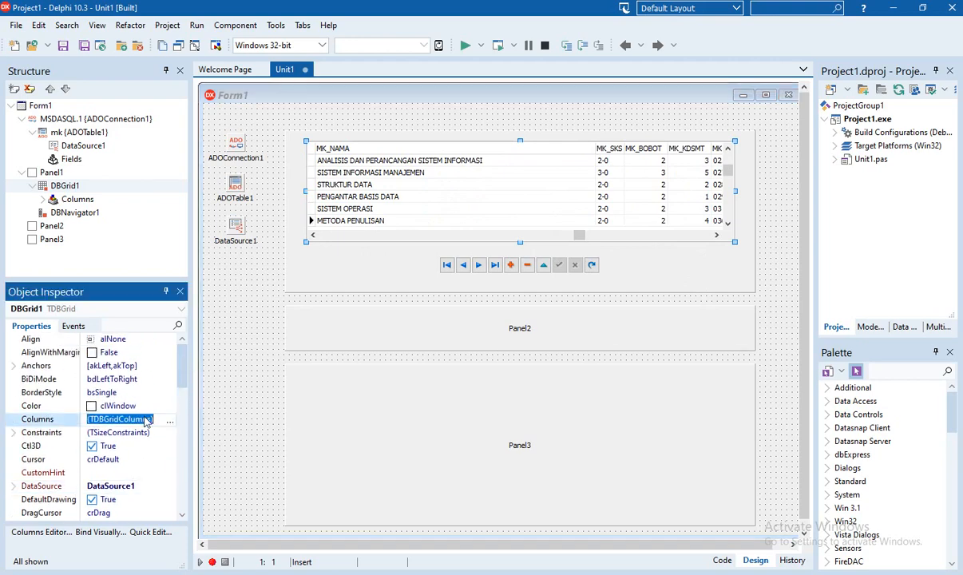
Open DBGrid1's Columns editor and add all fields as columns
{"action": "left_click", "coordinate": [168, 425]}
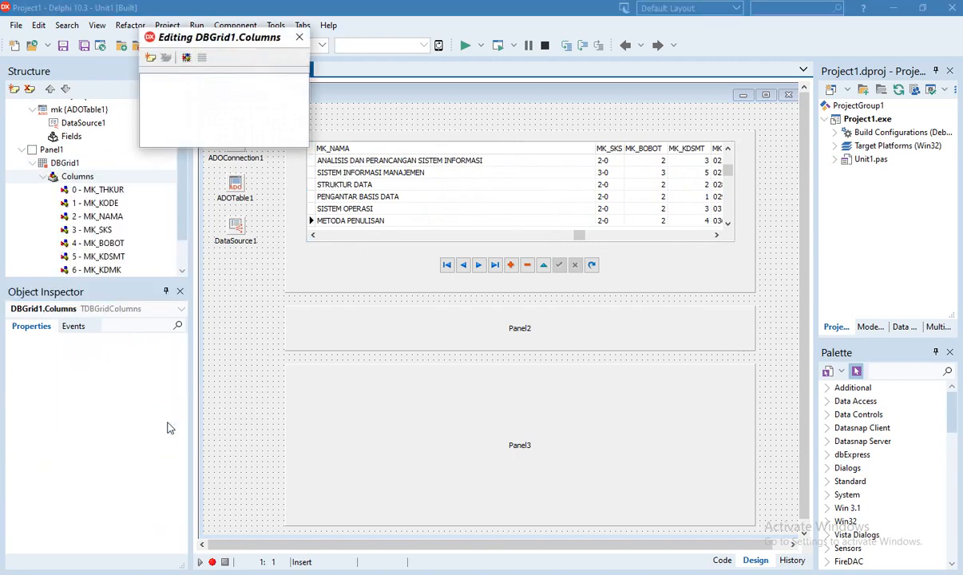
{"action": "left_click", "coordinate": [187, 59]}
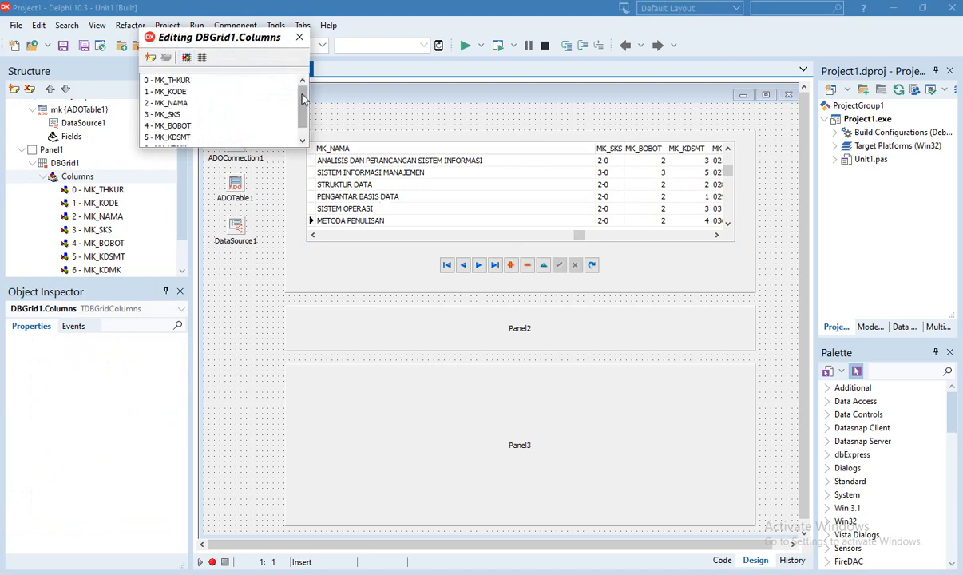
{"action": "left_click_drag", "start_coordinate": [301, 97], "coordinate": [303, 68]}
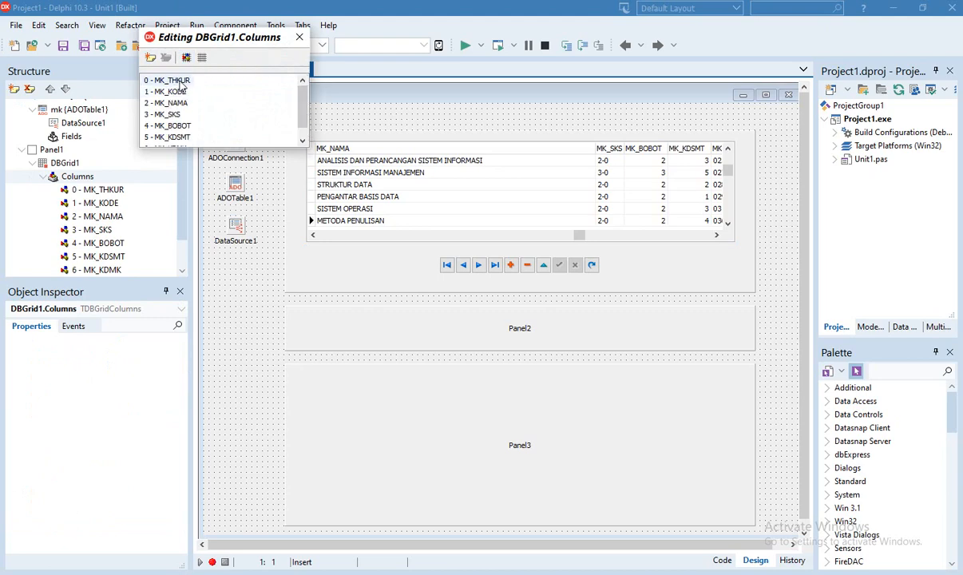
Review the MK_THKUR, MK_KODE, MK_NAMA and MK_SKS columns, ending on MK_THKUR's field
{"action": "left_click", "coordinate": [170, 80]}
{"action": "left_click", "coordinate": [179, 91]}
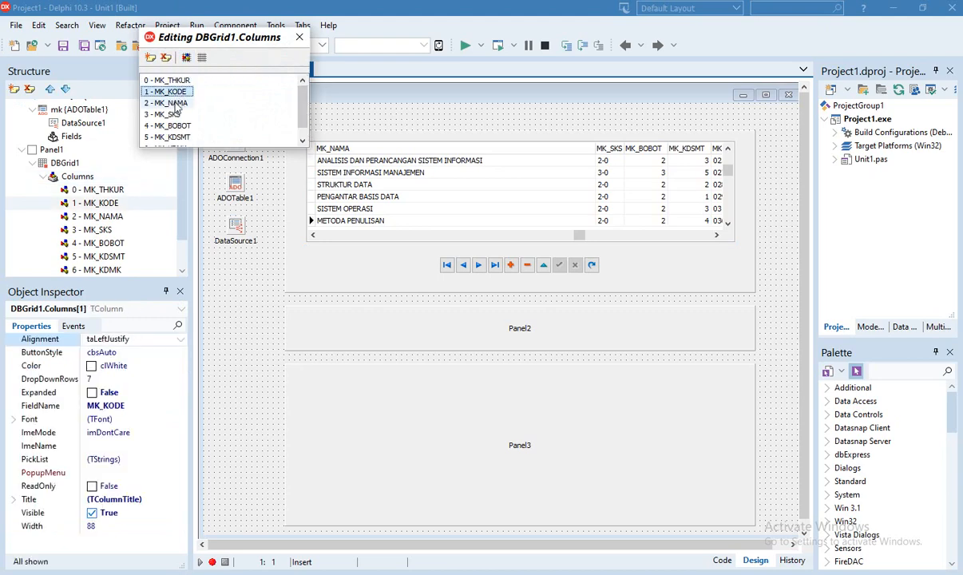
{"action": "left_click", "coordinate": [176, 103]}
{"action": "left_click", "coordinate": [176, 117]}
{"action": "left_click", "coordinate": [177, 103]}
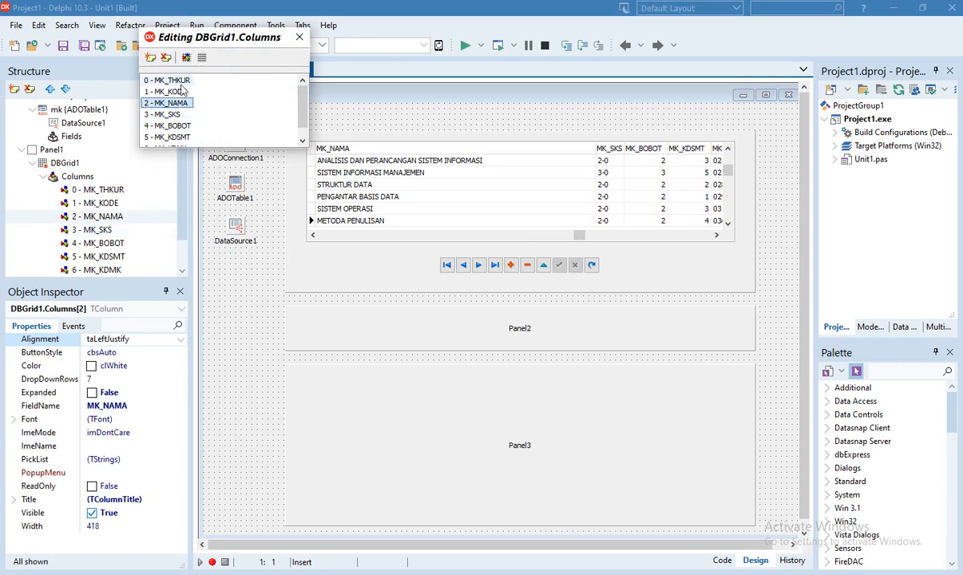
{"action": "left_click", "coordinate": [172, 81]}
{"action": "left_click", "coordinate": [178, 92]}
{"action": "left_click", "coordinate": [184, 81]}
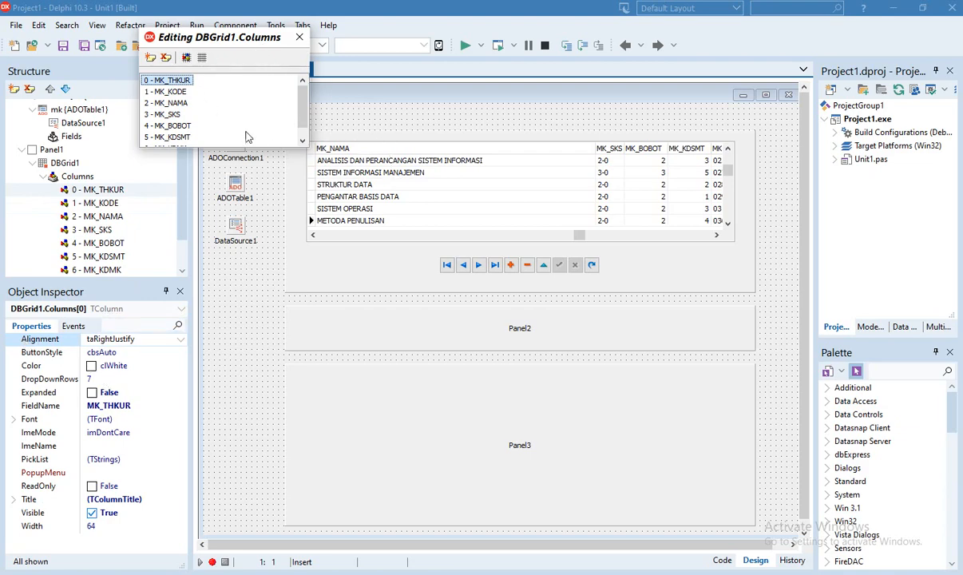
{"action": "left_click", "coordinate": [177, 92]}
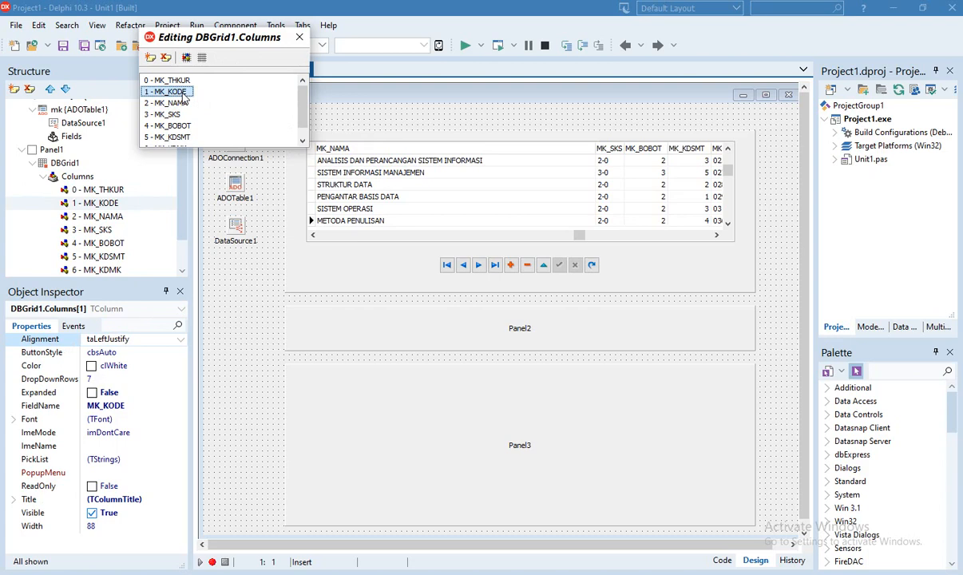
{"action": "left_click", "coordinate": [183, 104]}
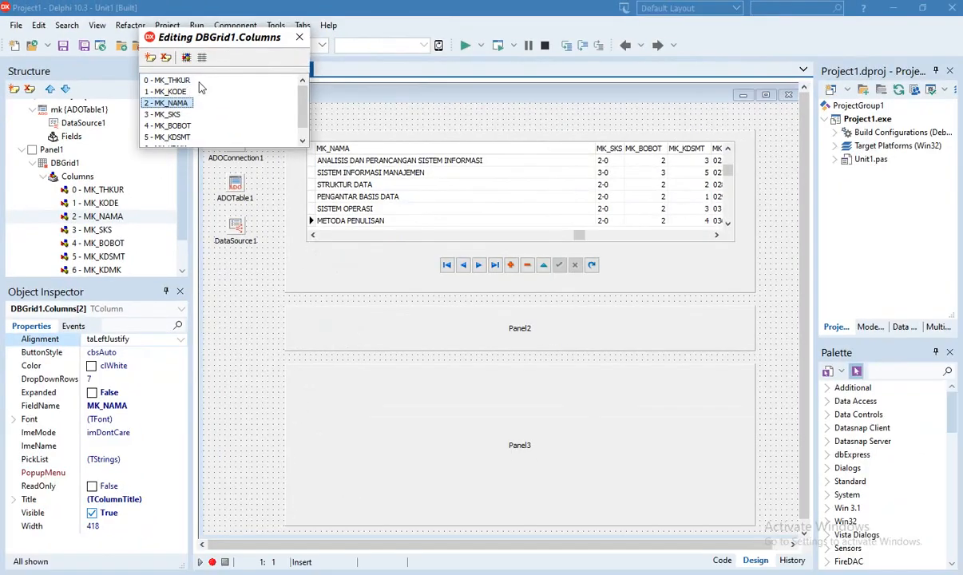
{"action": "left_click", "coordinate": [352, 139]}
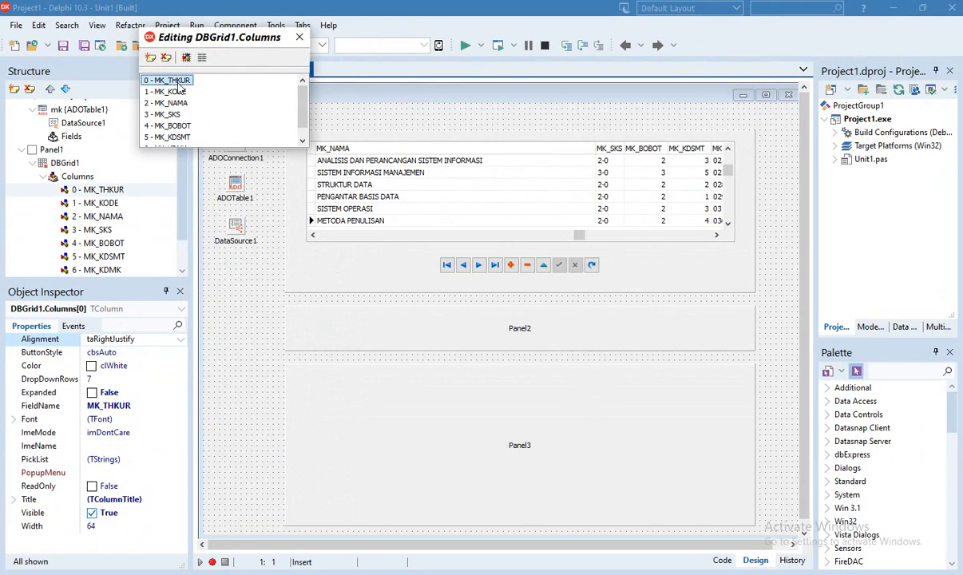
{"action": "left_click", "coordinate": [115, 407]}
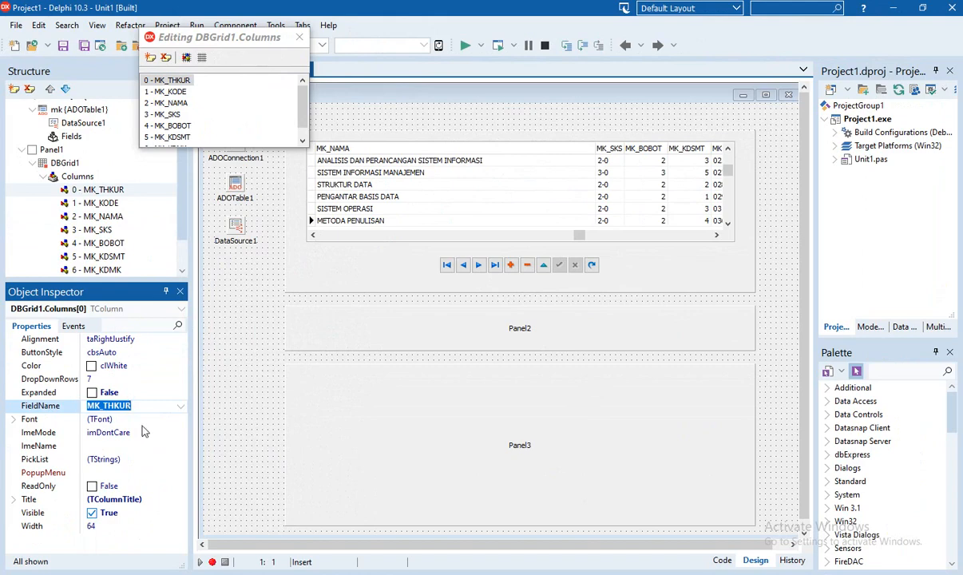
Set the MK_THKUR column's Font Size to 10
{"action": "left_click", "coordinate": [13, 418]}
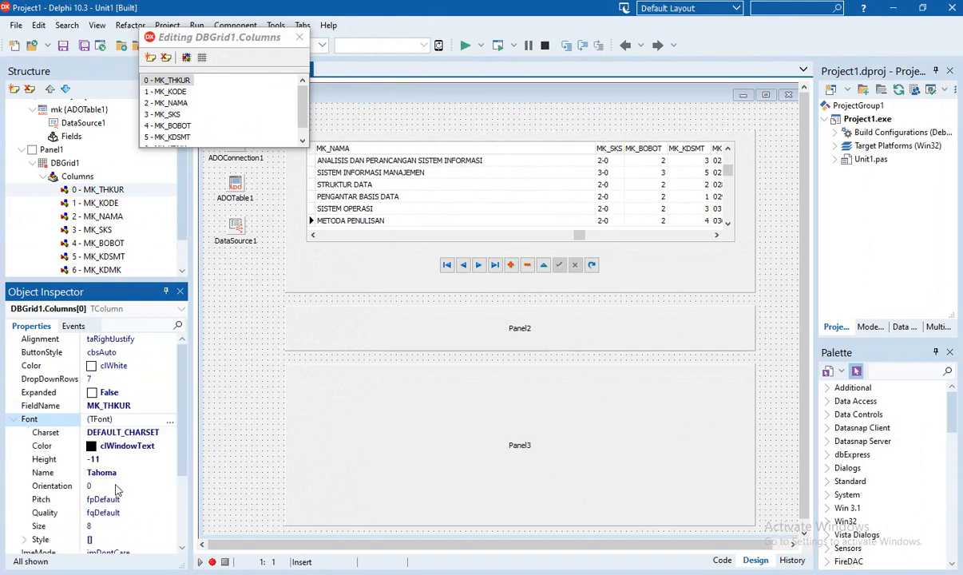
{"action": "scroll", "coordinate": [113, 479], "scroll_direction": "down", "scroll_amount": 3}
{"action": "scroll", "coordinate": [120, 489], "scroll_direction": "down", "scroll_amount": 3}
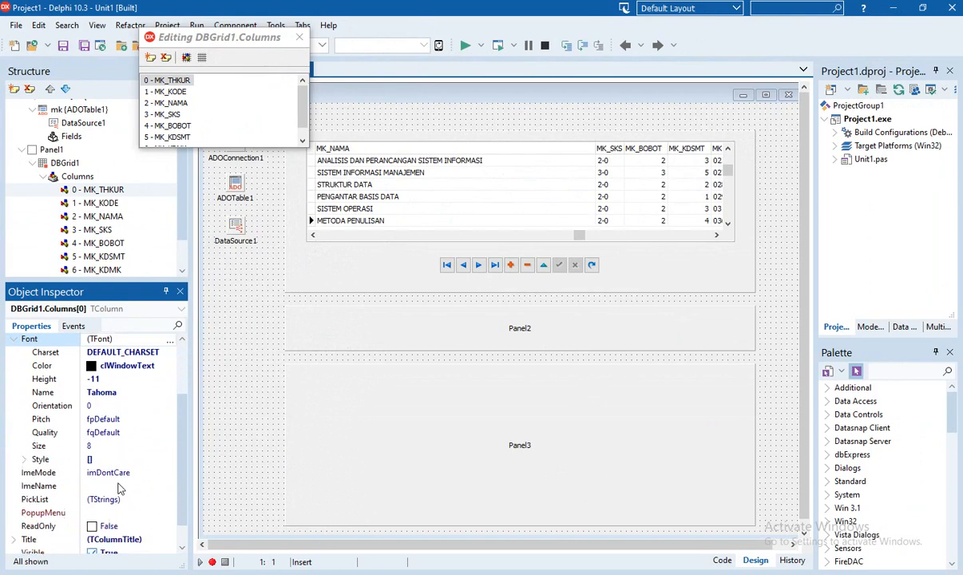
{"action": "scroll", "coordinate": [120, 487], "scroll_direction": "down", "scroll_amount": 2}
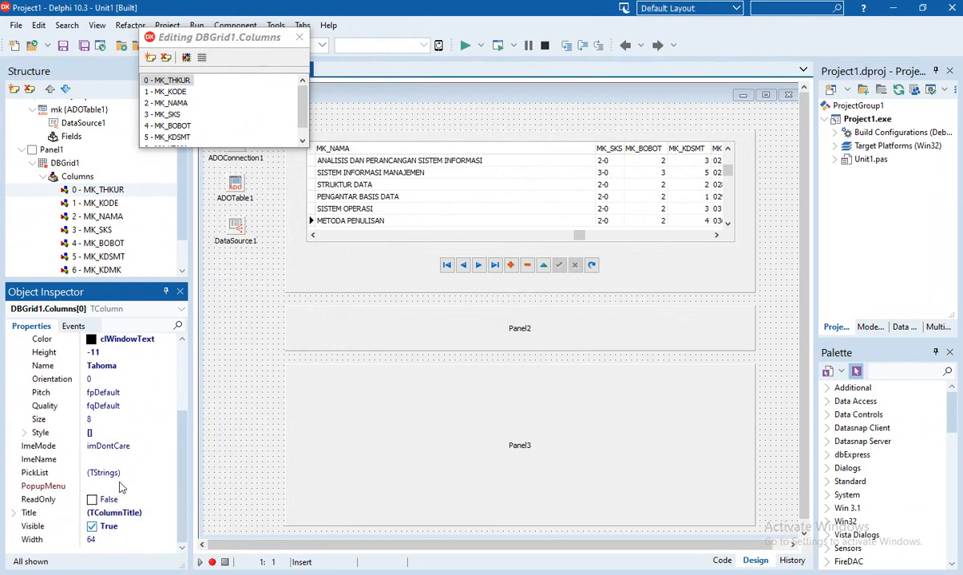
{"action": "left_click", "coordinate": [92, 419]}
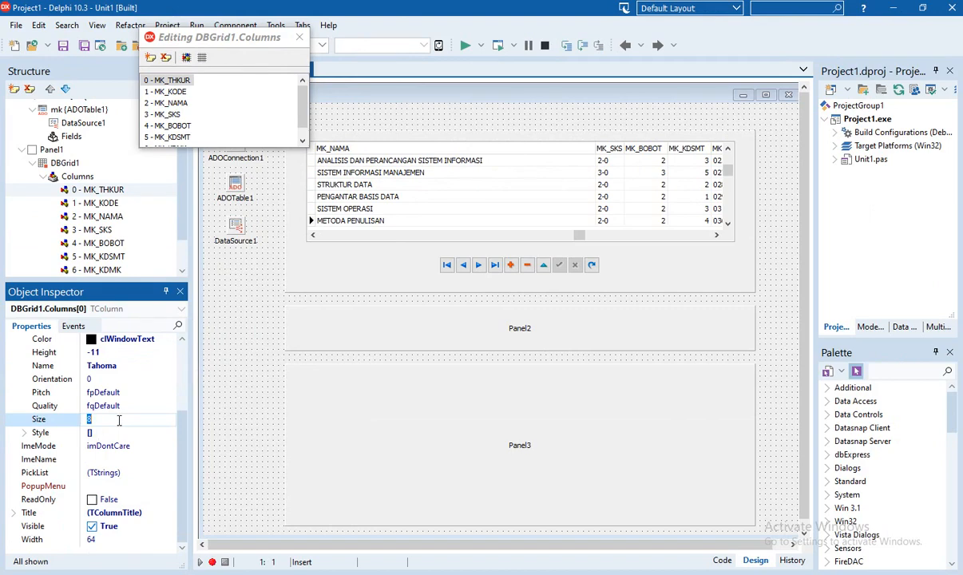
{"action": "type", "text": "10"}
{"action": "left_click", "coordinate": [25, 433]}
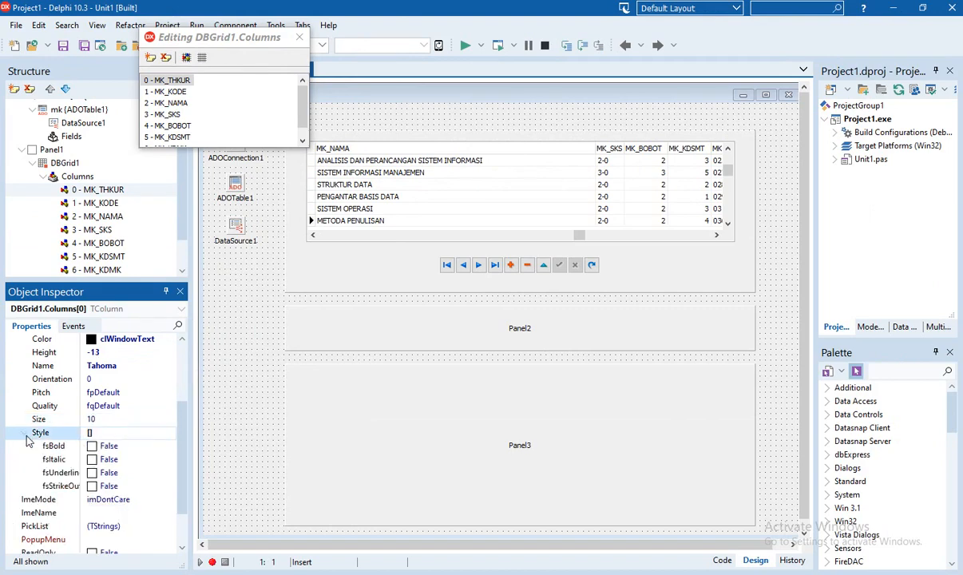
{"action": "scroll", "coordinate": [134, 424], "scroll_direction": "down", "scroll_amount": 2}
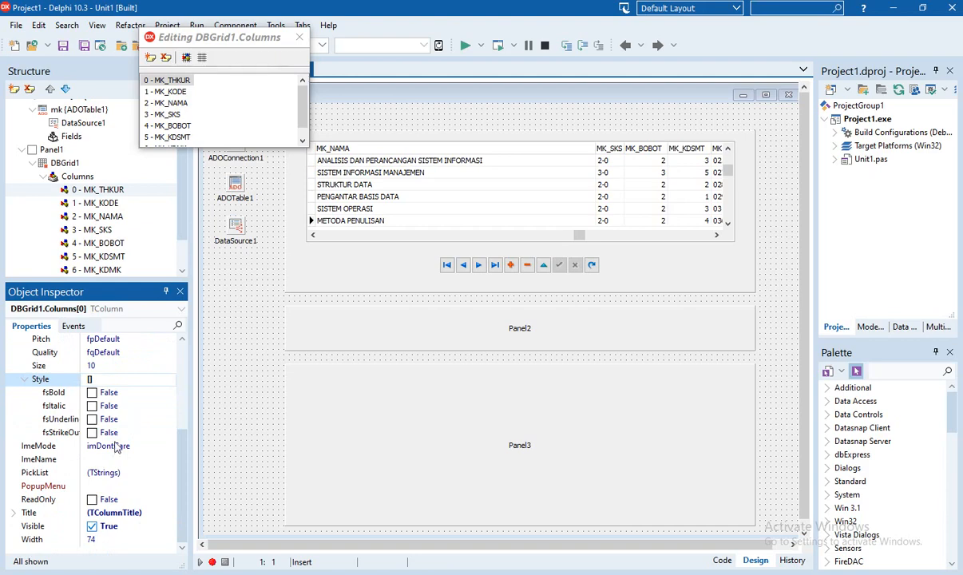
Change the first column's title caption from MK_THKUR to THKUR
{"action": "left_click", "coordinate": [14, 515]}
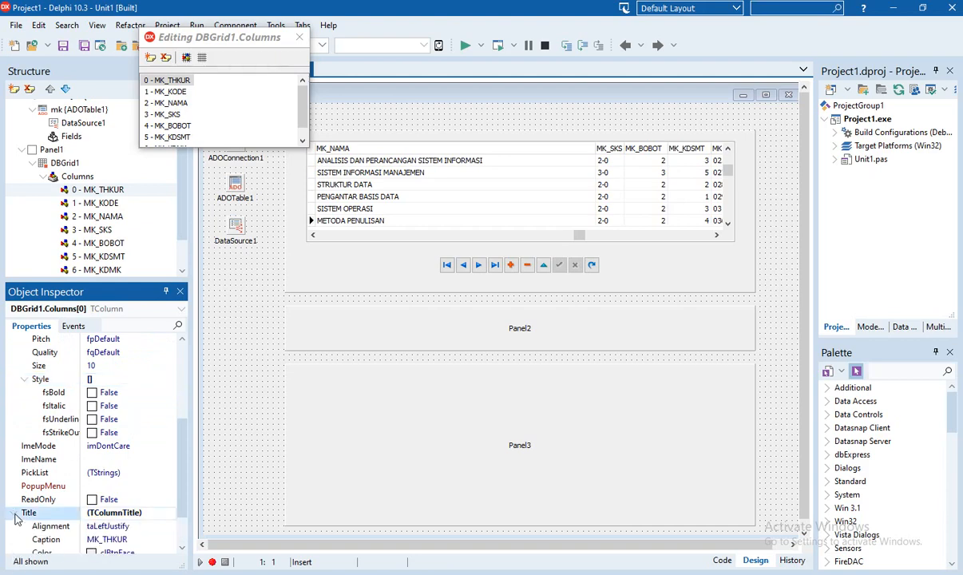
{"action": "scroll", "coordinate": [144, 524], "scroll_direction": "down", "scroll_amount": 2}
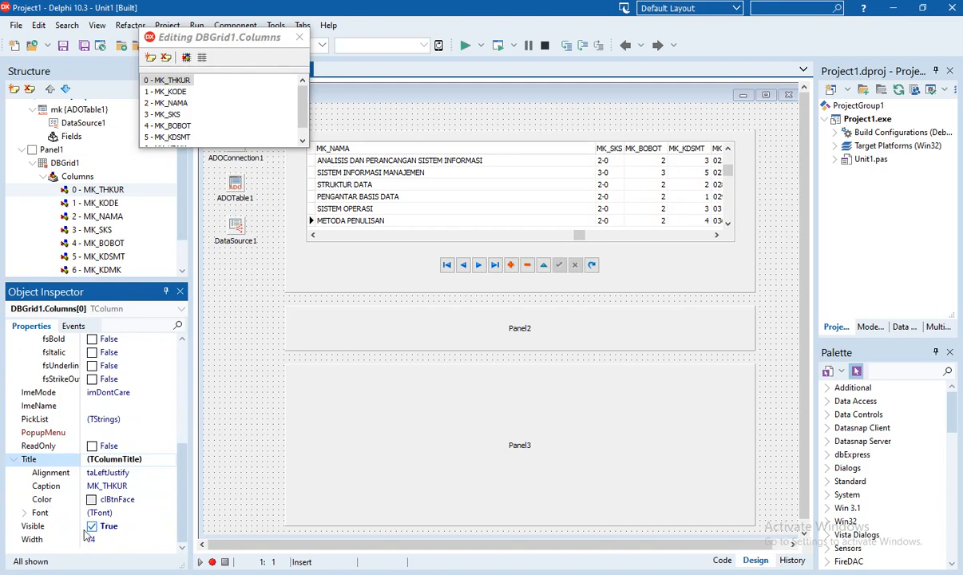
{"action": "left_click", "coordinate": [50, 486]}
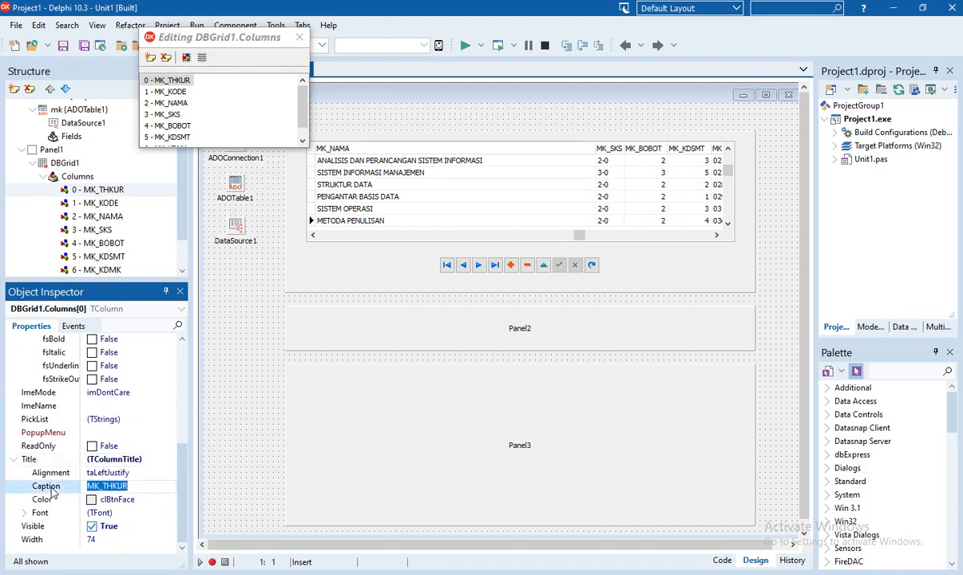
{"action": "left_click", "coordinate": [122, 486]}
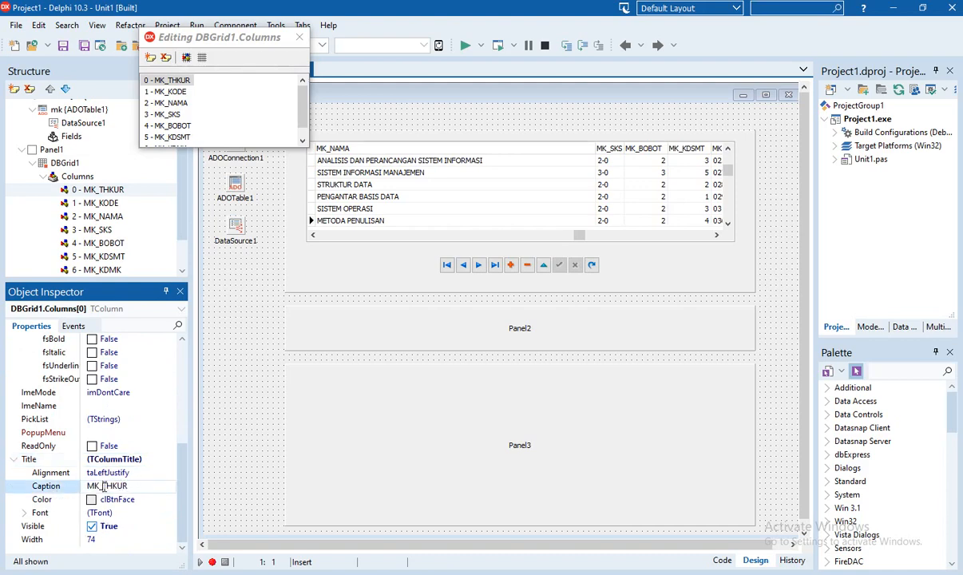
{"action": "left_click_drag", "start_coordinate": [104, 485], "coordinate": [73, 483]}
{"action": "key", "text": "BackSpace"}
{"action": "left_click", "coordinate": [106, 472]}
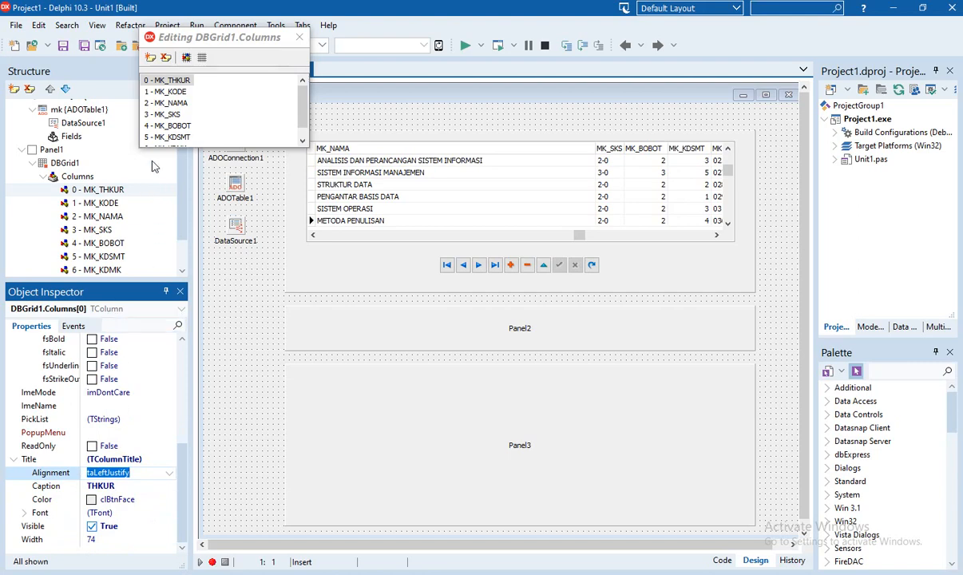
Change the MK_KODE column's title caption to KODE
{"action": "left_click", "coordinate": [165, 92]}
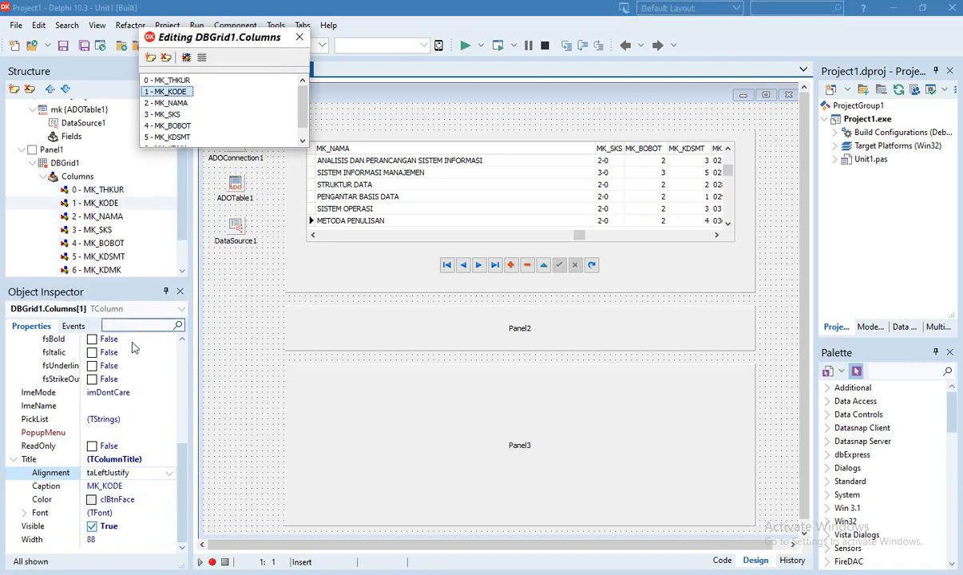
{"action": "left_click", "coordinate": [103, 486]}
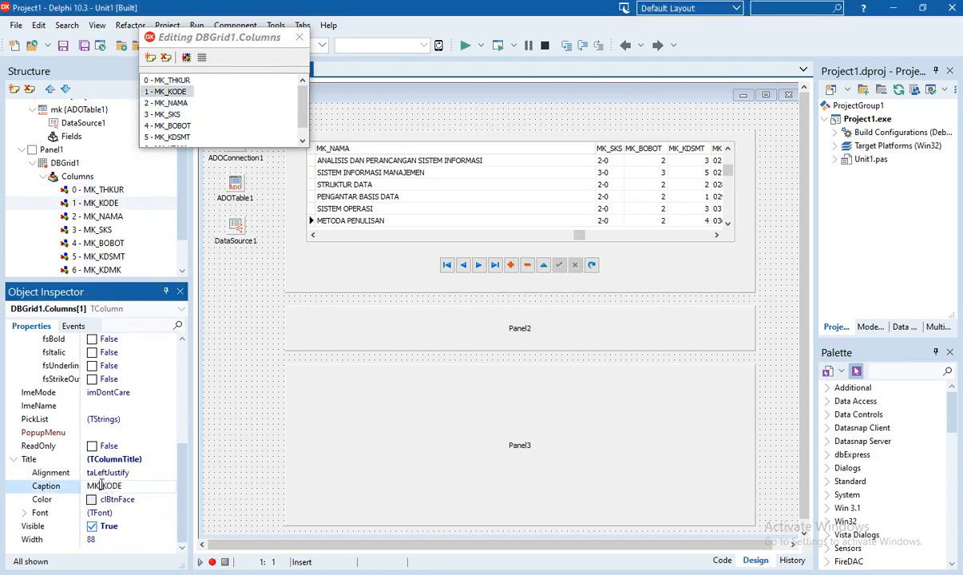
{"action": "left_click_drag", "start_coordinate": [97, 486], "coordinate": [80, 479]}
{"action": "key", "text": "BackSpace"}
{"action": "key", "text": "Return"}
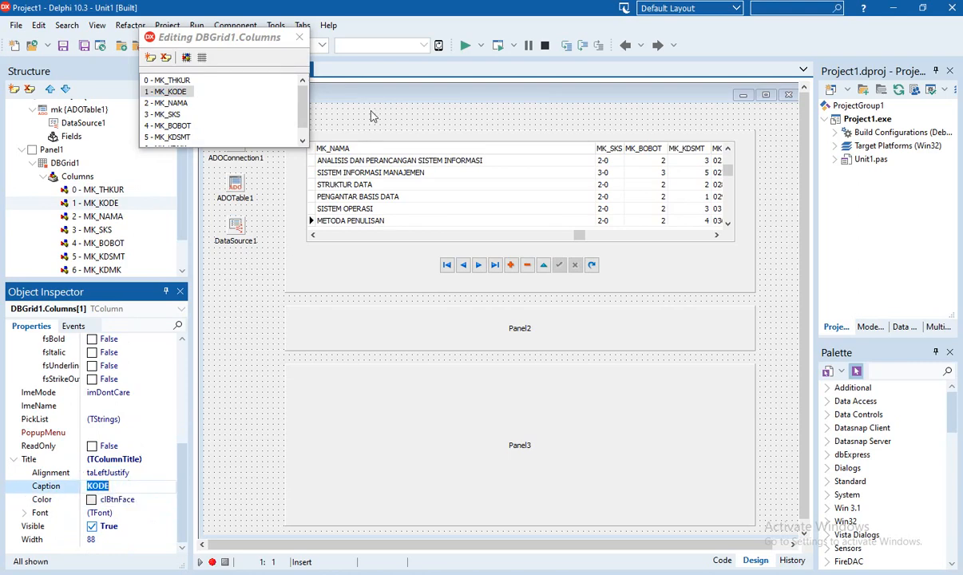
Change the MK_NAMA column's title caption to NAMA MATAKULIAH
{"action": "left_click", "coordinate": [178, 104]}
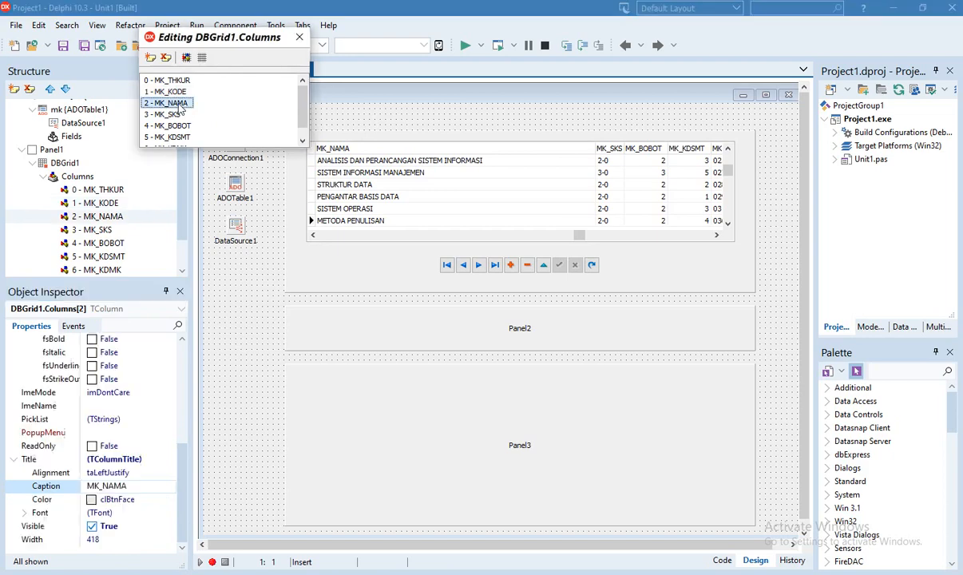
{"action": "left_click", "coordinate": [103, 487]}
{"action": "key", "text": "BackSpace"}
{"action": "key", "text": "BackSpace"}
{"action": "key", "text": "BackSpace"}
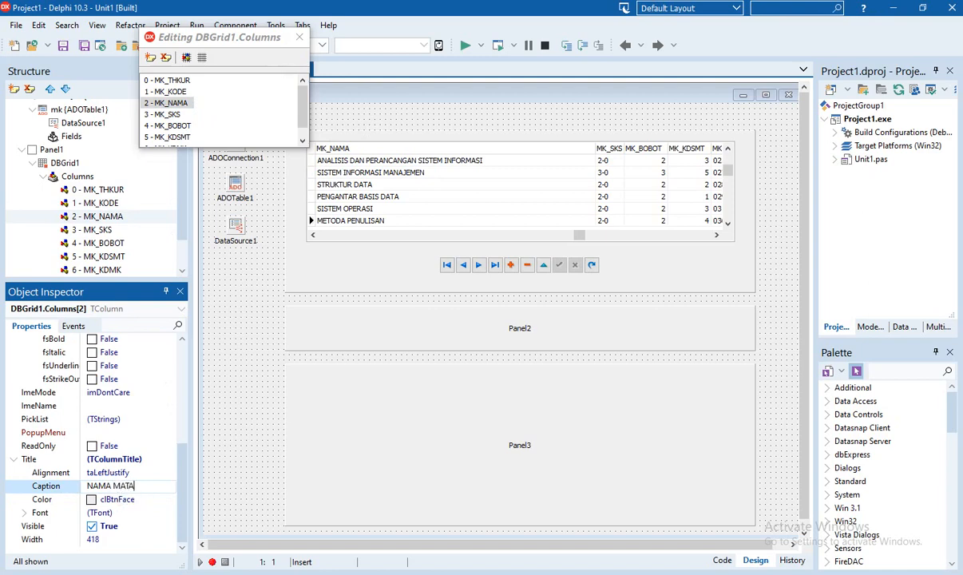
{"action": "type", "text": "MATAKULIAH"}
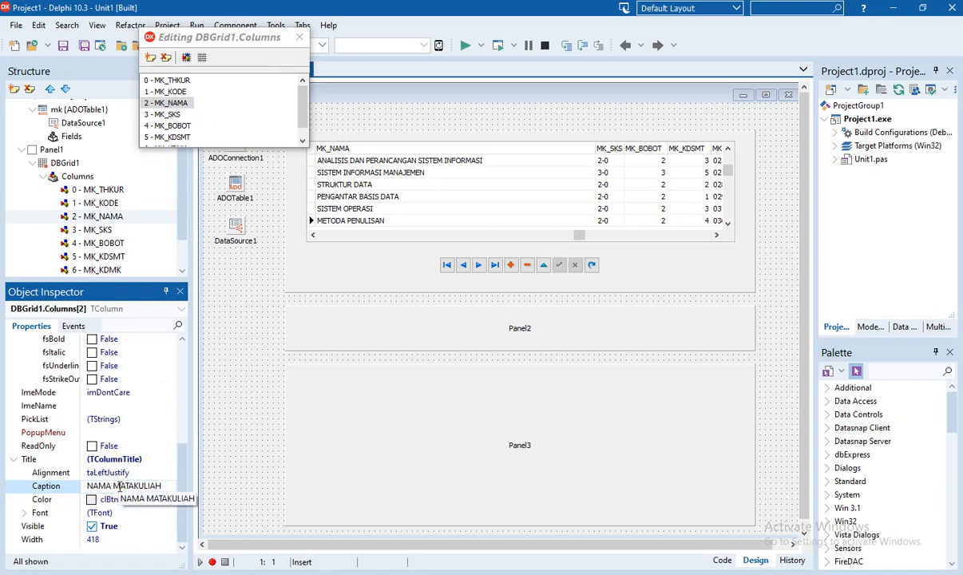
{"action": "left_click", "coordinate": [114, 458]}
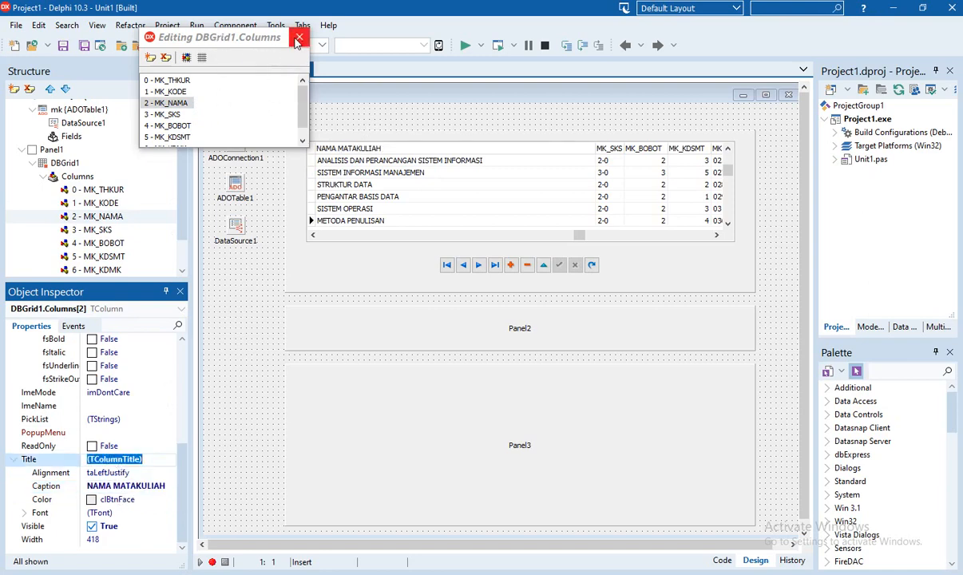
Close the Columns editor, then save all files and run the project
{"action": "left_click", "coordinate": [377, 109]}
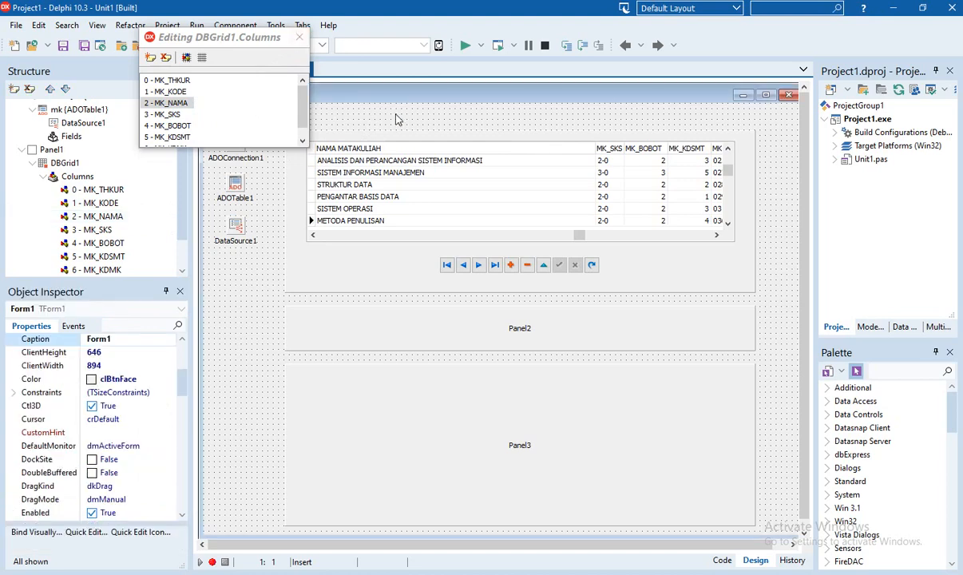
{"action": "left_click_drag", "start_coordinate": [240, 38], "coordinate": [363, 242]}
{"action": "left_click", "coordinate": [421, 241]}
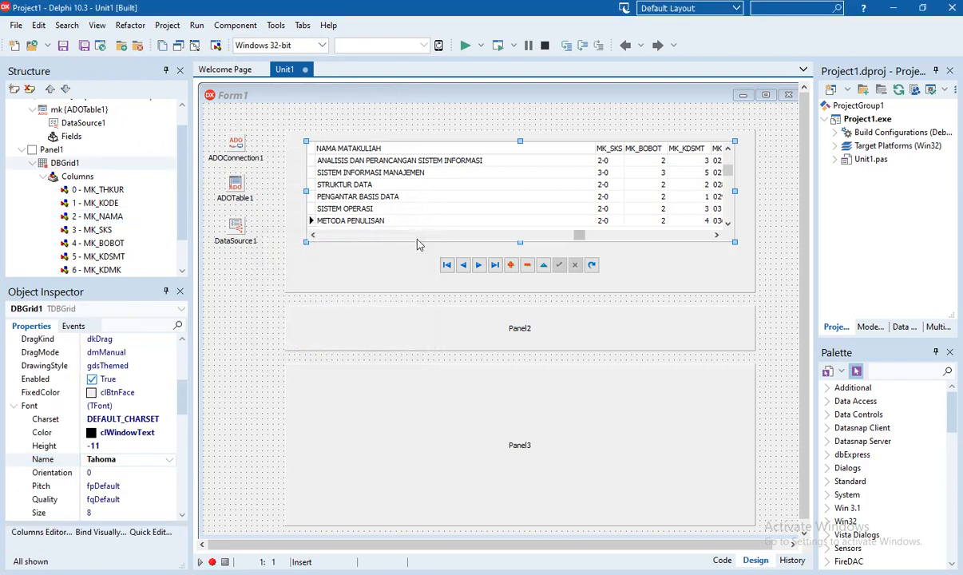
{"action": "left_click", "coordinate": [90, 191]}
{"action": "left_click", "coordinate": [99, 205]}
{"action": "left_click", "coordinate": [103, 230]}
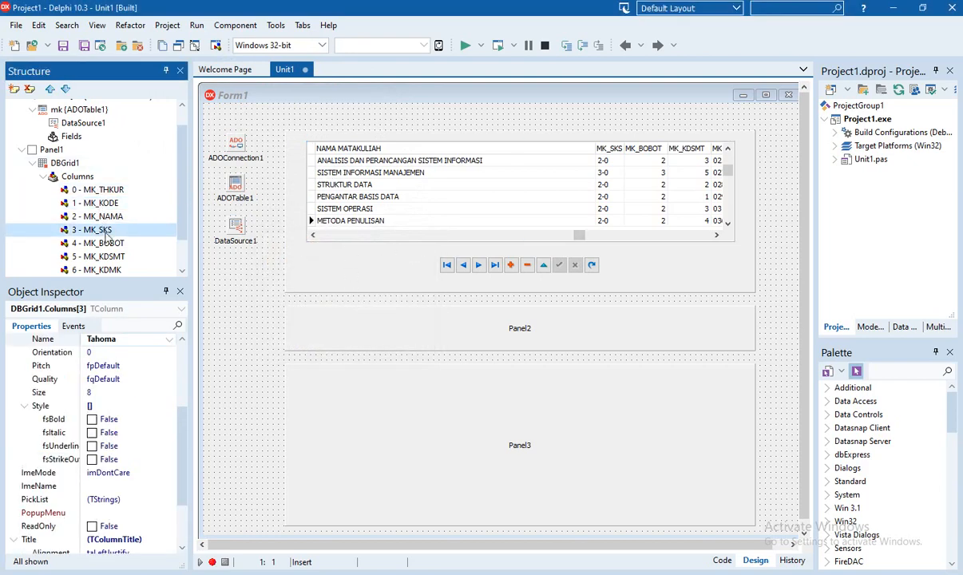
{"action": "left_click", "coordinate": [108, 241]}
{"action": "left_click", "coordinate": [83, 45]}
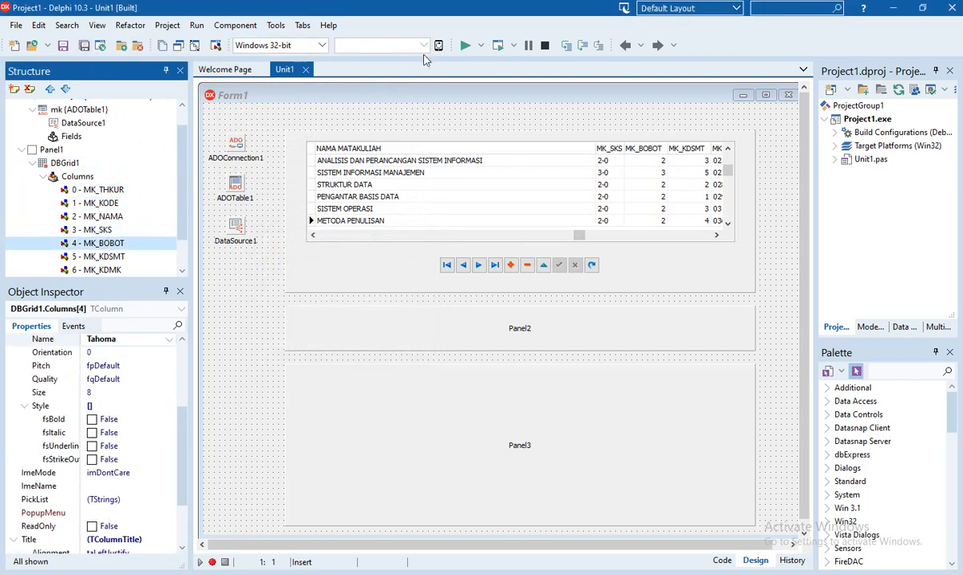
{"action": "left_click", "coordinate": [465, 53]}
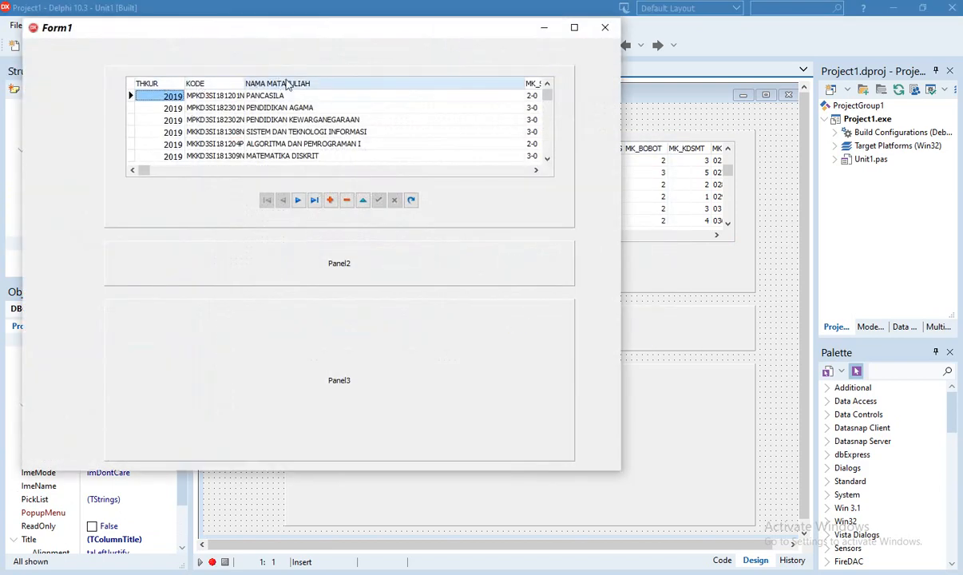
{"action": "left_click_drag", "start_coordinate": [147, 173], "coordinate": [266, 176]}
{"action": "left_click", "coordinate": [263, 172]}
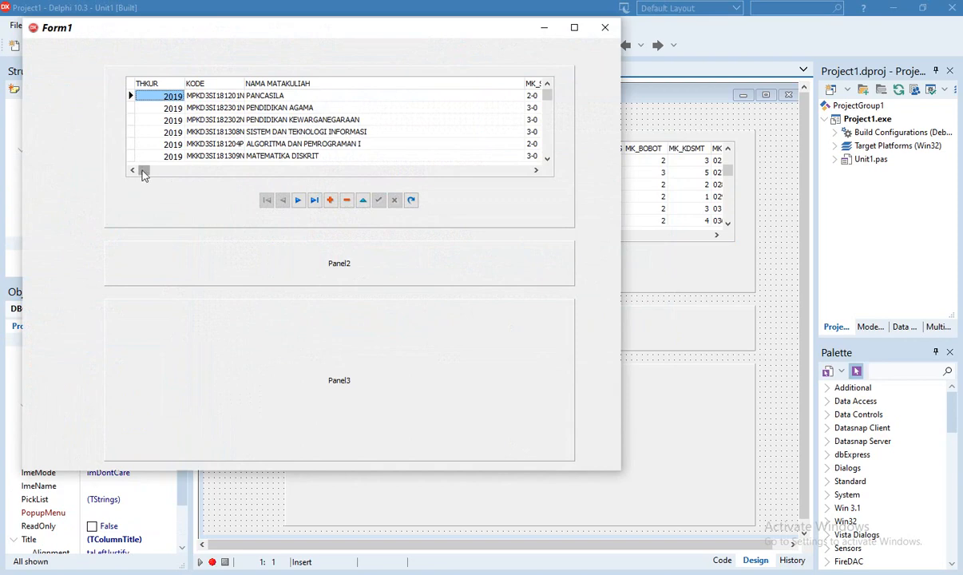
{"action": "key", "text": "Down"}
{"action": "key", "text": "Down"}
{"action": "key", "text": "Down"}
{"action": "key", "text": "Down"}
{"action": "key", "text": "Down"}
{"action": "key", "text": "Down"}
{"action": "key", "text": "Down"}
{"action": "key", "text": "Down"}
{"action": "key", "text": "Down"}
{"action": "key", "text": "Down"}
{"action": "key", "text": "Down"}
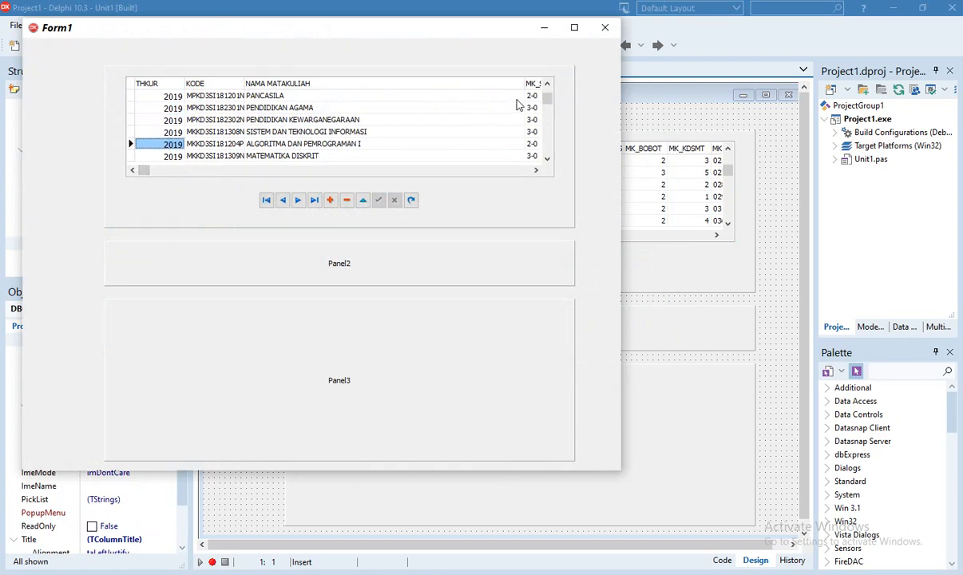
{"action": "key", "text": "Up"}
{"action": "key", "text": "Up"}
{"action": "key", "text": "Up"}
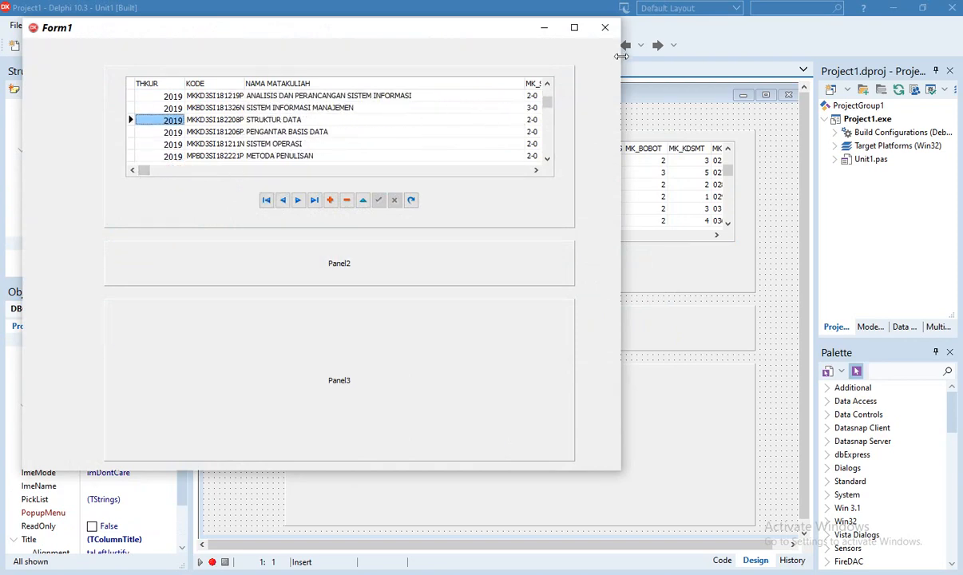
{"action": "left_click", "coordinate": [604, 27]}
Select the MK_NAMA grid column and set its Width to 300
{"action": "left_click", "coordinate": [518, 188]}
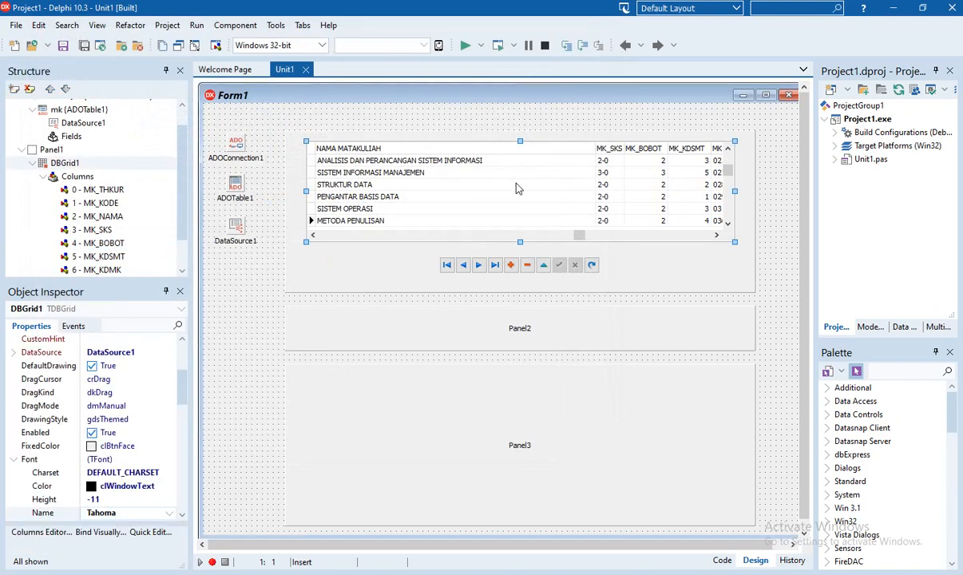
{"action": "left_click", "coordinate": [110, 216]}
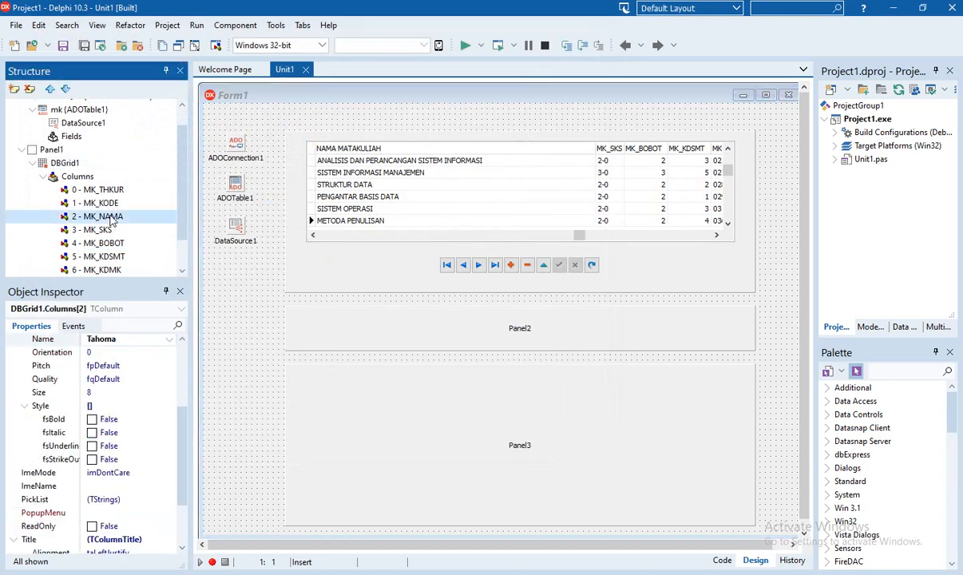
{"action": "scroll", "coordinate": [134, 392], "scroll_direction": "up", "scroll_amount": 3}
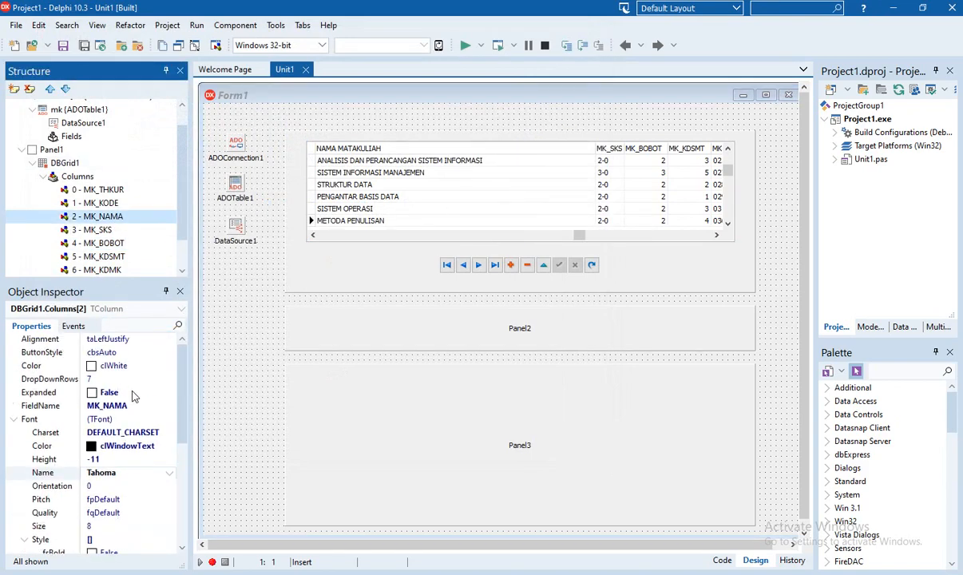
{"action": "left_click", "coordinate": [41, 410]}
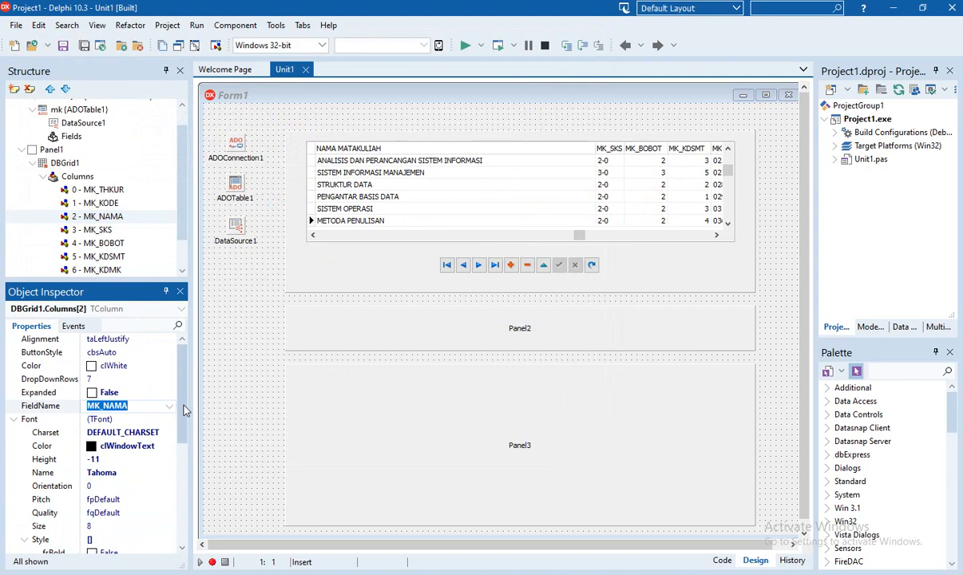
{"action": "scroll", "coordinate": [183, 410], "scroll_direction": "down", "scroll_amount": 2}
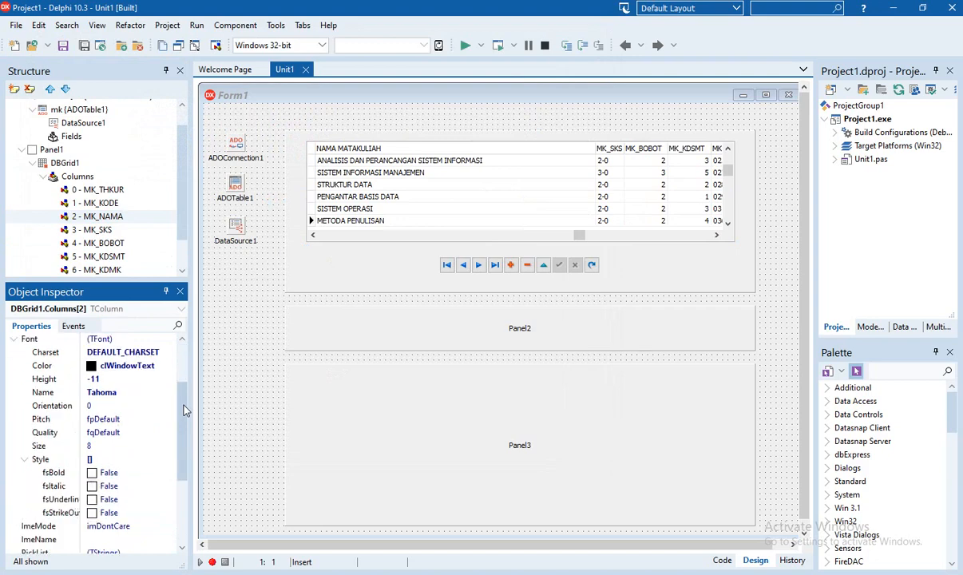
{"action": "scroll", "coordinate": [183, 410], "scroll_direction": "down", "scroll_amount": 2}
{"action": "scroll", "coordinate": [183, 409], "scroll_direction": "down", "scroll_amount": 1}
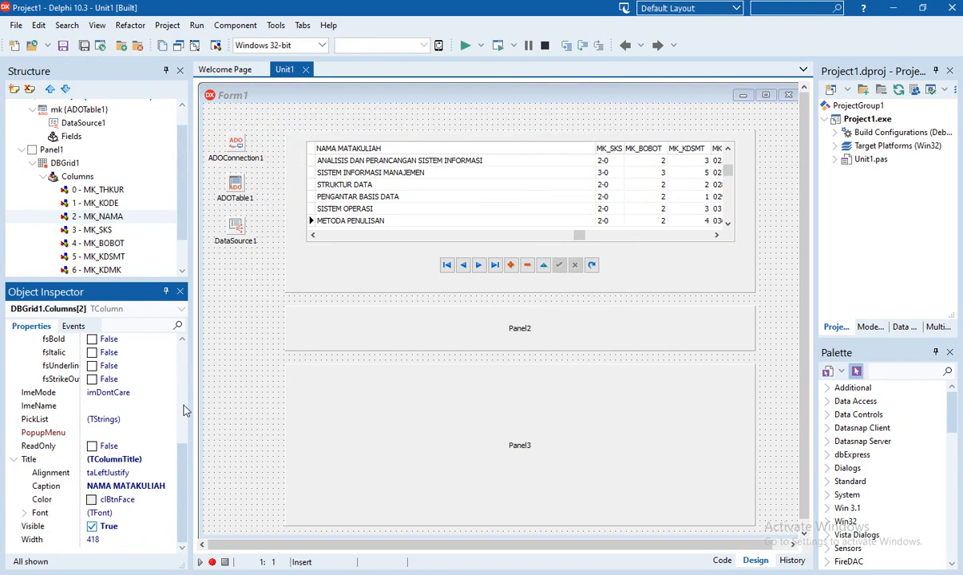
{"action": "left_click", "coordinate": [24, 514]}
{"action": "scroll", "coordinate": [157, 487], "scroll_direction": "down", "scroll_amount": 3}
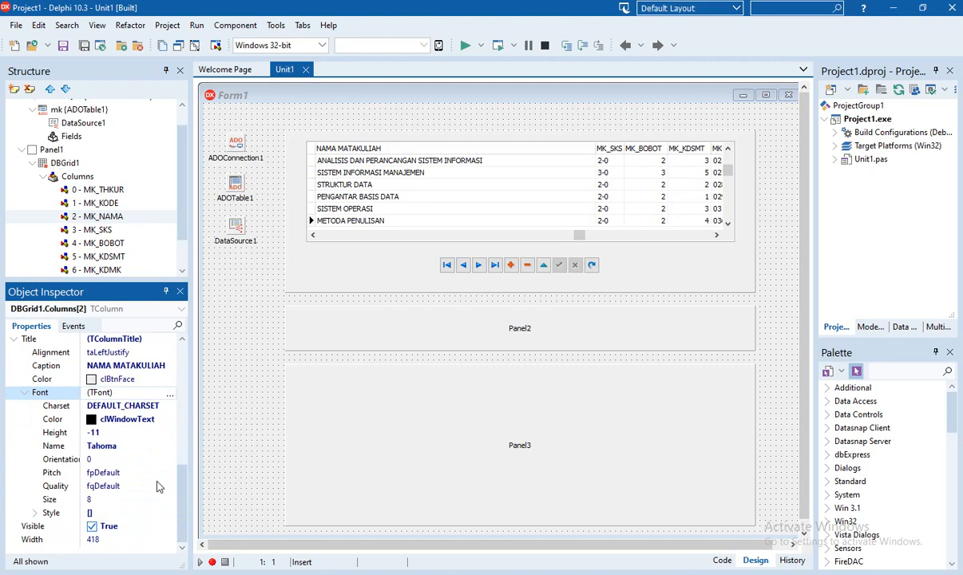
{"action": "left_click", "coordinate": [99, 540]}
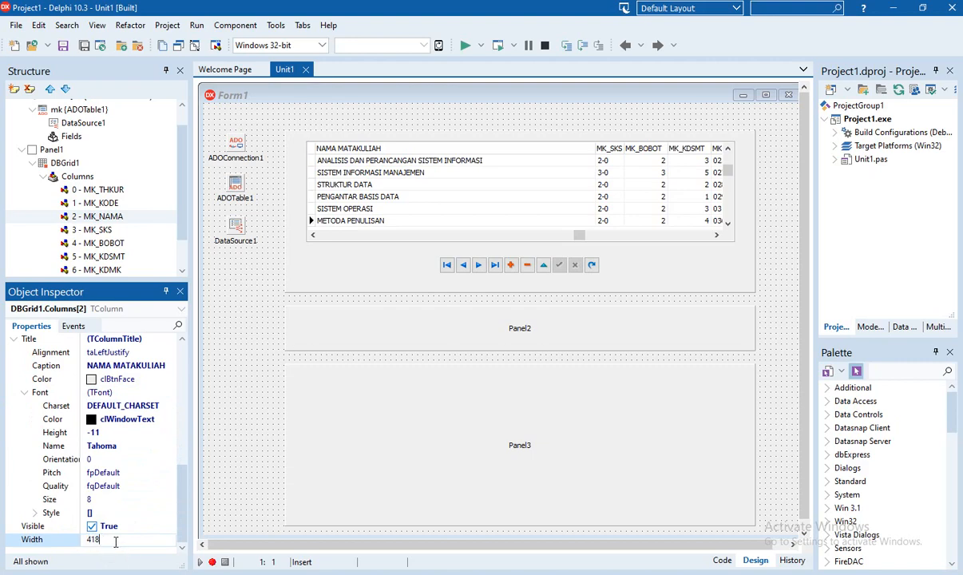
{"action": "type", "text": "300"}
{"action": "left_click", "coordinate": [110, 526]}
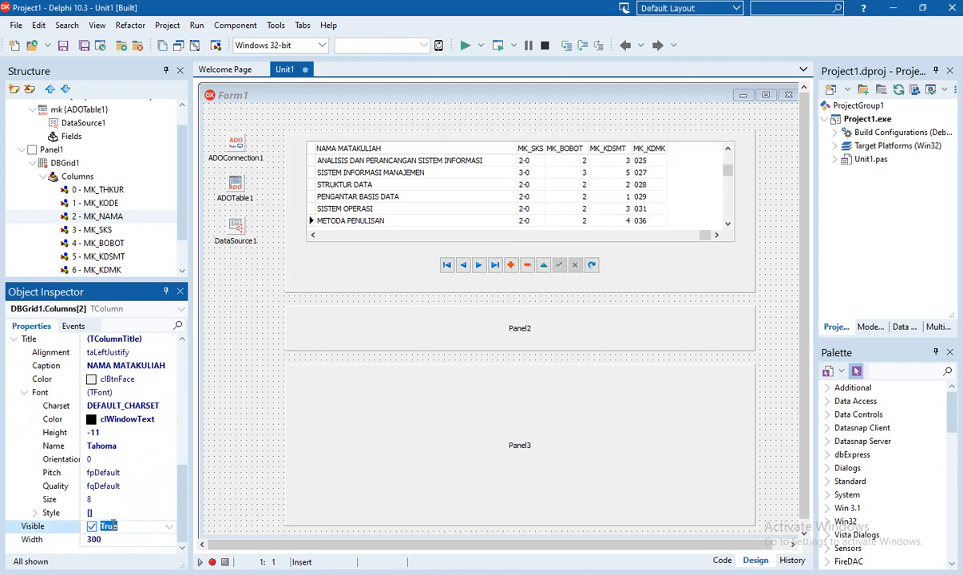
Change the NAMA MATAKULIAH column's Width to 350 and save the unit
{"action": "scroll", "coordinate": [451, 185], "scroll_direction": "down", "scroll_amount": 8}
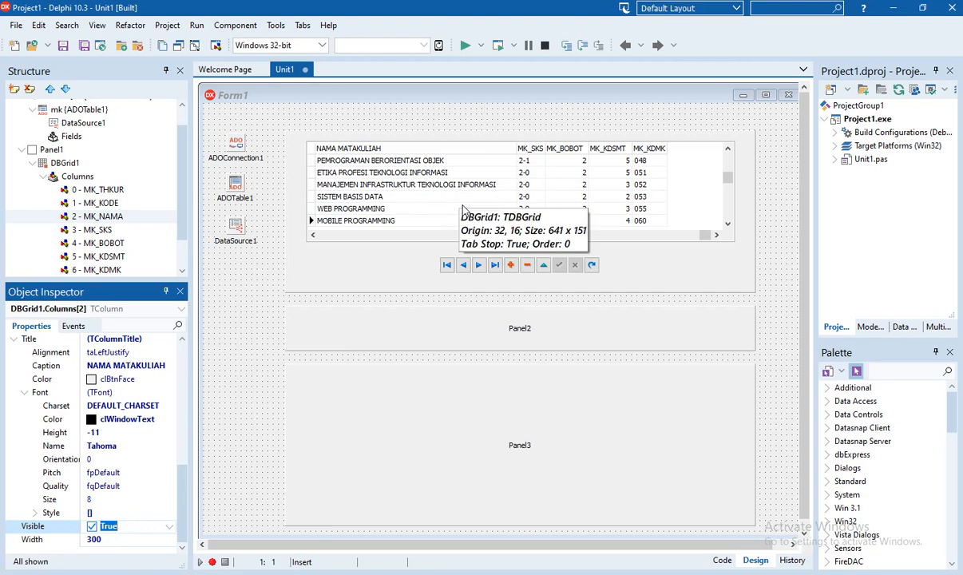
{"action": "scroll", "coordinate": [462, 209], "scroll_direction": "up", "scroll_amount": 15}
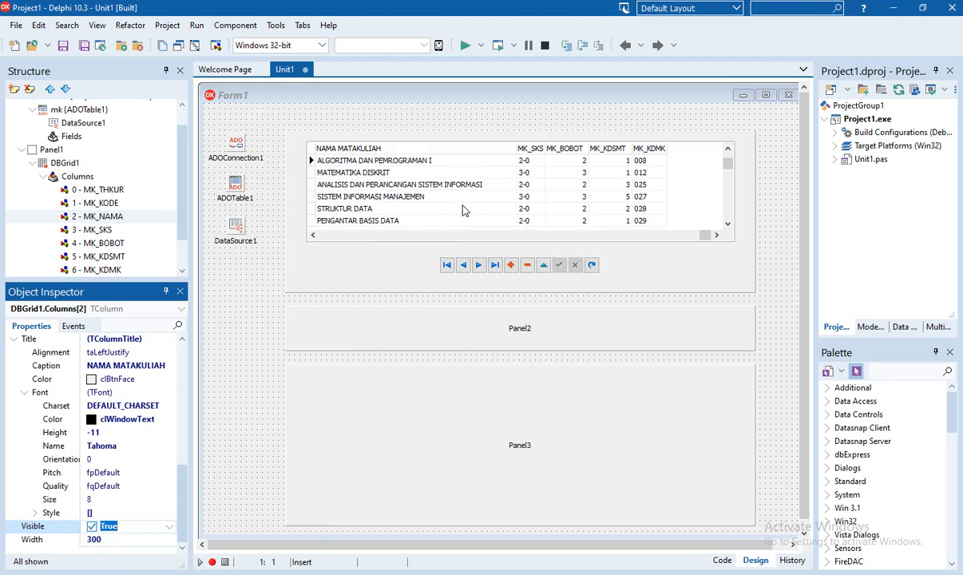
{"action": "scroll", "coordinate": [463, 209], "scroll_direction": "down", "scroll_amount": 15}
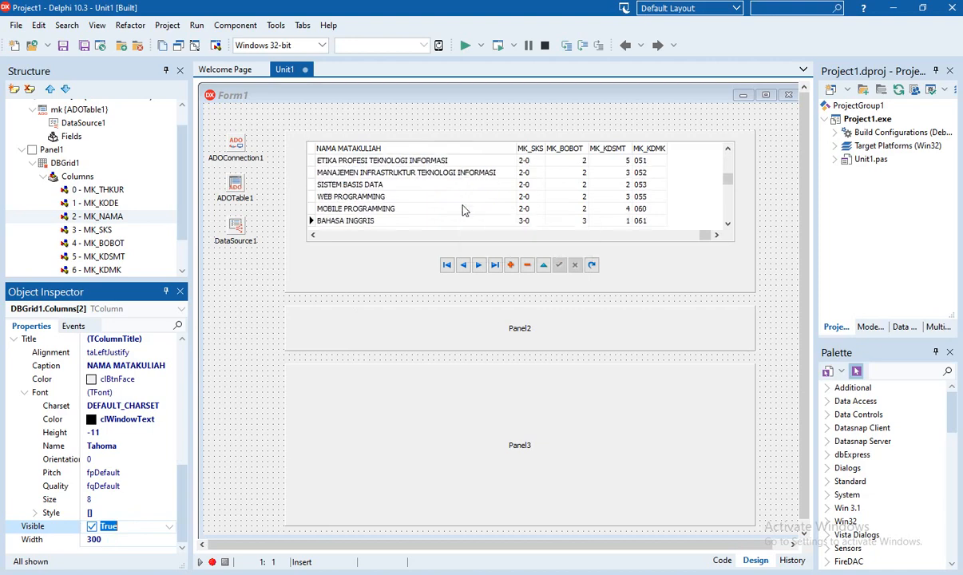
{"action": "scroll", "coordinate": [463, 209], "scroll_direction": "down", "scroll_amount": 10}
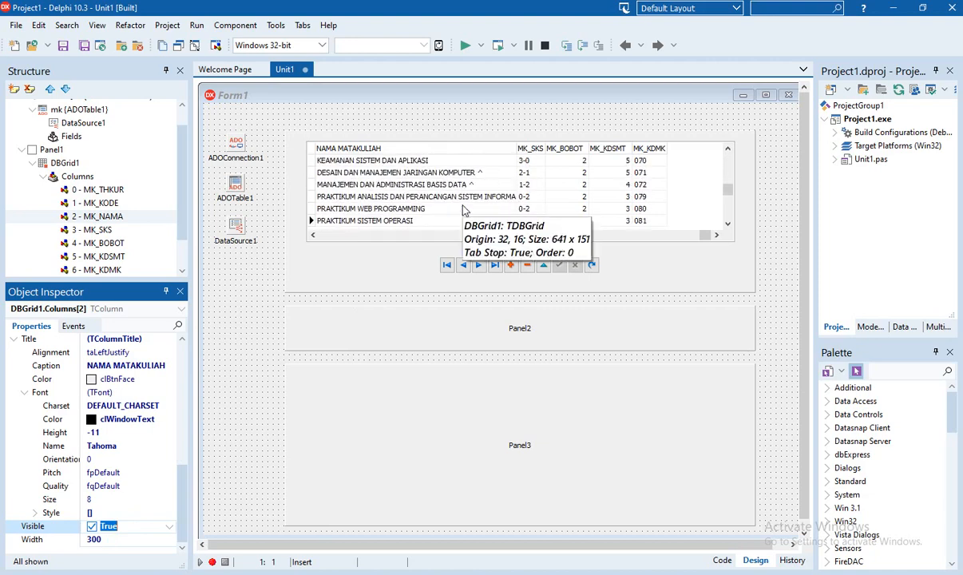
{"action": "scroll", "coordinate": [462, 210], "scroll_direction": "down", "scroll_amount": 1}
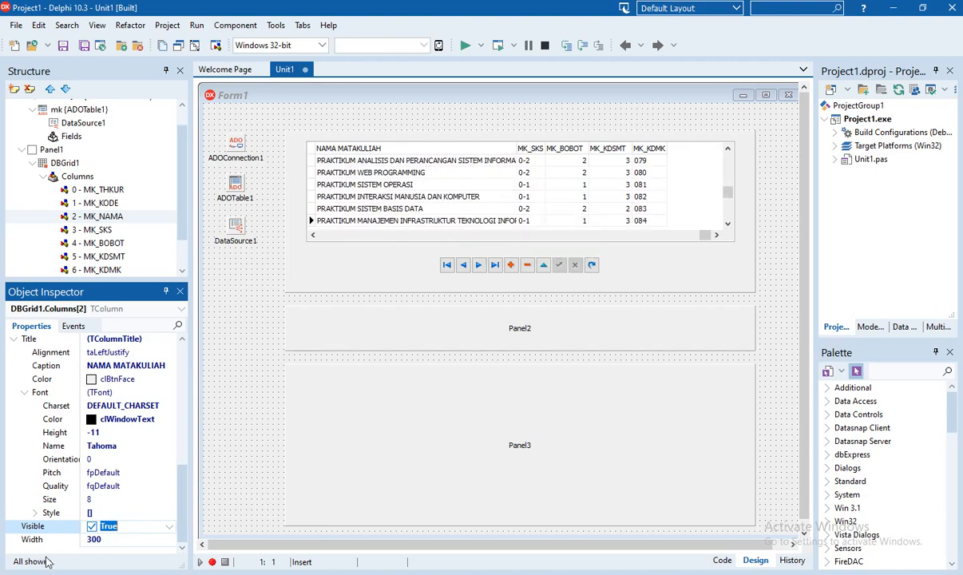
{"action": "left_click", "coordinate": [92, 540]}
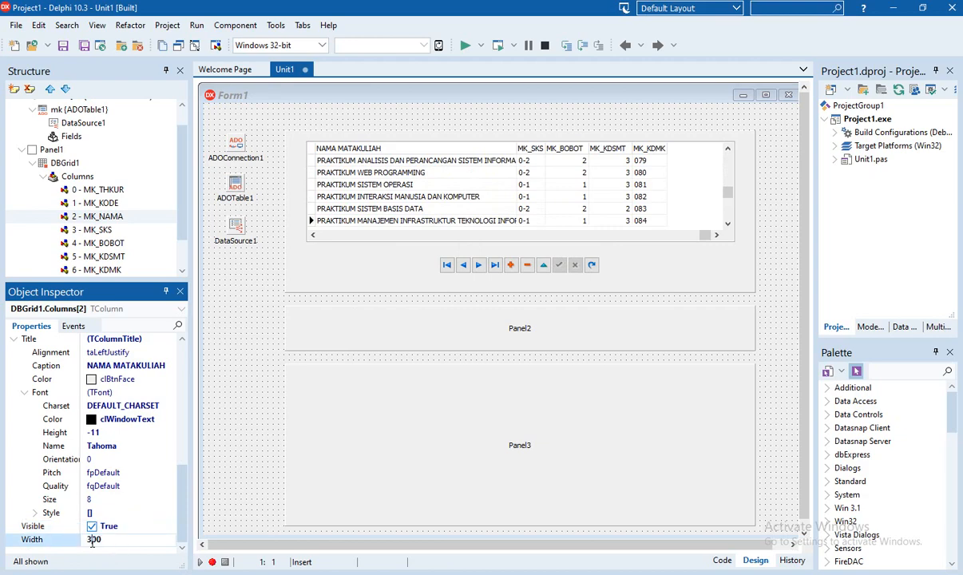
{"action": "left_click_drag", "start_coordinate": [92, 541], "coordinate": [107, 542]}
{"action": "type", "text": "50"}
{"action": "left_click", "coordinate": [122, 527]}
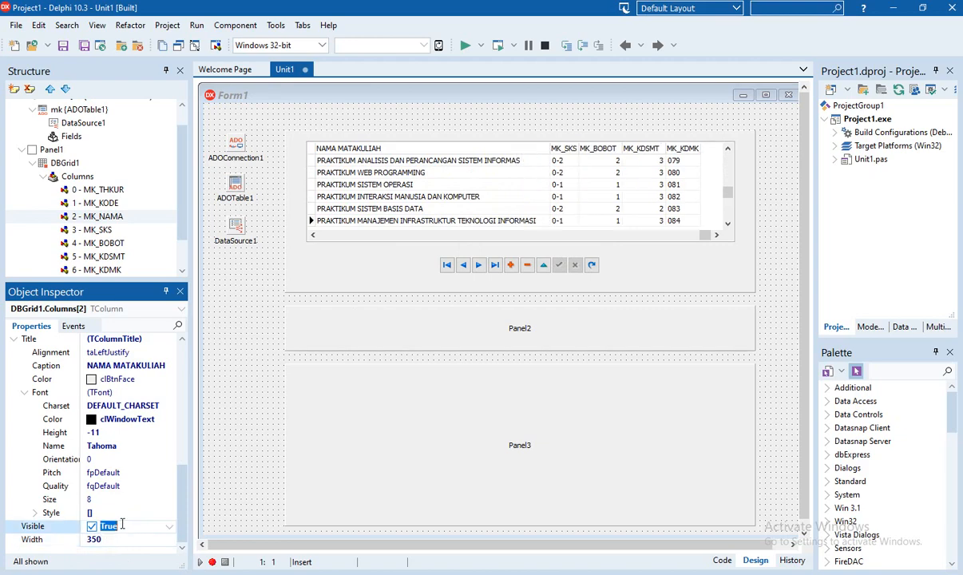
{"action": "left_click", "coordinate": [83, 45]}
{"action": "left_click", "coordinate": [463, 45]}
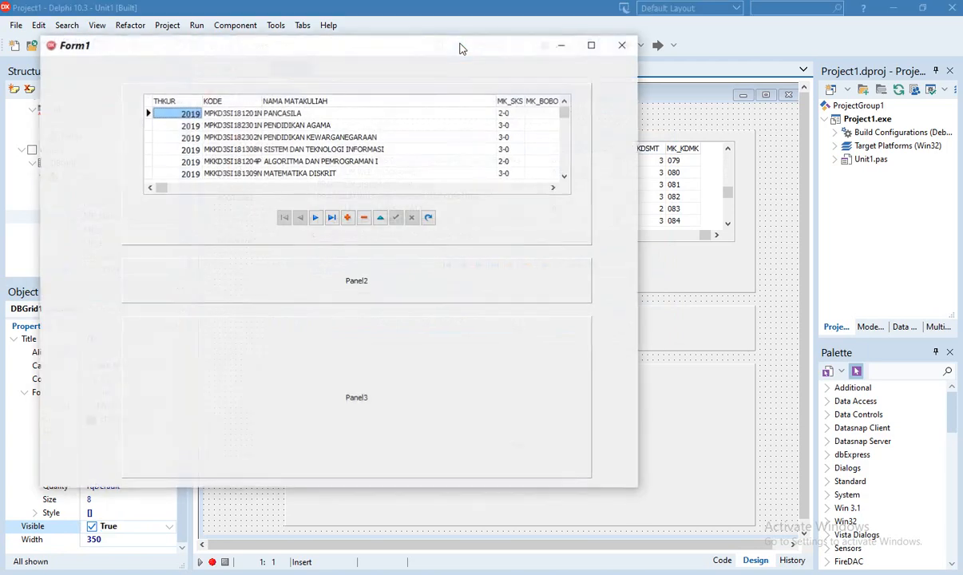
{"action": "left_click", "coordinate": [316, 227]}
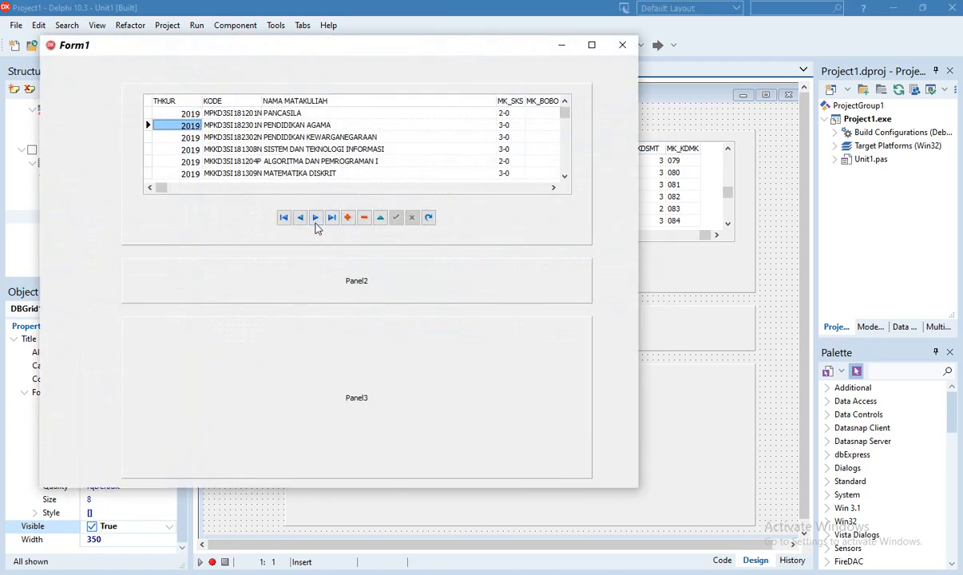
{"action": "left_click", "coordinate": [317, 225]}
{"action": "left_click", "coordinate": [317, 225]}
{"action": "left_click", "coordinate": [317, 225]}
{"action": "left_click", "coordinate": [317, 224]}
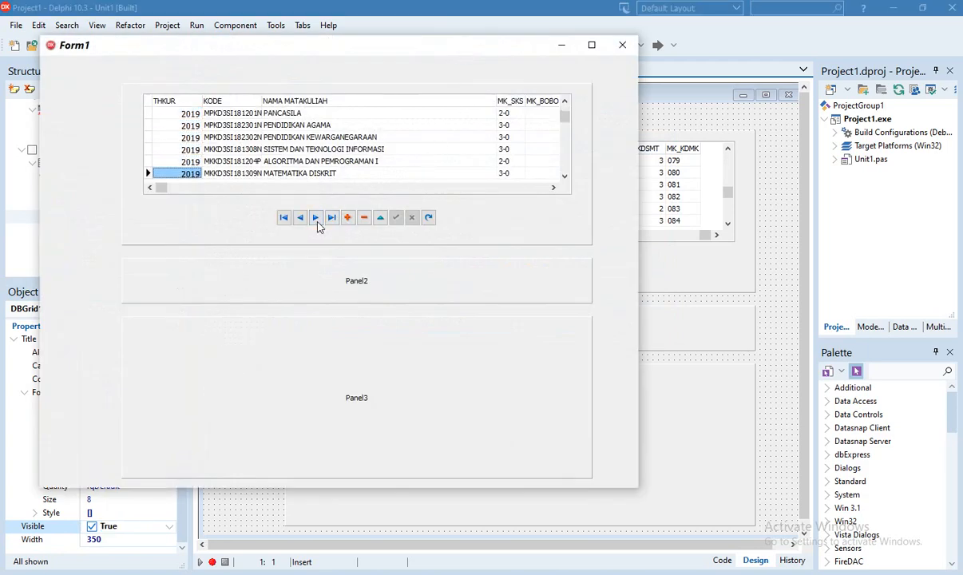
{"action": "left_click", "coordinate": [317, 226]}
{"action": "left_click", "coordinate": [317, 226]}
{"action": "left_click", "coordinate": [317, 226]}
{"action": "left_click", "coordinate": [318, 226]}
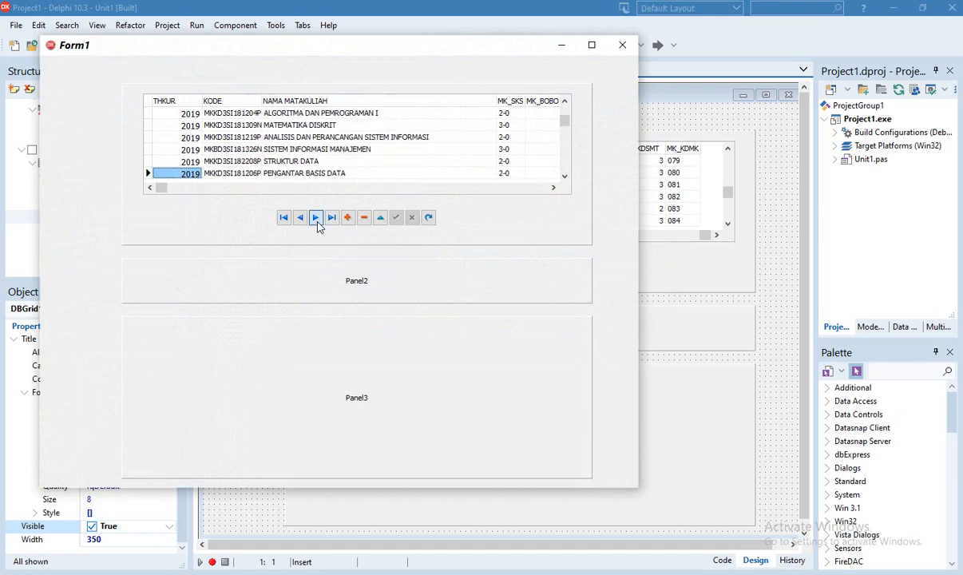
{"action": "left_click", "coordinate": [317, 226]}
{"action": "left_click", "coordinate": [317, 226]}
{"action": "left_click", "coordinate": [318, 226]}
{"action": "left_click", "coordinate": [317, 226]}
{"action": "left_click", "coordinate": [317, 226]}
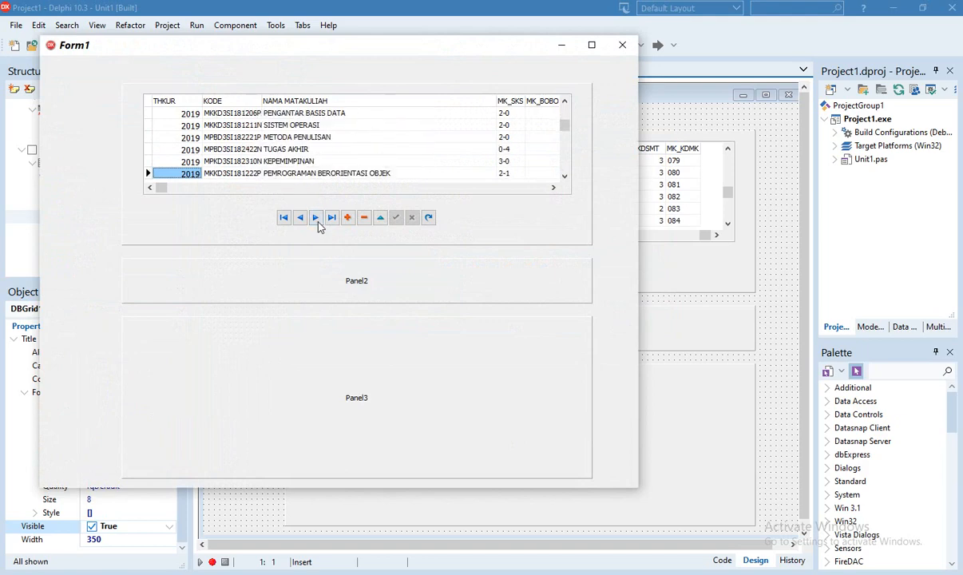
{"action": "left_click", "coordinate": [284, 219]}
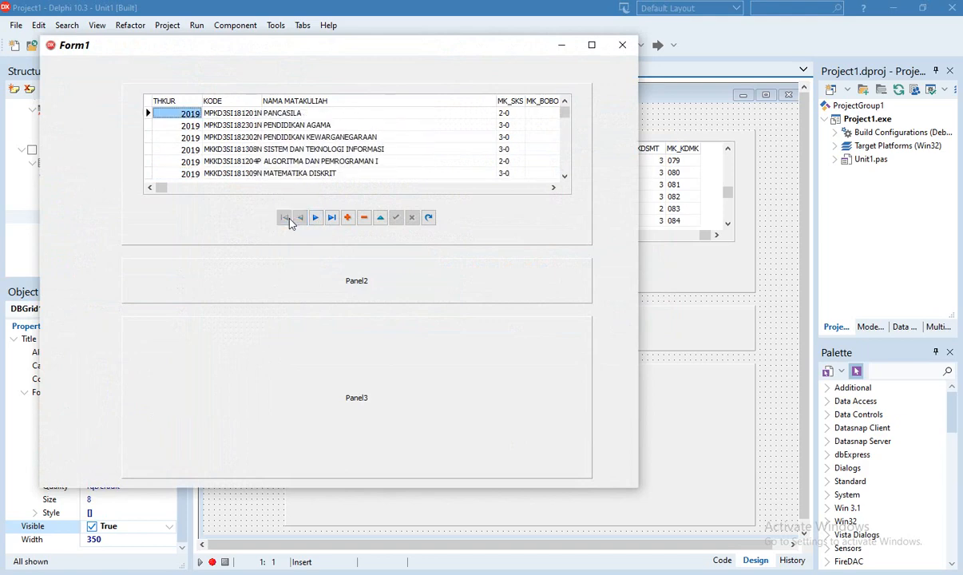
{"action": "left_click", "coordinate": [315, 218]}
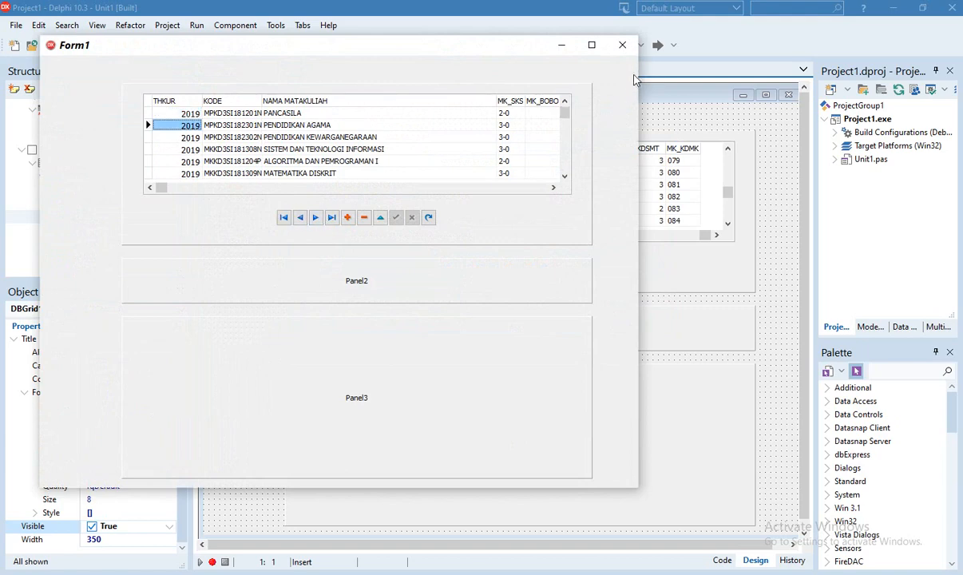
{"action": "left_click", "coordinate": [624, 46]}
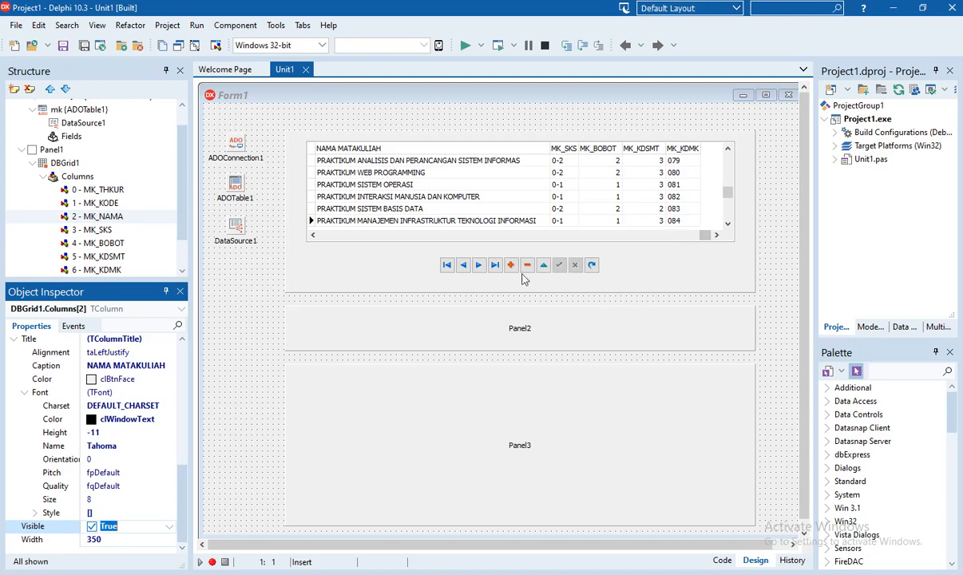
Shift the form's panels slightly to the left
{"action": "mouse_move", "coordinate": [353, 284]}
{"action": "left_mouse_down"}
{"action": "mouse_move", "coordinate": [334, 282]}
{"action": "mouse_move", "coordinate": [344, 281]}
{"action": "left_mouse_up"}
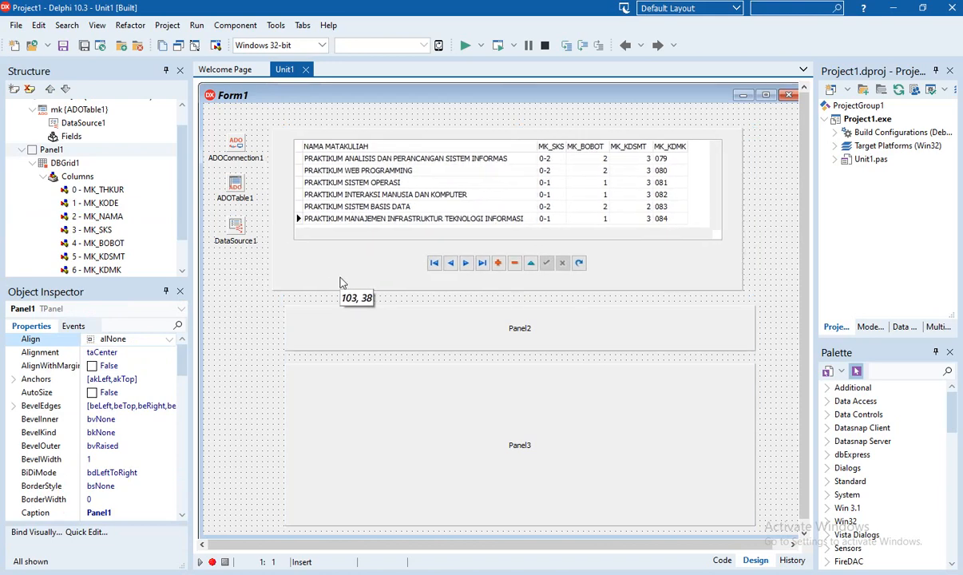
{"action": "left_click_drag", "start_coordinate": [376, 332], "coordinate": [359, 325]}
{"action": "mouse_move", "coordinate": [395, 402]}
{"action": "left_mouse_down"}
{"action": "mouse_move", "coordinate": [371, 409]}
{"action": "mouse_move", "coordinate": [392, 407]}
{"action": "left_mouse_up"}
{"action": "left_click", "coordinate": [252, 338]}
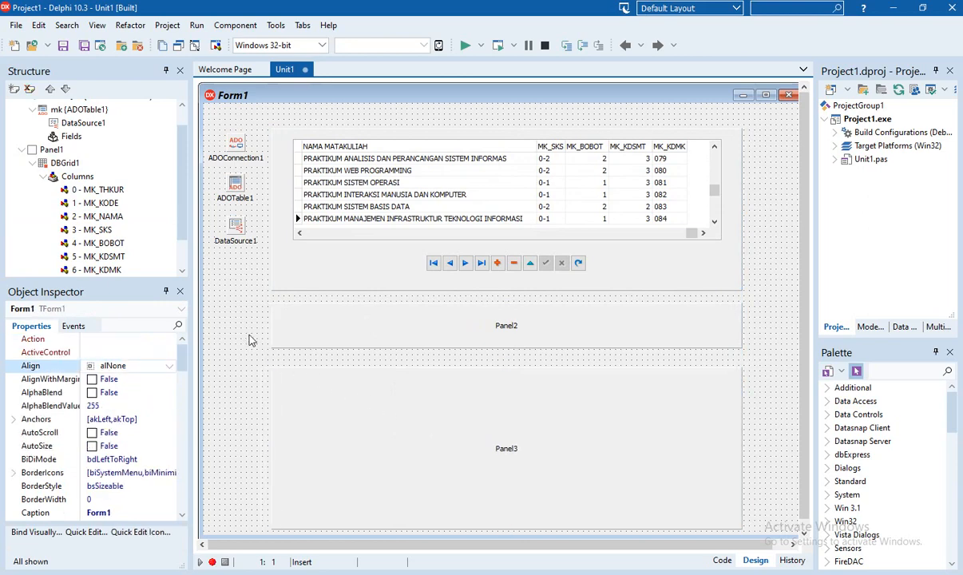
Find TComboBox in the Palette with 'COM' and place it on Panel2
{"action": "left_click", "coordinate": [883, 372]}
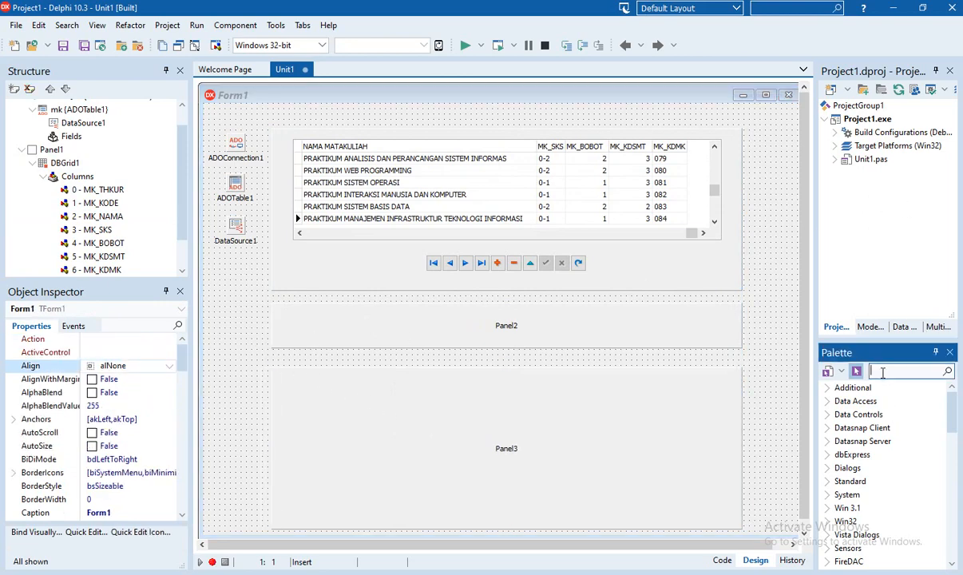
{"action": "type", "text": "COM"}
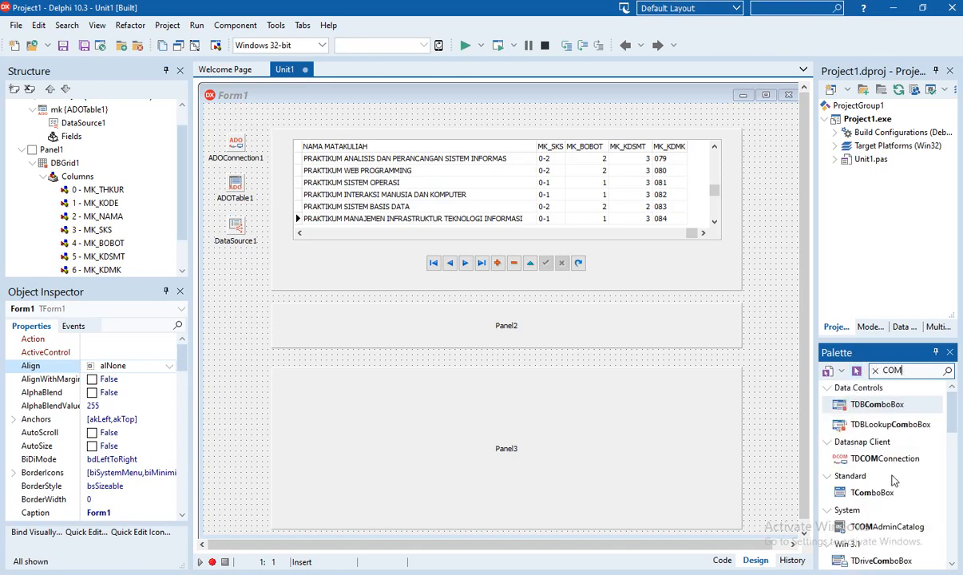
{"action": "left_click", "coordinate": [869, 491]}
{"action": "left_click", "coordinate": [313, 316]}
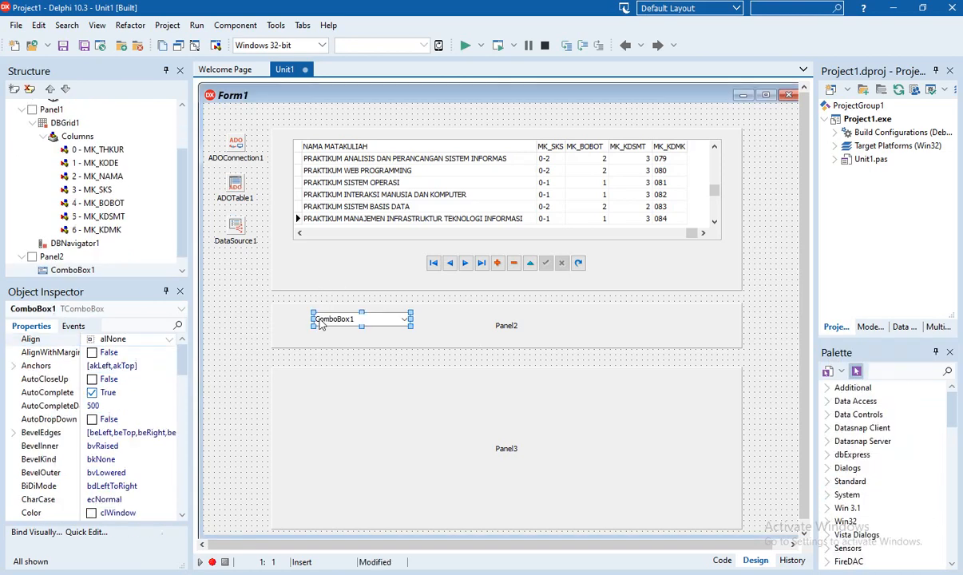
{"action": "left_click_drag", "start_coordinate": [348, 326], "coordinate": [377, 333]}
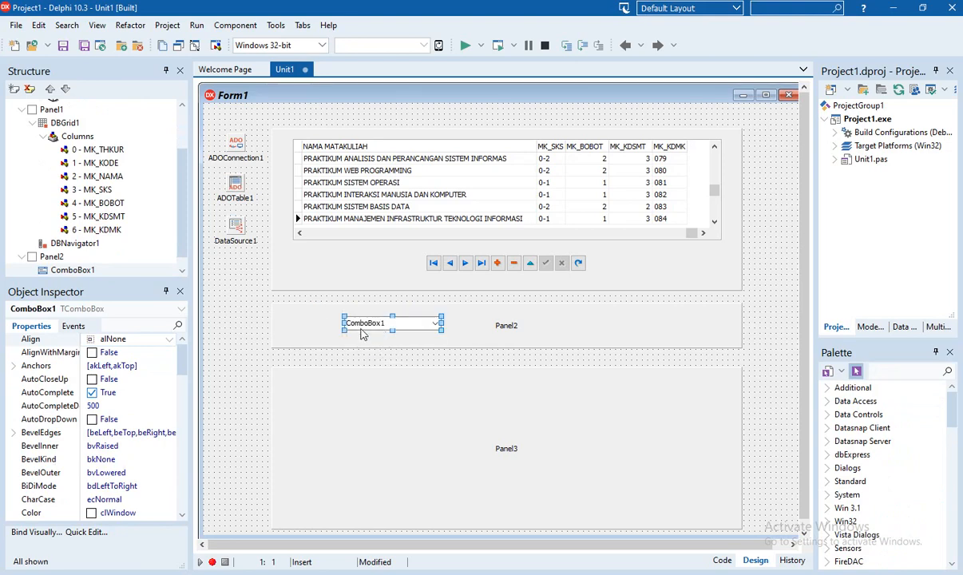
Place a TLabel on Panel2 left of the combo box, captioned 'SEMESTER :'
{"action": "left_click", "coordinate": [892, 371]}
{"action": "type", "text": "LABE"}
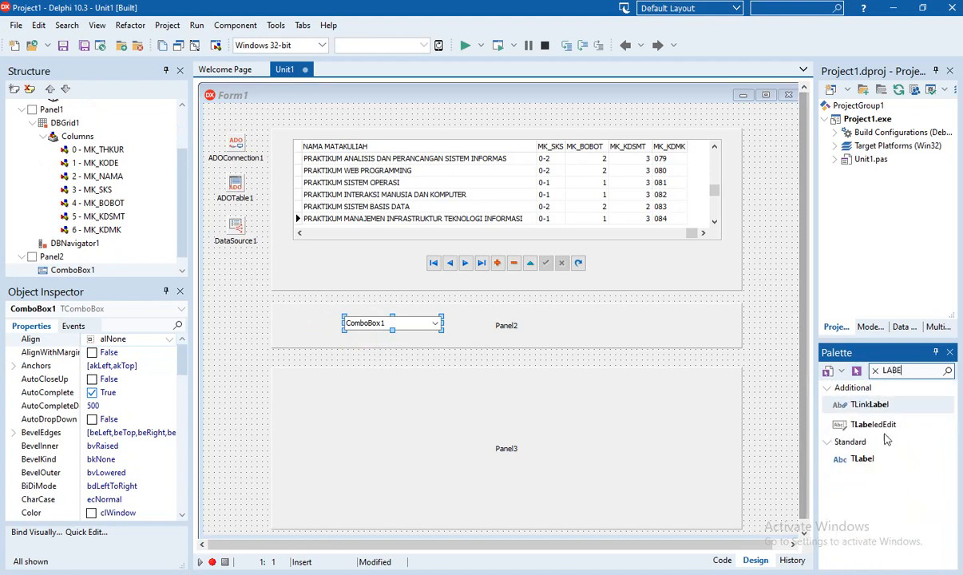
{"action": "left_click", "coordinate": [862, 460]}
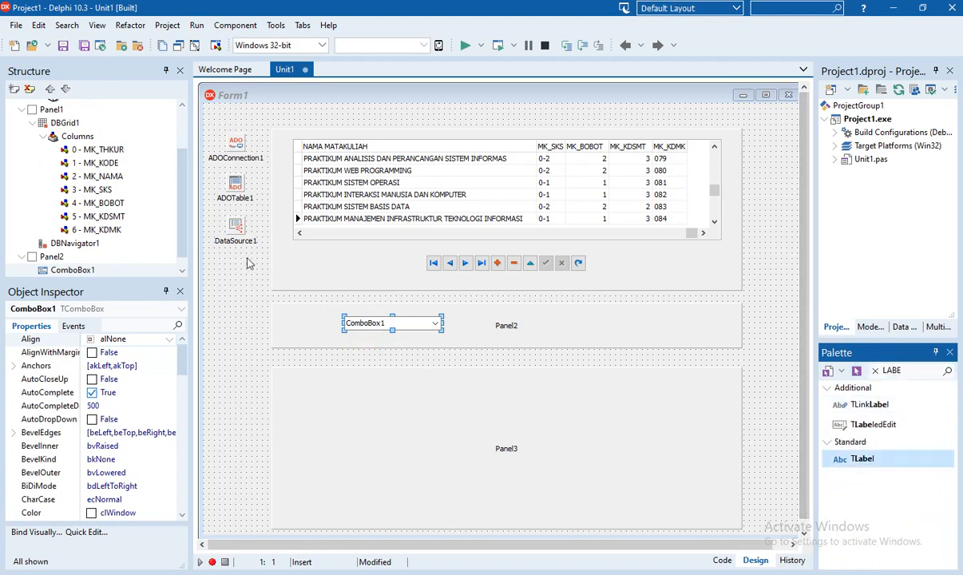
{"action": "left_click", "coordinate": [298, 320]}
{"action": "left_click_drag", "start_coordinate": [313, 331], "coordinate": [308, 329]}
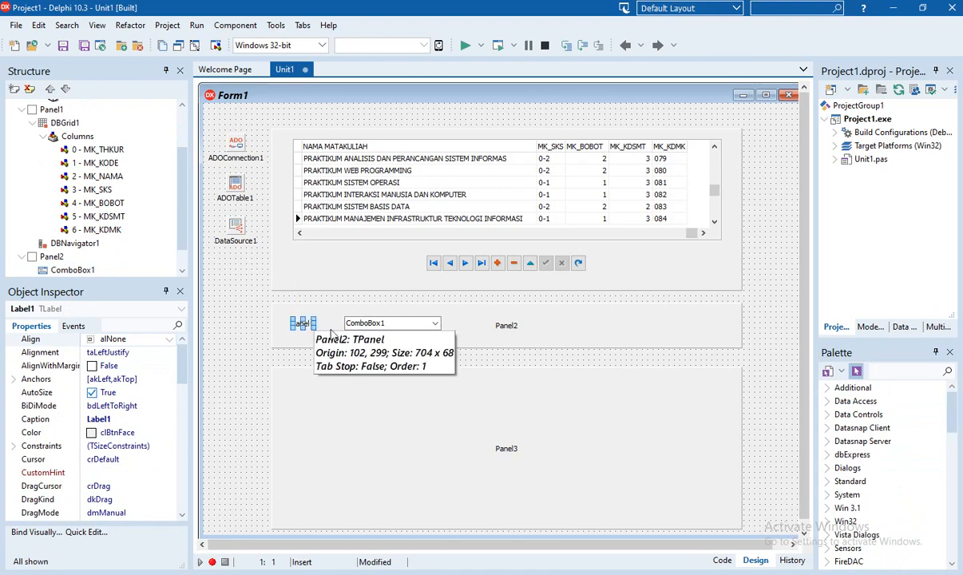
{"action": "left_click", "coordinate": [103, 418]}
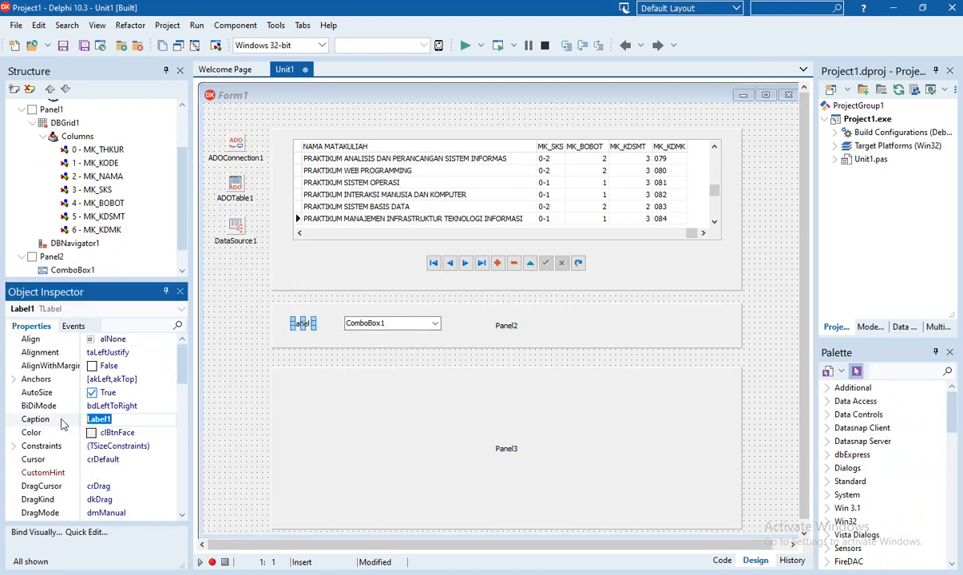
{"action": "type", "text": "SEME"}
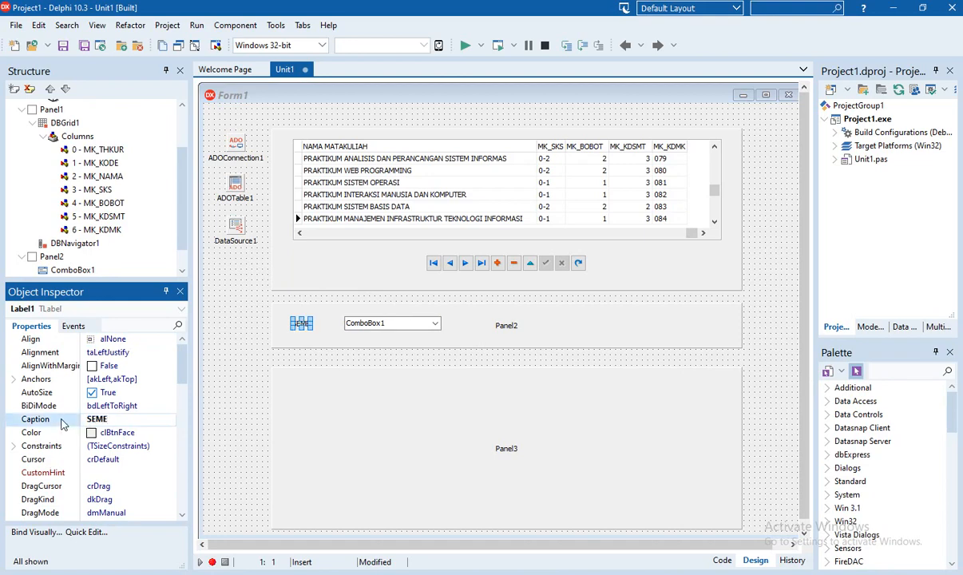
{"action": "type", "text": "STER :"}
{"action": "left_click", "coordinate": [317, 315]}
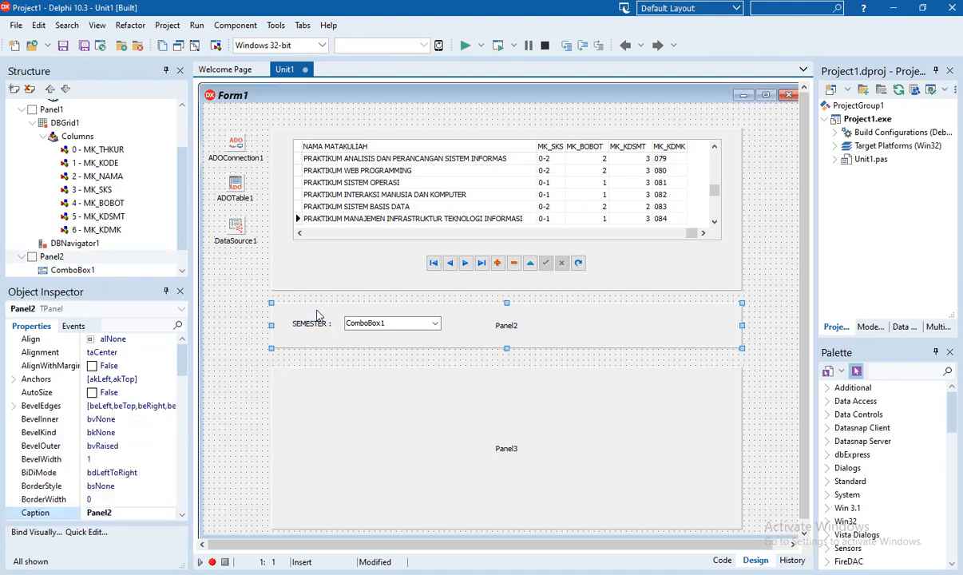
Make ComboBox1 narrower by pulling its right edge in
{"action": "left_click", "coordinate": [352, 322]}
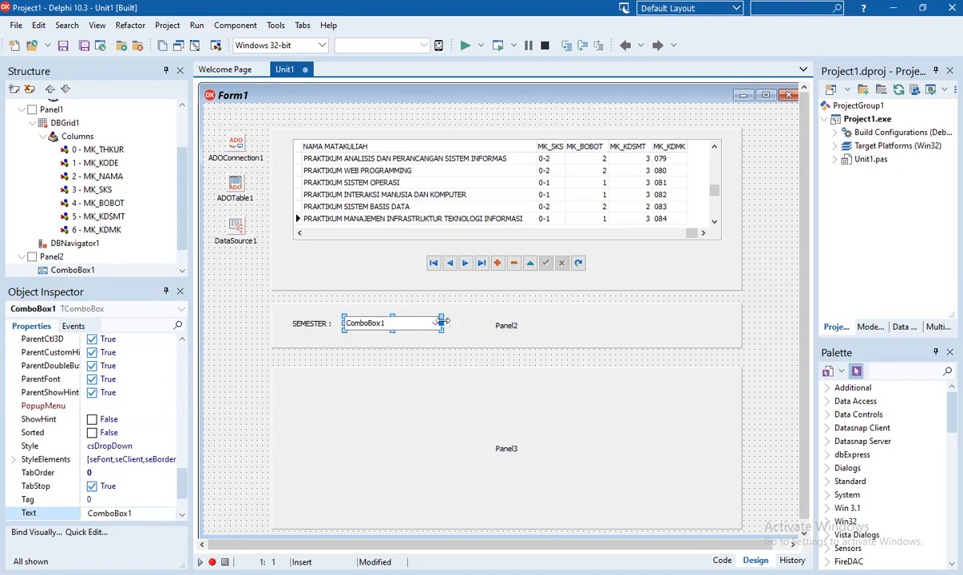
{"action": "left_click_drag", "start_coordinate": [445, 321], "coordinate": [418, 323]}
{"action": "key", "text": "Escape"}
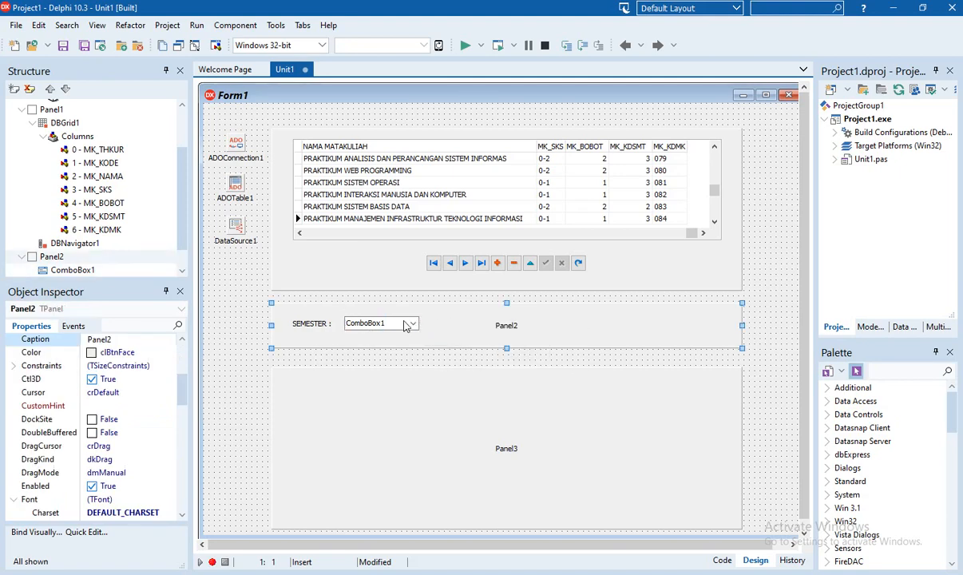
{"action": "left_click", "coordinate": [244, 326]}
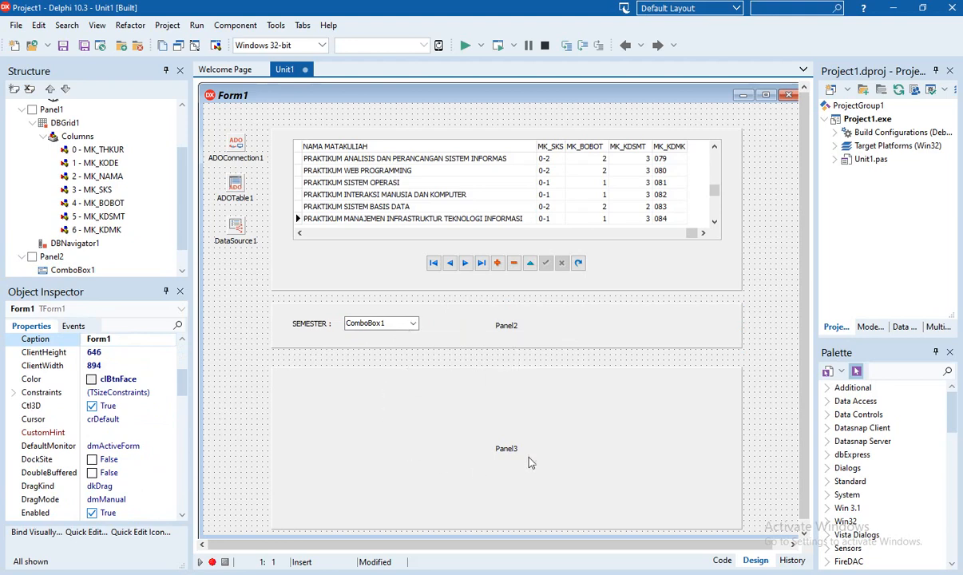
Save all project files
{"action": "left_click", "coordinate": [84, 46]}
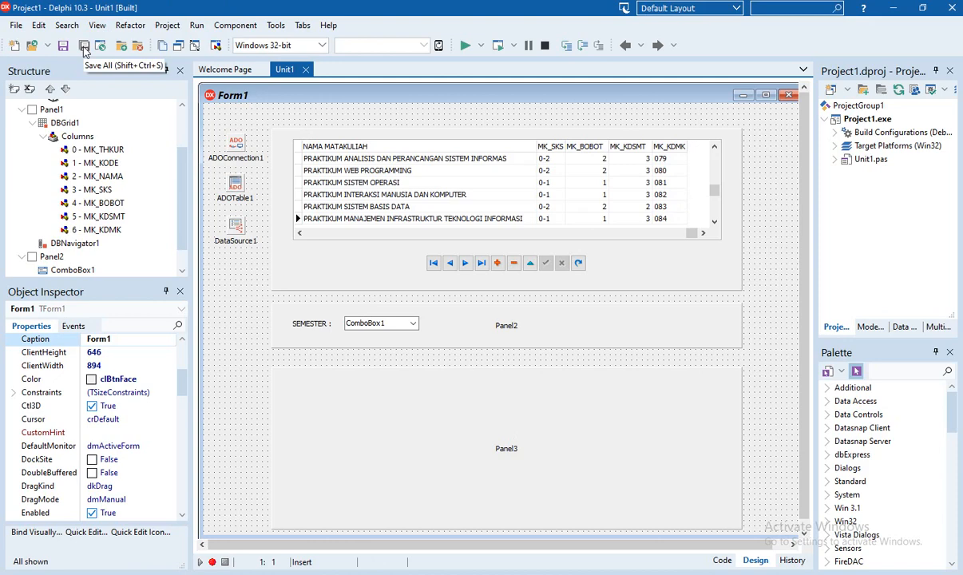
{"action": "left_click", "coordinate": [347, 319]}
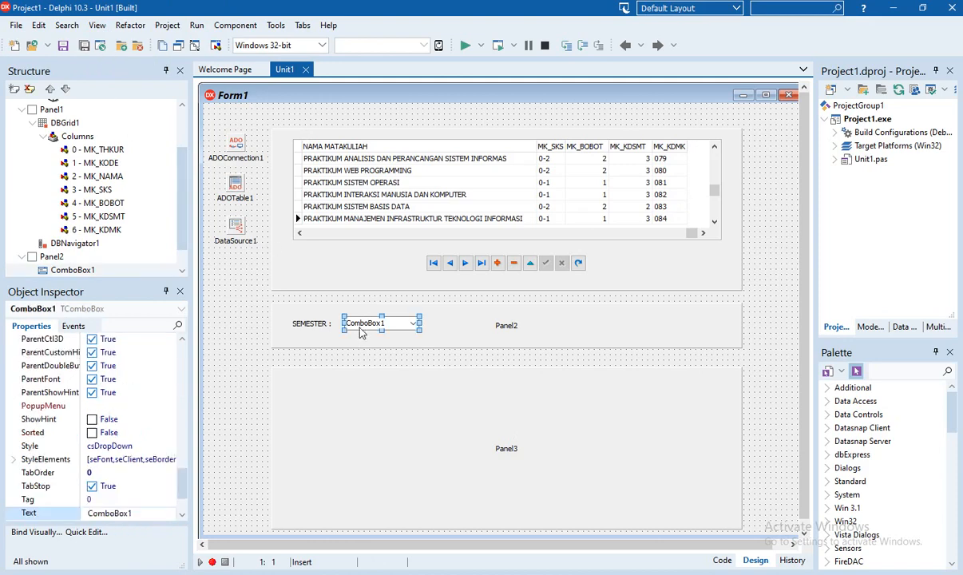
{"action": "left_click", "coordinate": [243, 312]}
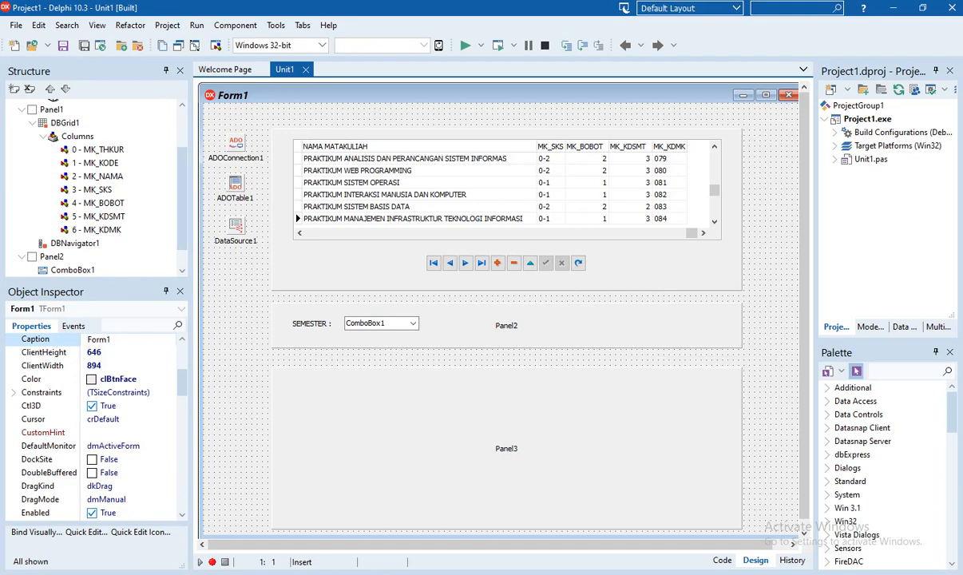
Browse the test database's mk table in phpMyAdmin, listing its 56 course rows
{"action": "left_click_drag", "start_coordinate": [962, 169], "coordinate": [379, 171]}
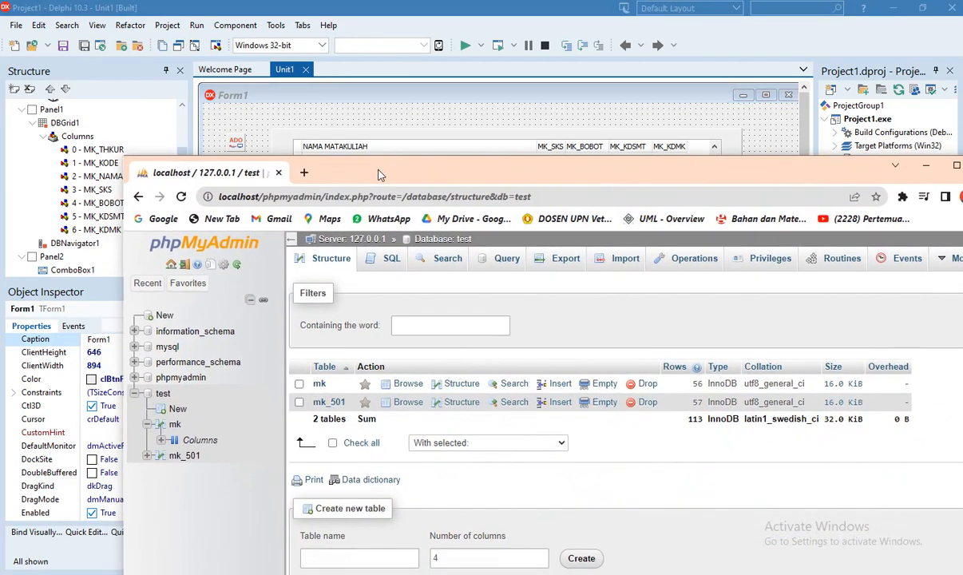
{"action": "left_click", "coordinate": [393, 260]}
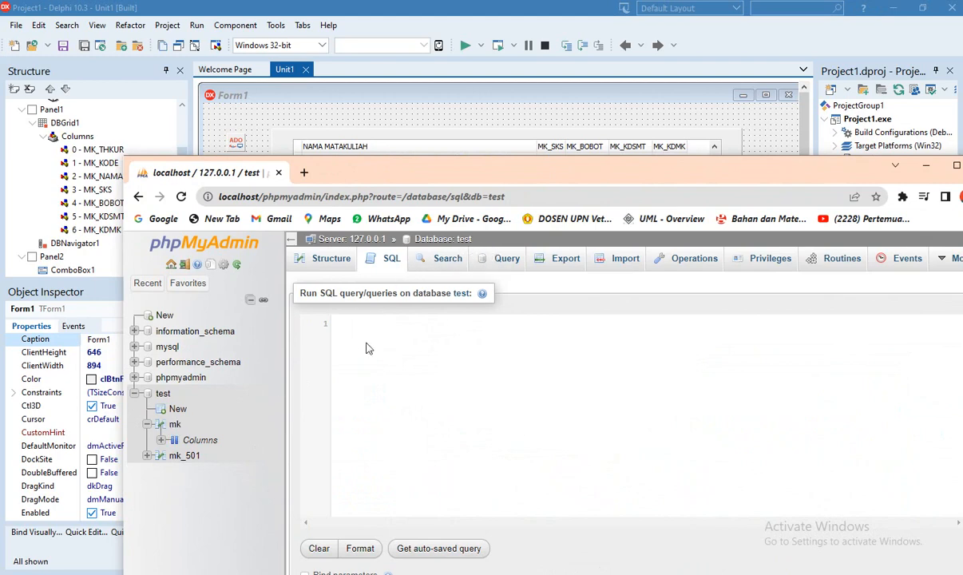
{"action": "left_click", "coordinate": [176, 425]}
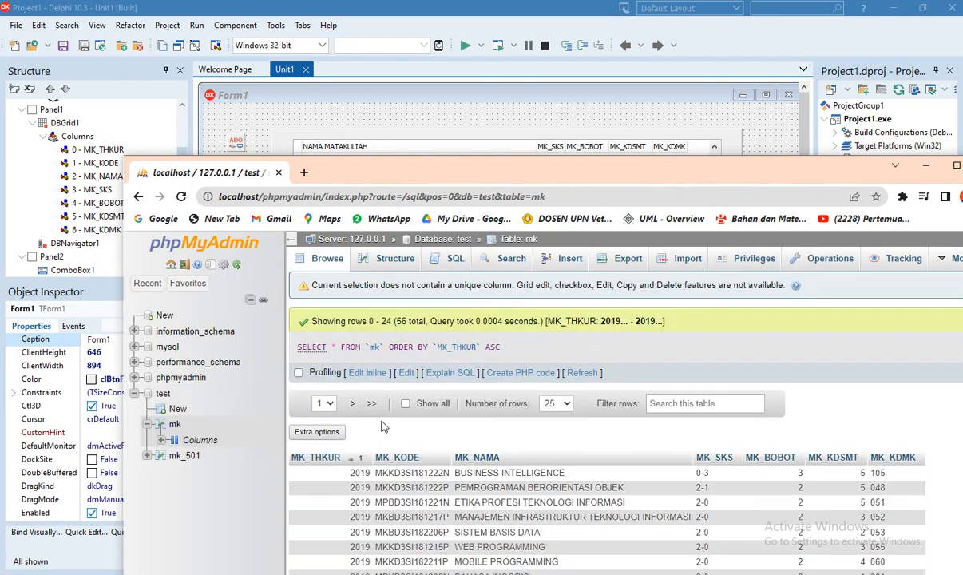
{"action": "left_click_drag", "start_coordinate": [491, 182], "coordinate": [545, 236]}
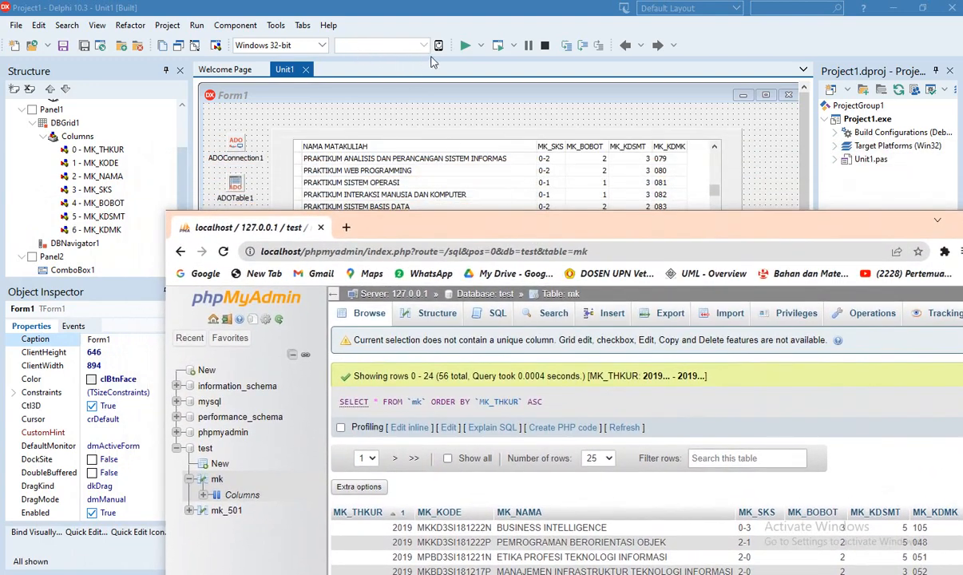
Run the project without debugging so Form1's grid shows the mk course rows
{"action": "left_click", "coordinate": [466, 46]}
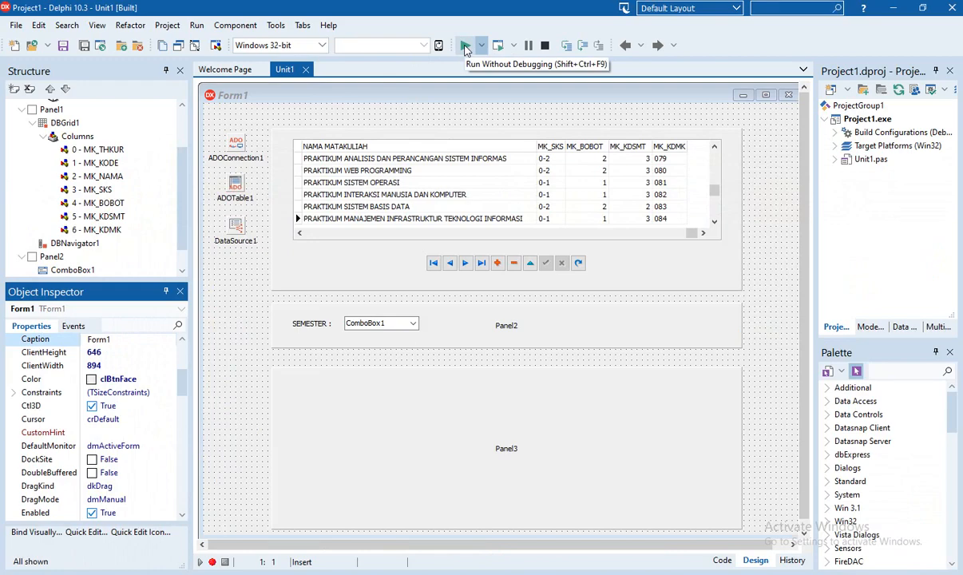
{"action": "left_click", "coordinate": [466, 46]}
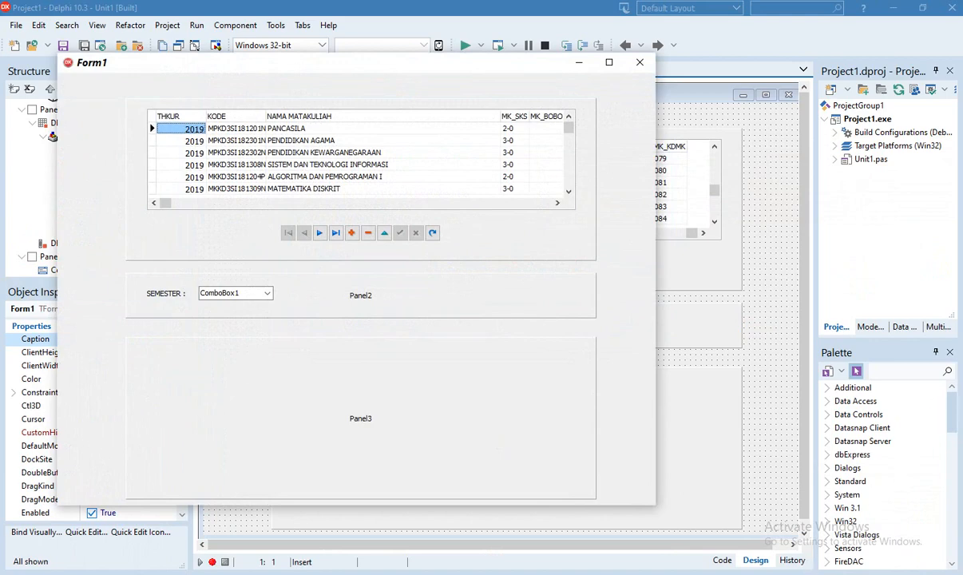
Place phpMyAdmin's mk rows beside the running Form1 grid and scroll to compare the courses
{"action": "left_click", "coordinate": [814, 521]}
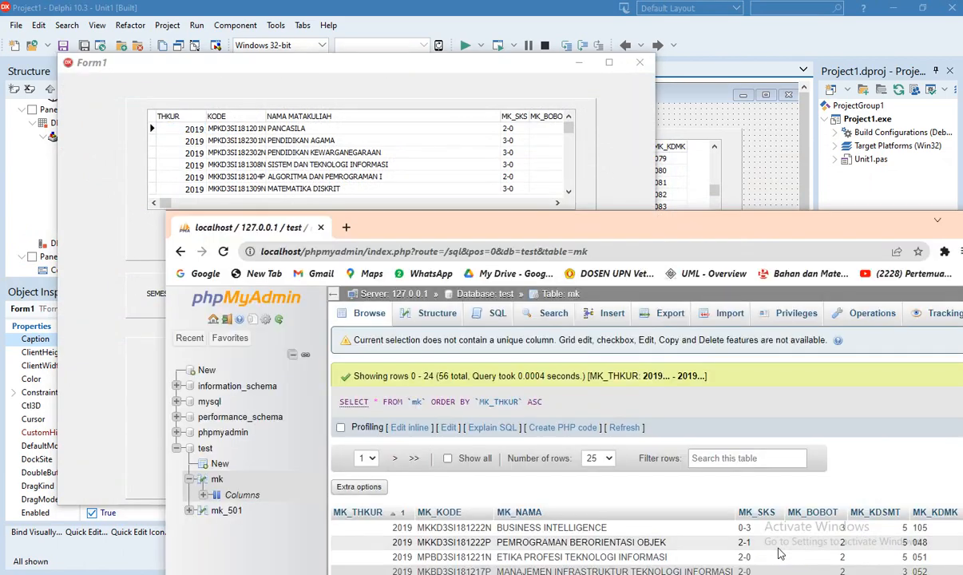
{"action": "left_click_drag", "start_coordinate": [509, 219], "coordinate": [436, 205]}
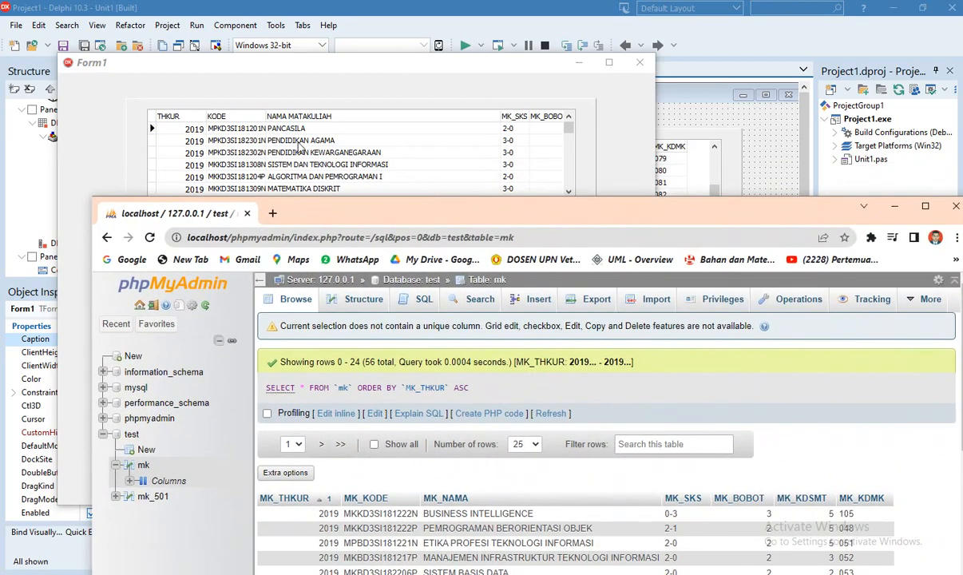
{"action": "scroll", "coordinate": [535, 542], "scroll_direction": "down", "scroll_amount": 3}
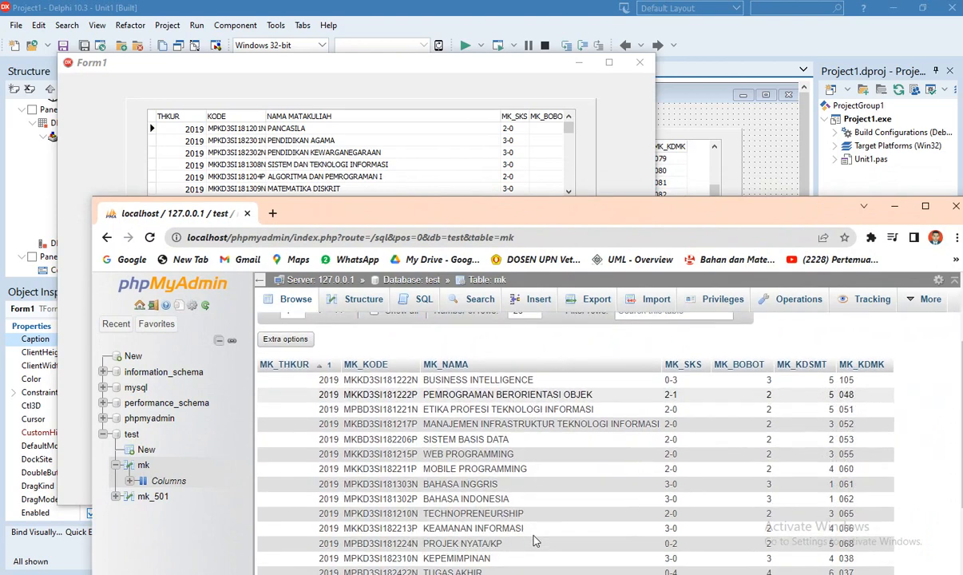
{"action": "scroll", "coordinate": [475, 540], "scroll_direction": "up", "scroll_amount": 3}
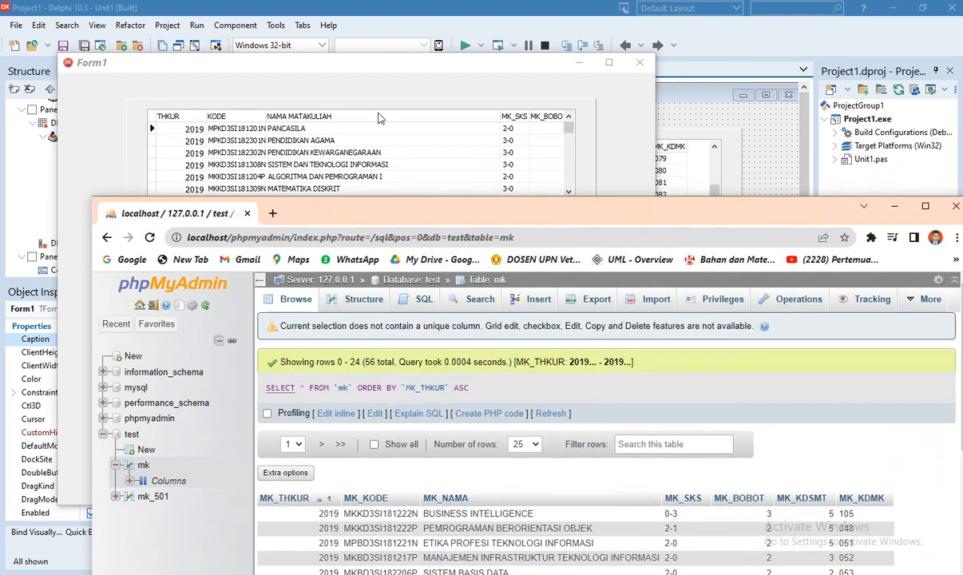
{"action": "scroll", "coordinate": [379, 131], "scroll_direction": "down", "scroll_amount": 2}
{"action": "scroll", "coordinate": [457, 543], "scroll_direction": "down", "scroll_amount": 5}
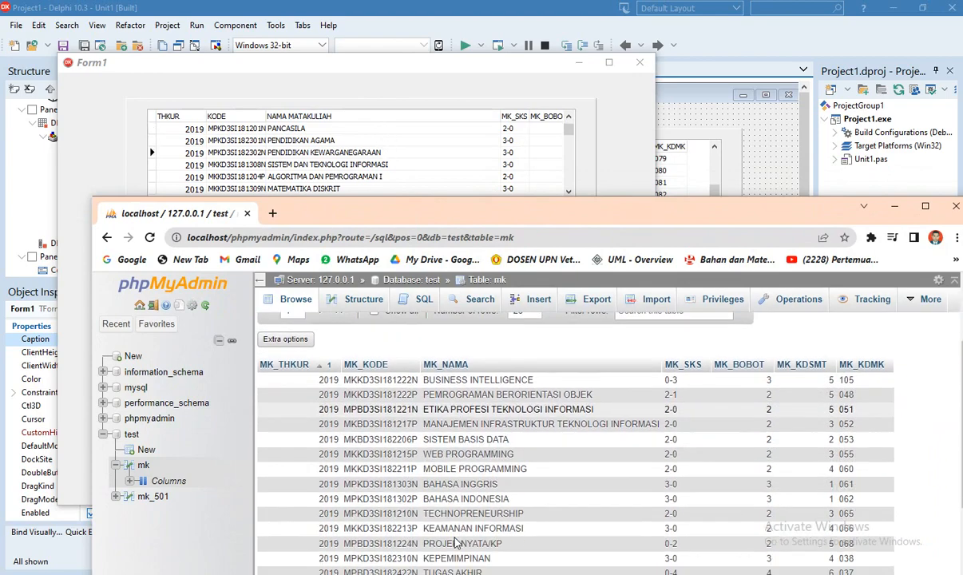
{"action": "scroll", "coordinate": [457, 543], "scroll_direction": "up", "scroll_amount": 5}
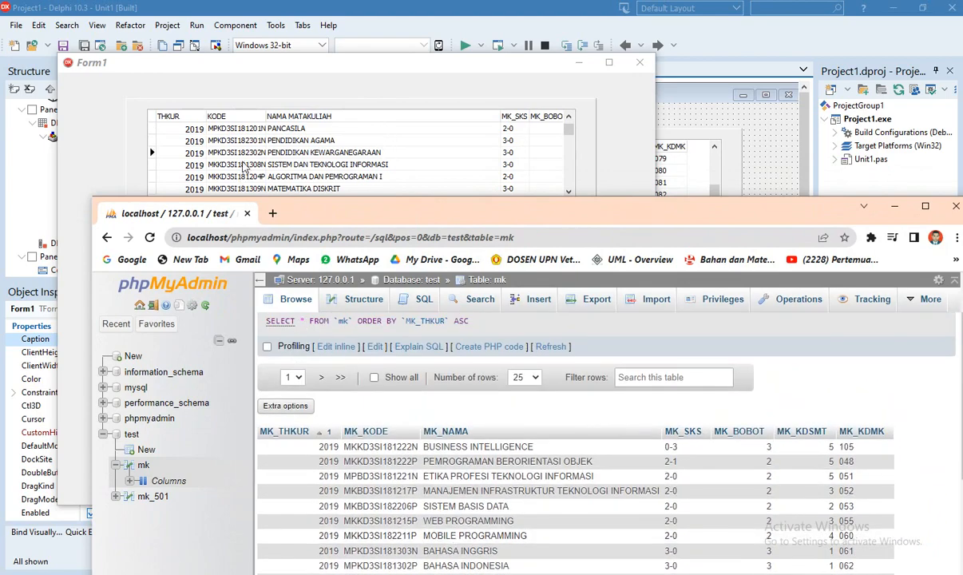
{"action": "scroll", "coordinate": [479, 492], "scroll_direction": "down", "scroll_amount": 3}
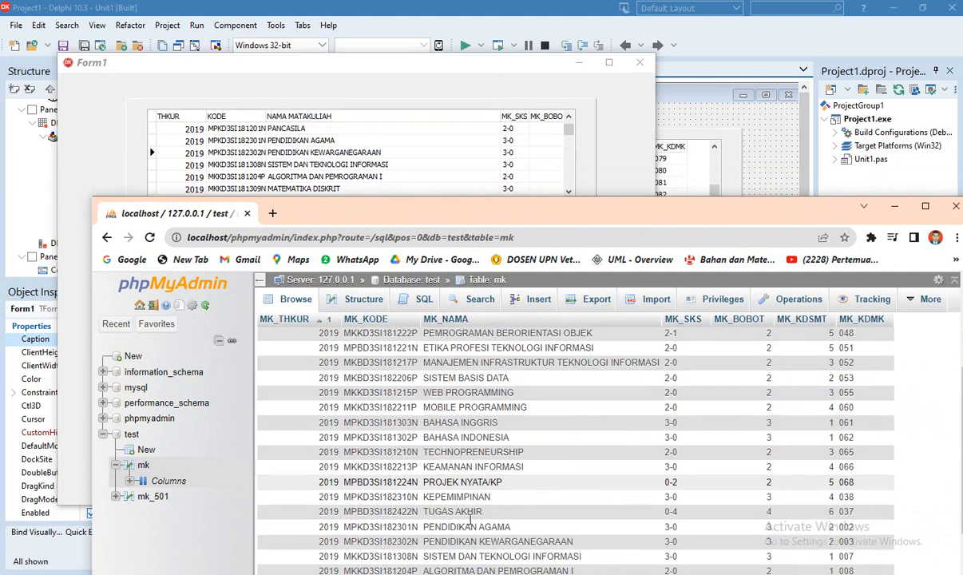
{"action": "scroll", "coordinate": [479, 491], "scroll_direction": "up", "scroll_amount": 3}
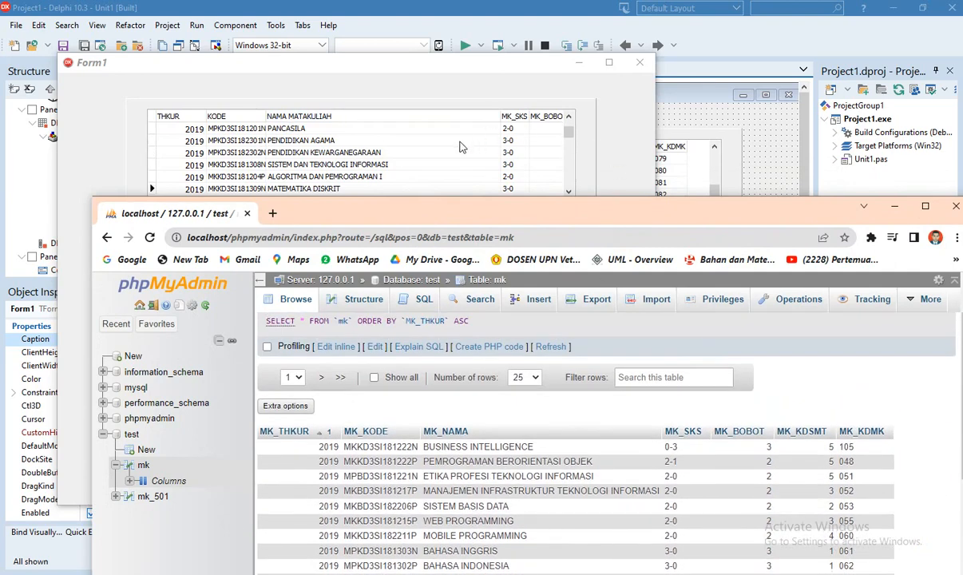
{"action": "scroll", "coordinate": [415, 163], "scroll_direction": "down", "scroll_amount": 8}
{"action": "scroll", "coordinate": [414, 163], "scroll_direction": "down", "scroll_amount": 5}
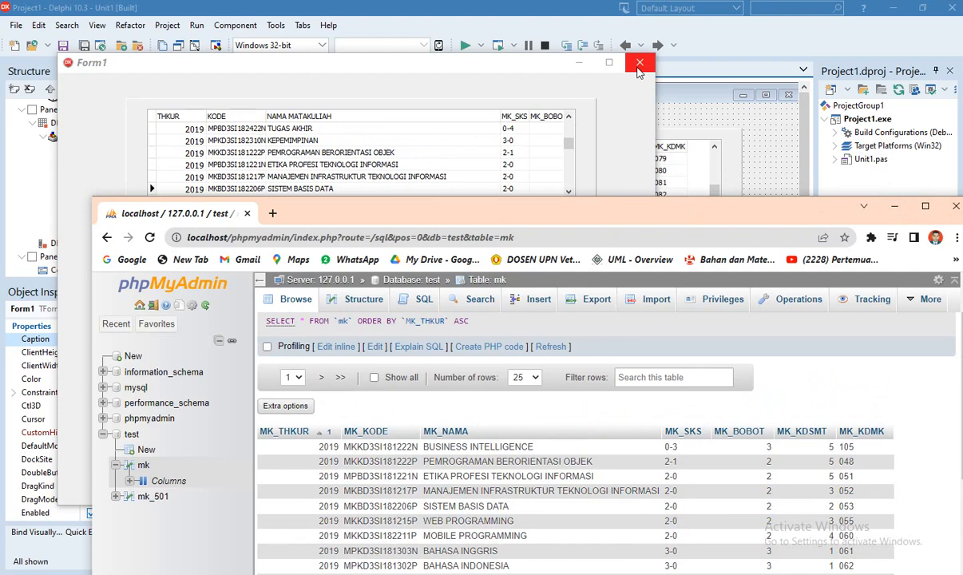
{"action": "left_click_drag", "start_coordinate": [711, 220], "coordinate": [671, 185]}
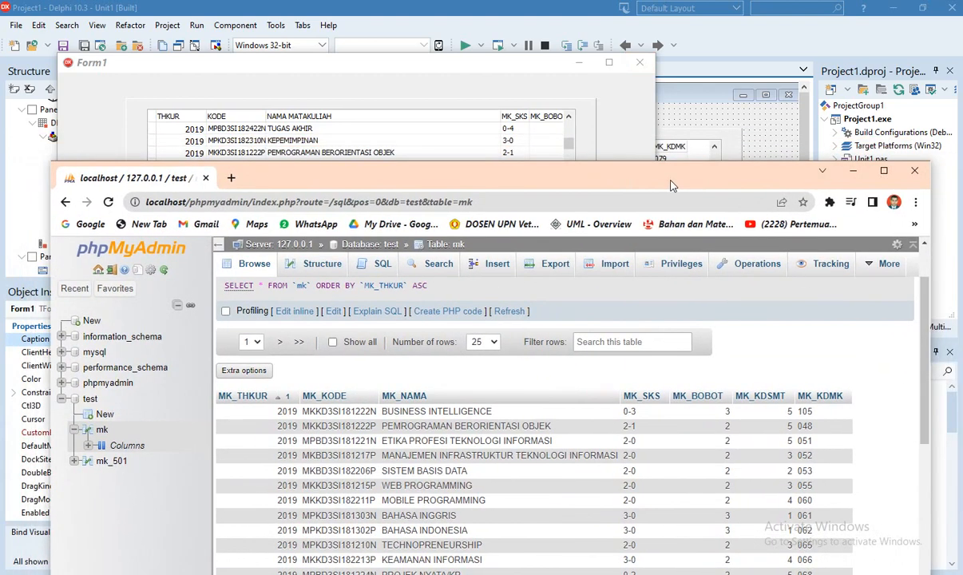